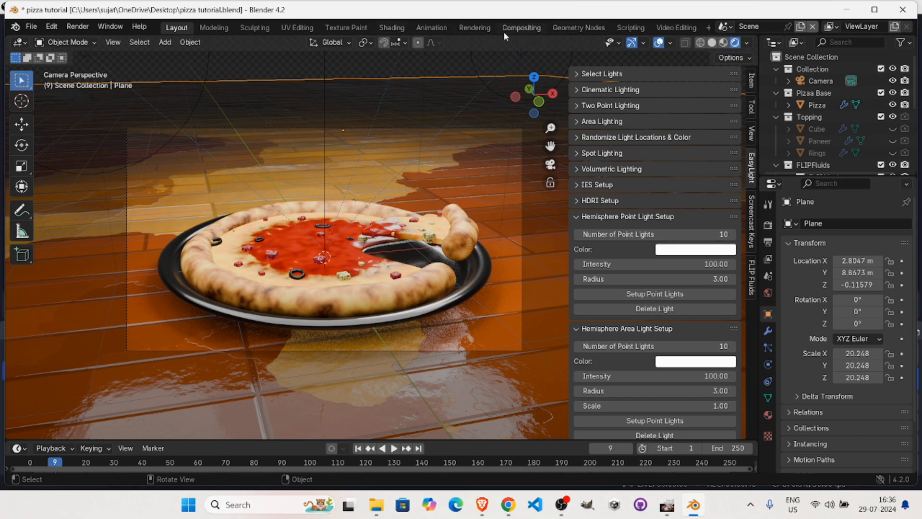
Switch to the Shading workspace and display the pizza's Base New material node tree.
{"action": "left_click", "coordinate": [391, 28]}
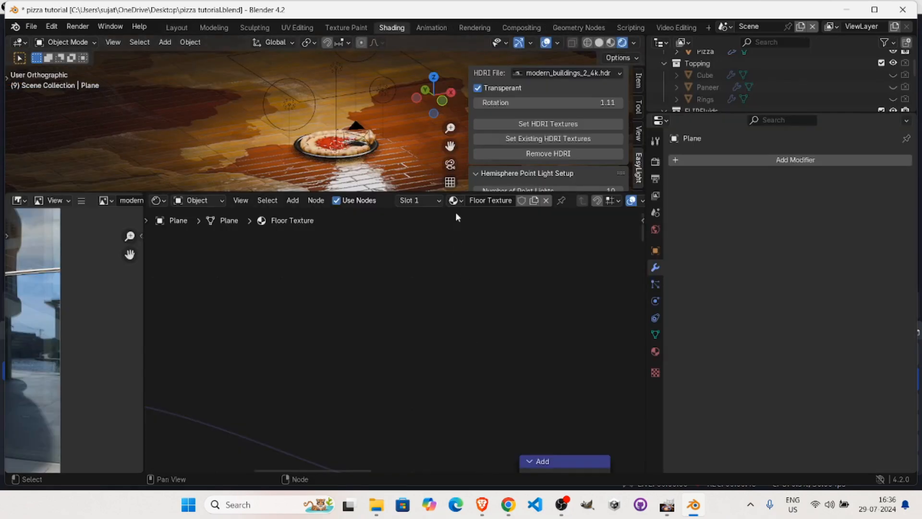
{"action": "left_click", "coordinate": [348, 148]}
{"action": "middle_click_drag", "start_coordinate": [429, 263], "coordinate": [315, 387], "text": "ctrl"}
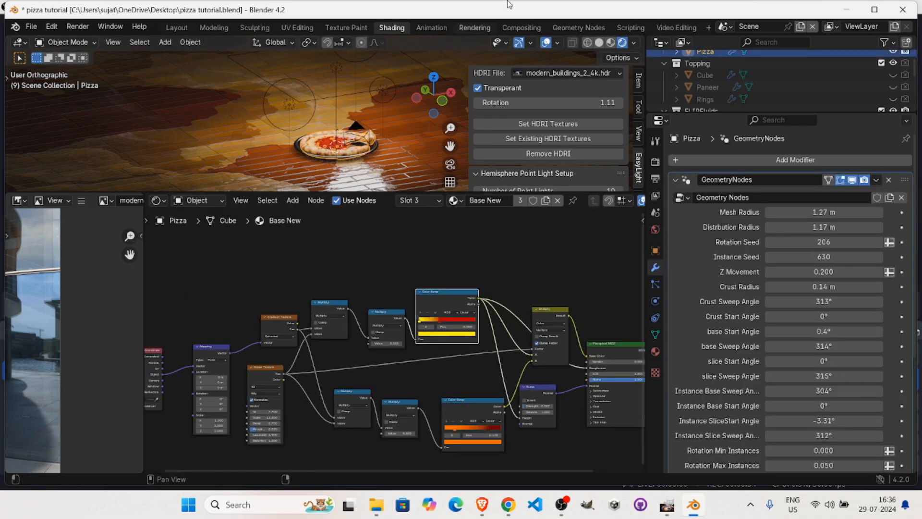
In the Base Pizza frame of the pizza's geometry nodes, assign the base material to the upper Set Material node.
{"action": "left_click", "coordinate": [571, 29]}
{"action": "middle_click_drag", "start_coordinate": [449, 259], "coordinate": [535, 320], "text": "ctrl"}
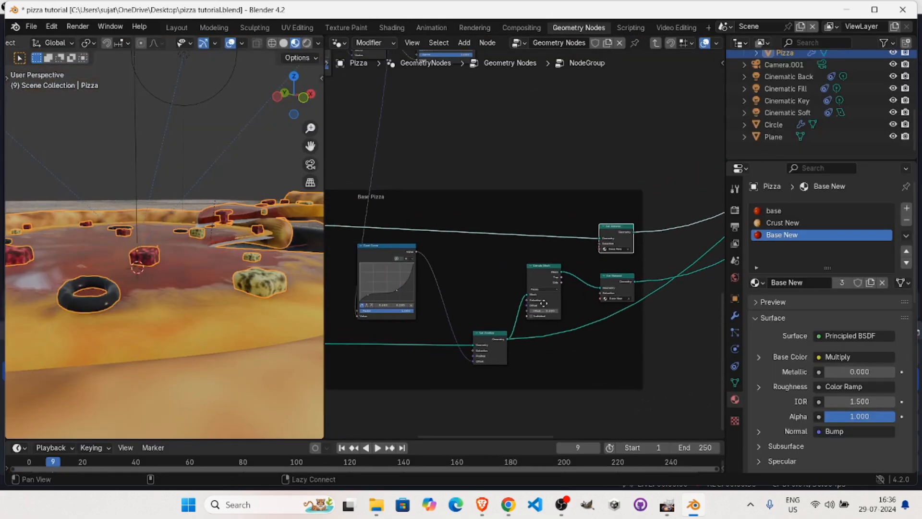
{"action": "middle_click_drag", "start_coordinate": [426, 259], "coordinate": [658, 165]}
{"action": "middle_click_drag", "start_coordinate": [647, 201], "coordinate": [325, 166]}
{"action": "left_click_drag", "start_coordinate": [324, 165], "coordinate": [220, 140], "text": "alt"}
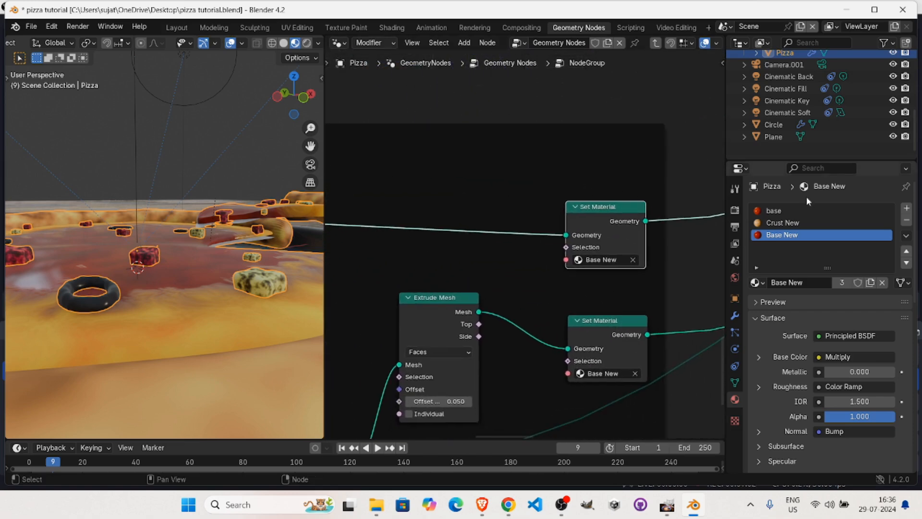
{"action": "left_click_drag", "start_coordinate": [580, 259], "coordinate": [644, 217], "text": "ctrl+alt"}
{"action": "left_click_drag", "start_coordinate": [594, 245], "coordinate": [525, 220], "text": "alt"}
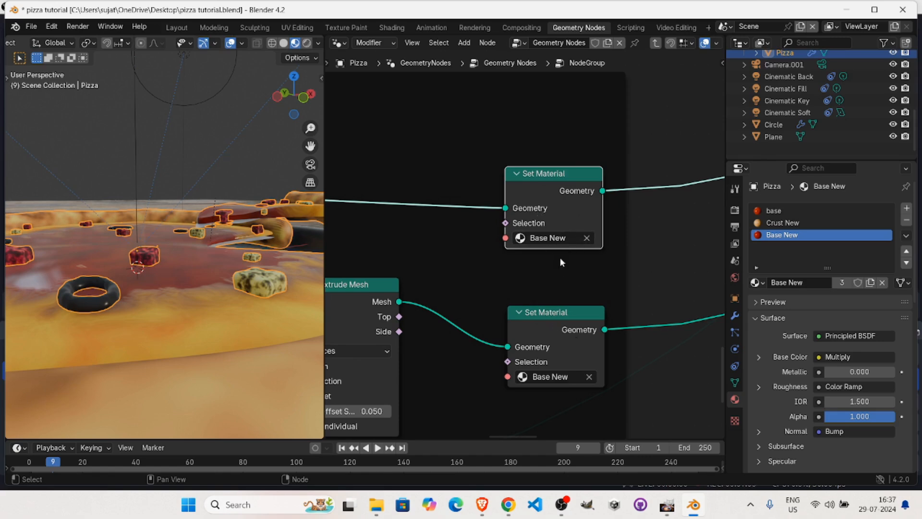
{"action": "left_click_drag", "start_coordinate": [619, 273], "coordinate": [595, 321], "text": "ctrl+alt"}
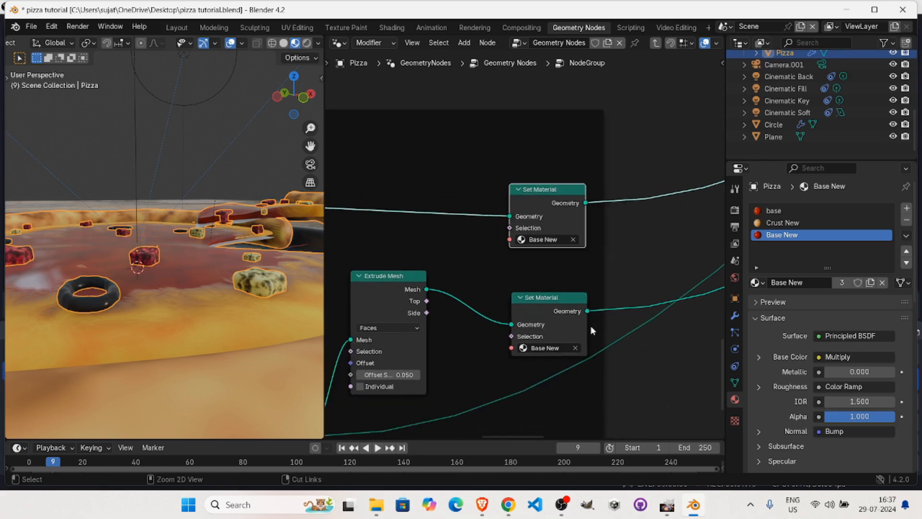
{"action": "left_click_drag", "start_coordinate": [571, 290], "coordinate": [600, 293], "text": "alt"}
{"action": "left_click", "coordinate": [547, 243]}
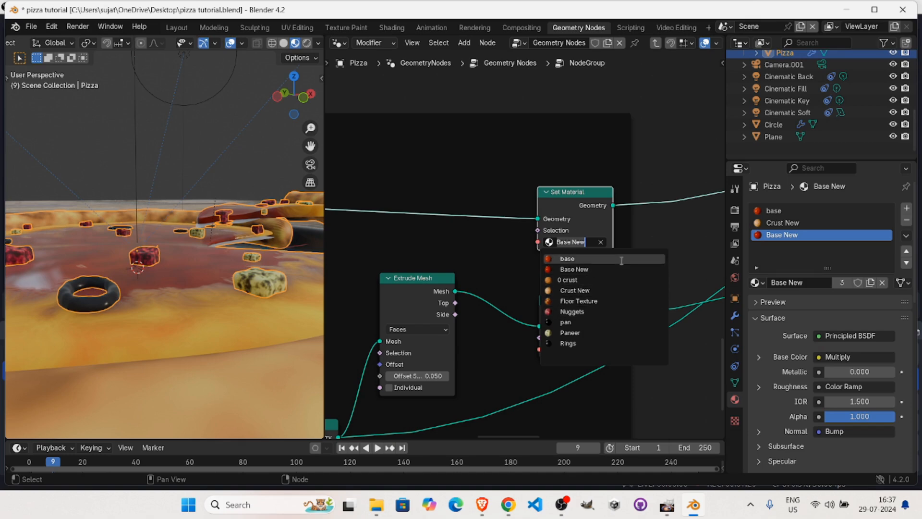
{"action": "left_click", "coordinate": [568, 258]}
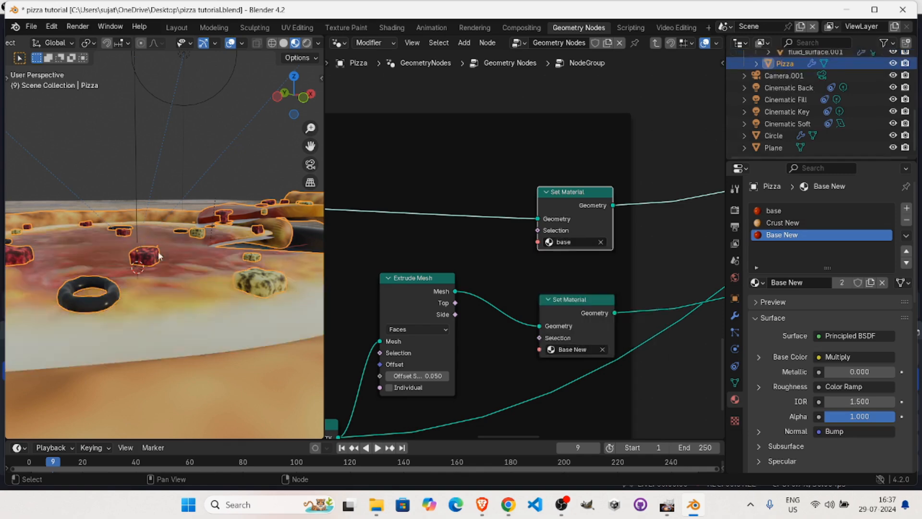
{"action": "middle_click_drag", "start_coordinate": [147, 275], "coordinate": [292, 216]}
{"action": "middle_click_drag", "start_coordinate": [236, 235], "coordinate": [179, 300]}
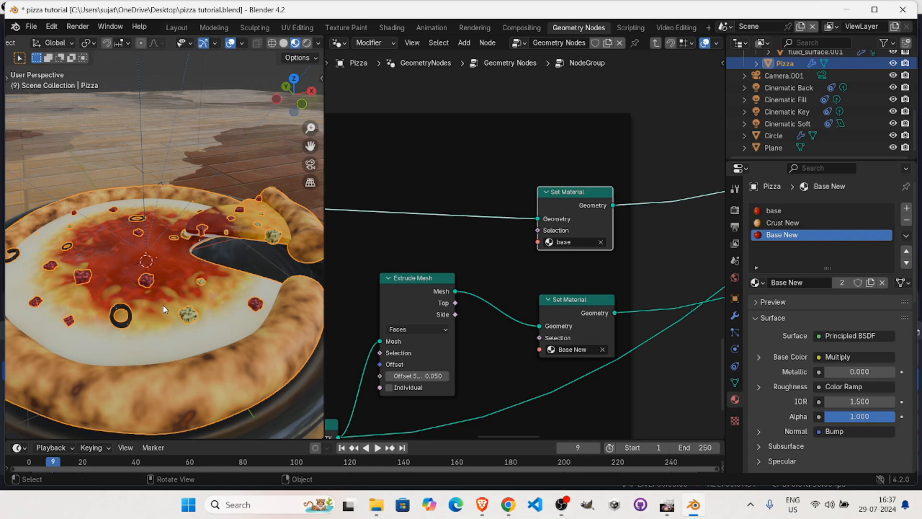
Assign the base material to the Set Material node fed by Extrude Mesh.
{"action": "left_click_drag", "start_coordinate": [557, 299], "coordinate": [552, 280]}
{"action": "left_click", "coordinate": [565, 332]}
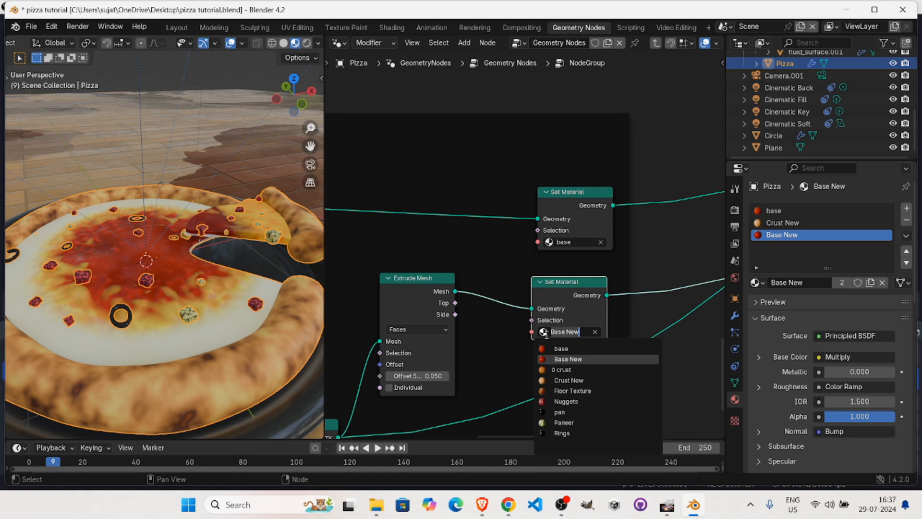
{"action": "left_click", "coordinate": [572, 352]}
{"action": "middle_click_drag", "start_coordinate": [173, 250], "coordinate": [146, 239]}
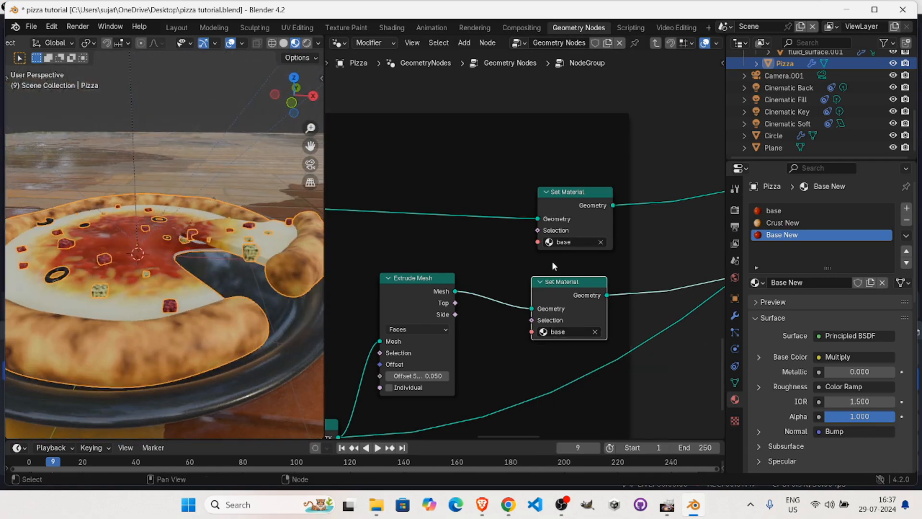
Leave the pizza node group and return to the parent Geometry Nodes tree.
{"action": "scroll", "coordinate": [618, 223], "scroll_direction": "down", "scroll_amount": 3}
{"action": "middle_click_drag", "start_coordinate": [447, 271], "coordinate": [617, 266]}
{"action": "middle_click_drag", "start_coordinate": [589, 191], "coordinate": [456, 223], "text": "ctrl"}
{"action": "middle_click_drag", "start_coordinate": [562, 213], "coordinate": [561, 261], "text": "ctrl"}
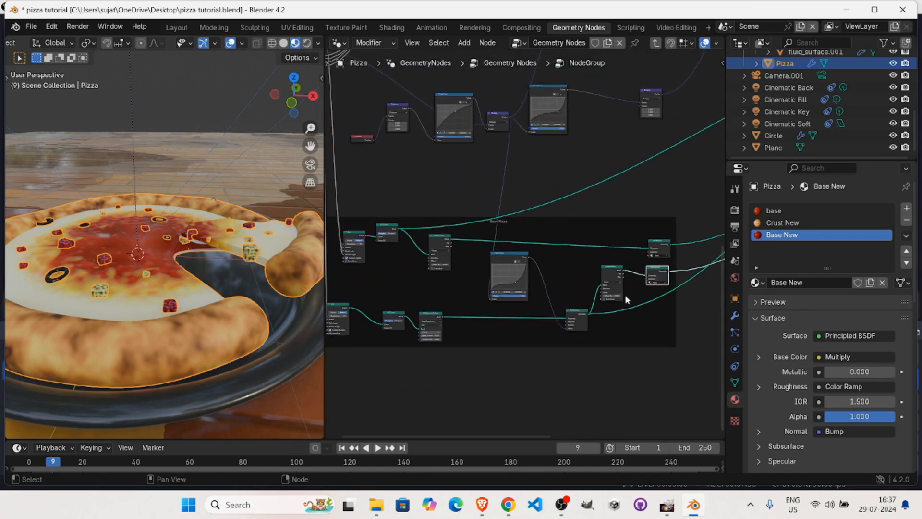
{"action": "left_click_drag", "start_coordinate": [528, 240], "coordinate": [611, 195], "text": "ctrl+alt"}
{"action": "left_click_drag", "start_coordinate": [579, 248], "coordinate": [412, 57], "text": "alt"}
{"action": "left_click_drag", "start_coordinate": [446, 97], "coordinate": [342, 210]}
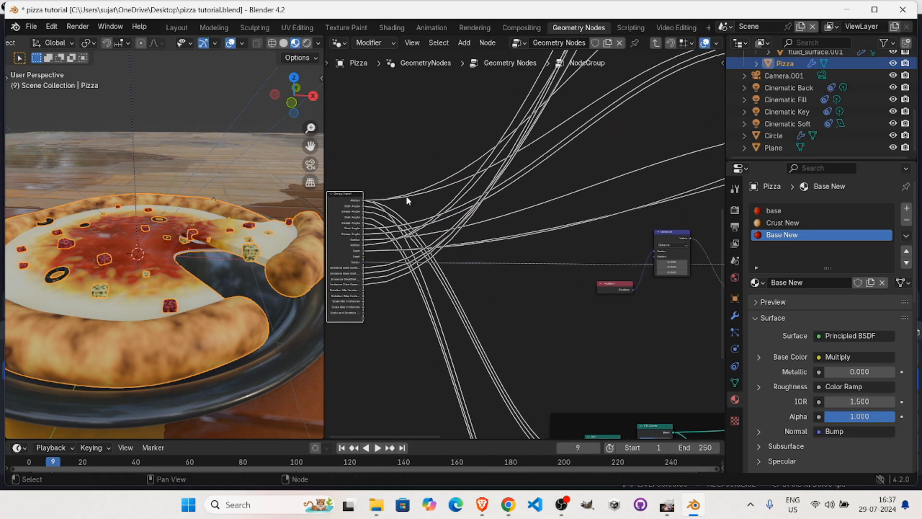
{"action": "key", "text": "Tab"}
{"action": "left_click_drag", "start_coordinate": [589, 184], "coordinate": [414, 251], "text": "alt"}
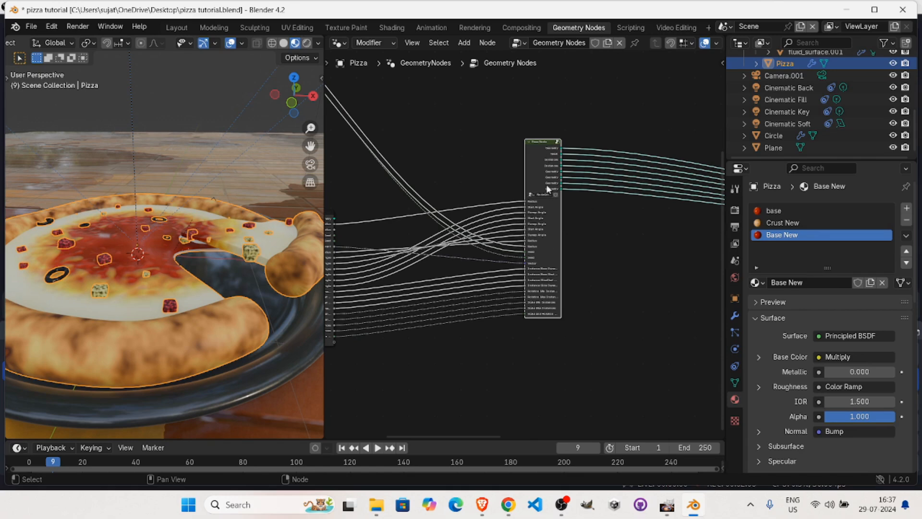
Show the pizza's modifier settings and widen the properties editor to review the full list of GeometryNodes parameters.
{"action": "left_click", "coordinate": [736, 317]}
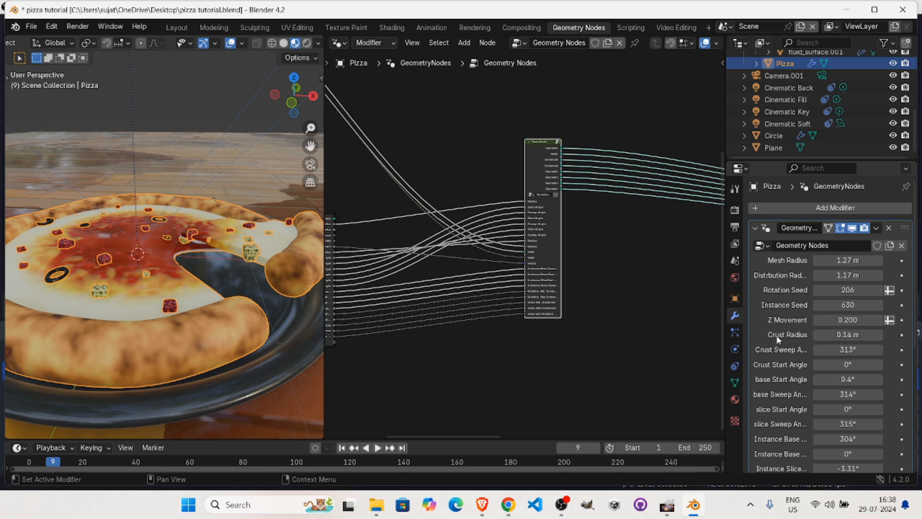
{"action": "scroll", "coordinate": [785, 343], "scroll_direction": "down", "scroll_amount": 8}
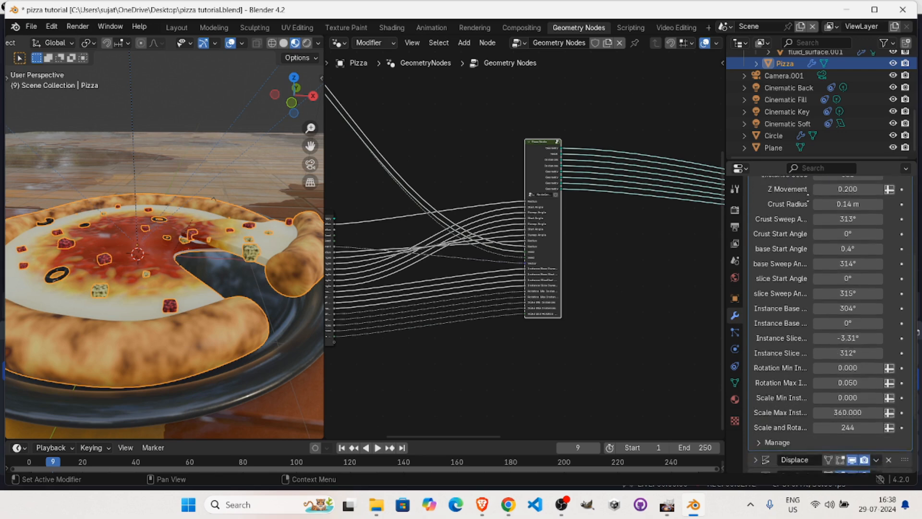
{"action": "scroll", "coordinate": [803, 269], "scroll_direction": "up", "scroll_amount": 6}
{"action": "scroll", "coordinate": [803, 272], "scroll_direction": "down", "scroll_amount": 5}
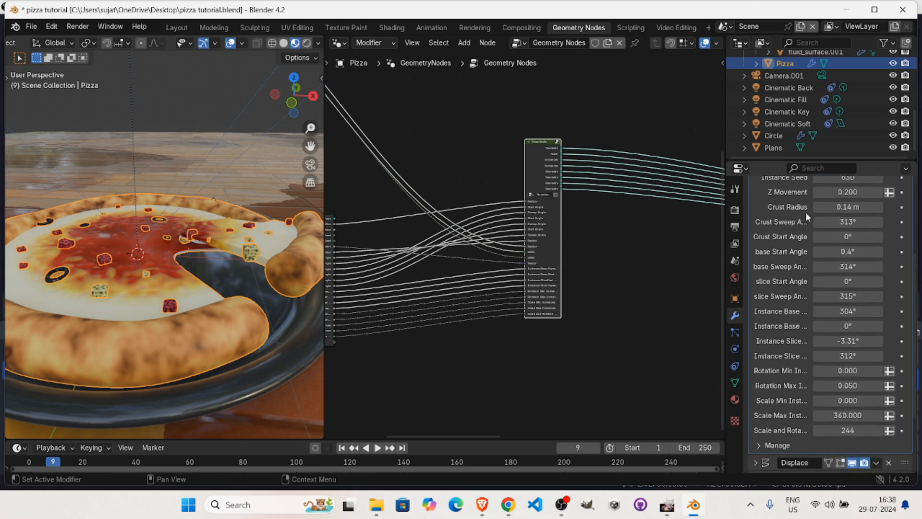
{"action": "scroll", "coordinate": [767, 383], "scroll_direction": "up", "scroll_amount": 4}
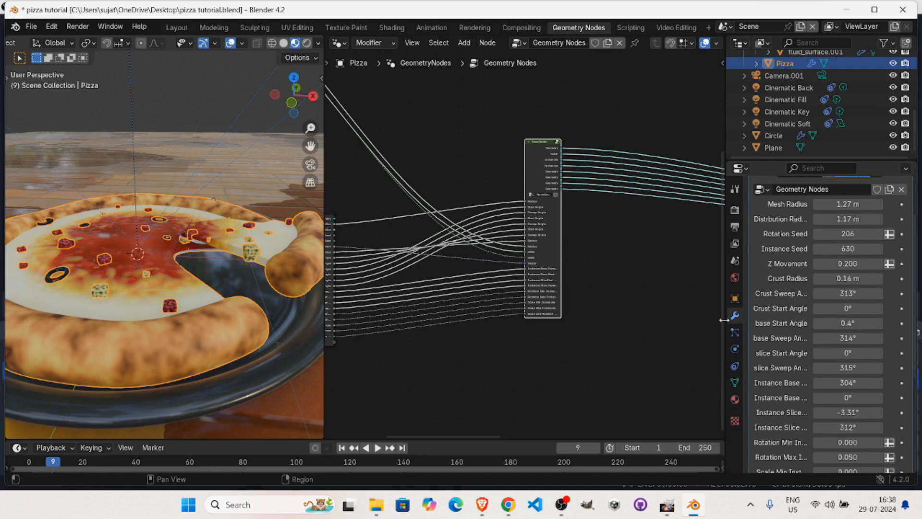
{"action": "left_click_drag", "start_coordinate": [725, 328], "coordinate": [643, 315]}
{"action": "scroll", "coordinate": [768, 295], "scroll_direction": "down", "scroll_amount": 3}
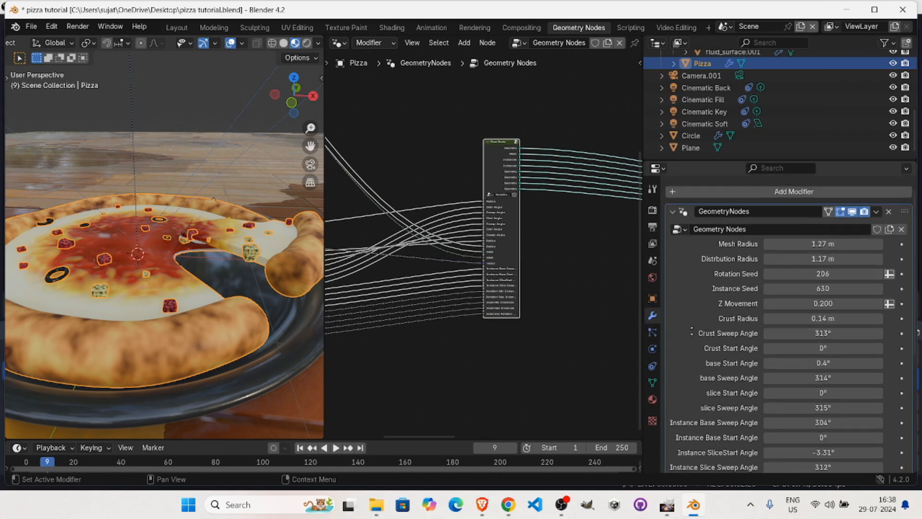
{"action": "scroll", "coordinate": [713, 289], "scroll_direction": "down", "scroll_amount": 5}
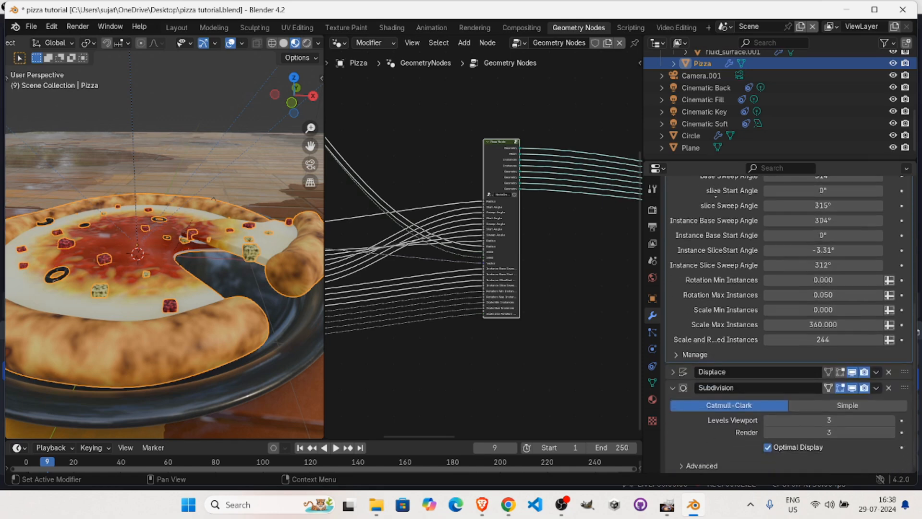
{"action": "scroll", "coordinate": [713, 278], "scroll_direction": "up", "scroll_amount": 6}
{"action": "scroll", "coordinate": [738, 336], "scroll_direction": "up", "scroll_amount": 3}
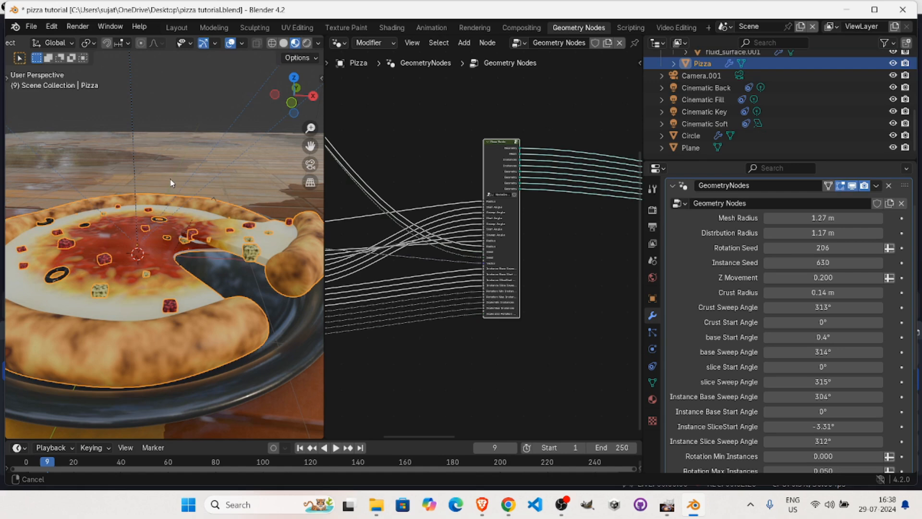
Set the pizza's Mesh Radius to 1 m in the GeometryNodes modifier.
{"action": "scroll", "coordinate": [314, 255], "scroll_direction": "down", "scroll_amount": 3}
{"action": "double_click", "coordinate": [823, 217]}
{"action": "type", "text": "1"}
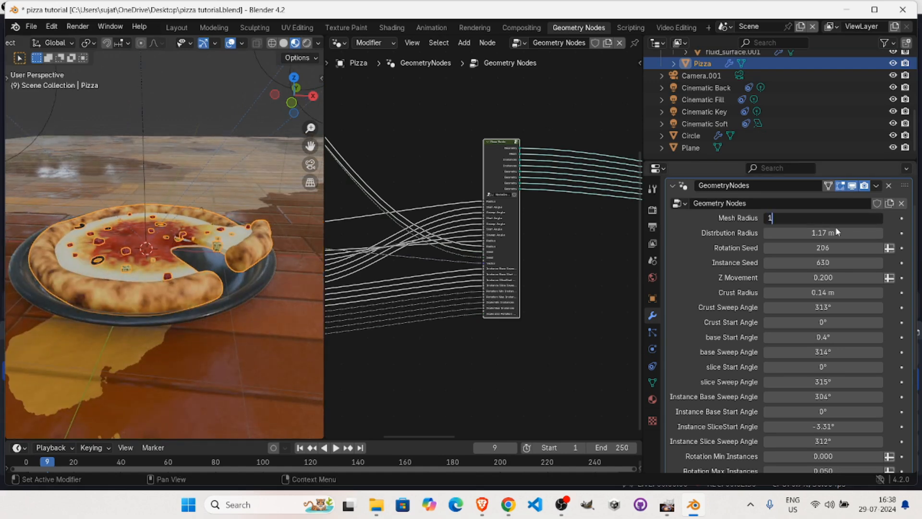
{"action": "key", "text": "Return"}
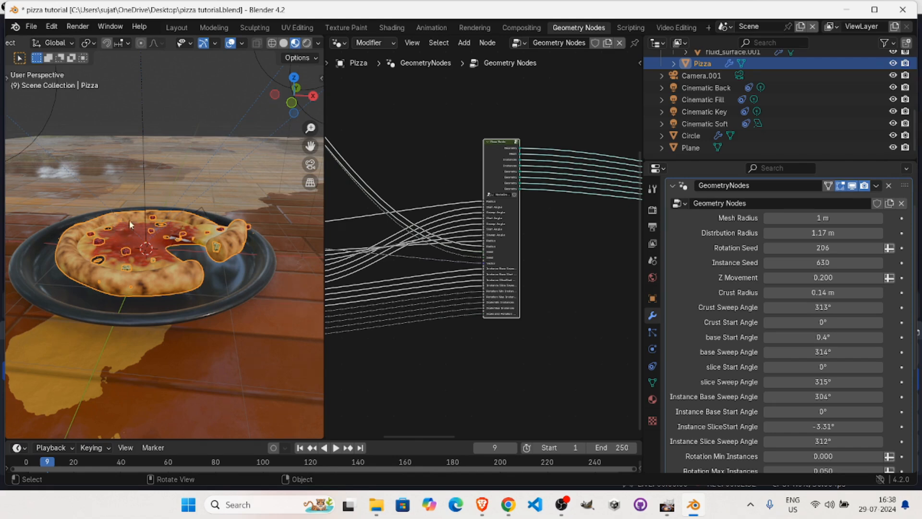
Set the toppings' Distribution Radius to 0.9 m.
{"action": "double_click", "coordinate": [834, 235]}
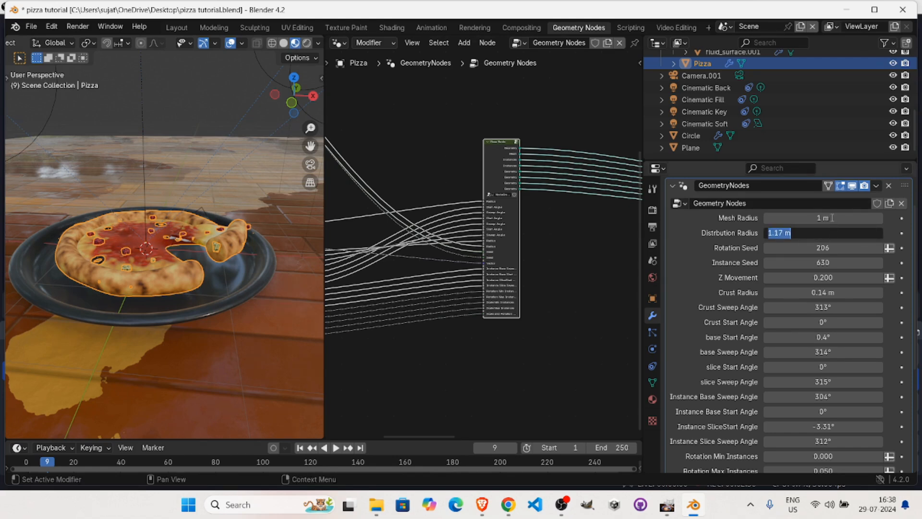
{"action": "type", "text": "0.9"}
{"action": "key", "text": "Return"}
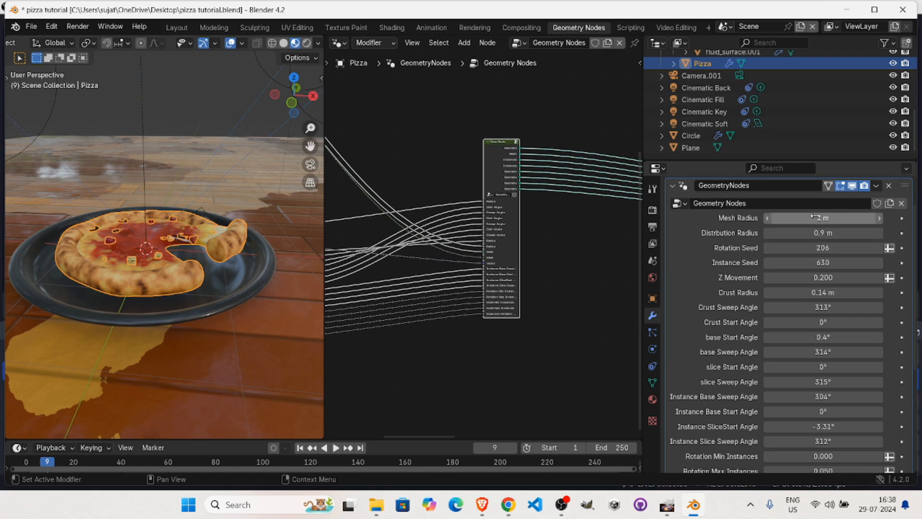
Rearrange the toppings by changing the Rotation Seed to 635 and the Instance Seed to 889.
{"action": "middle_click_drag", "start_coordinate": [142, 232], "coordinate": [193, 241]}
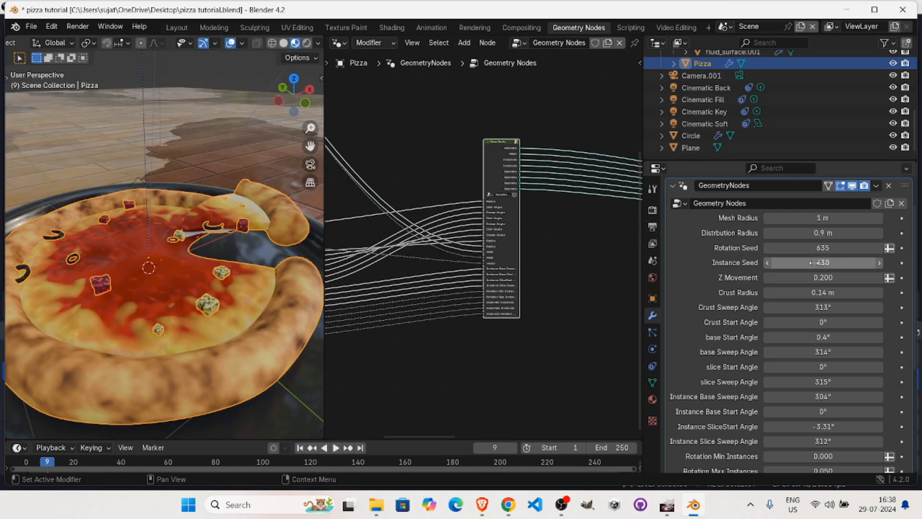
{"action": "left_click_drag", "start_coordinate": [811, 263], "coordinate": [831, 264]}
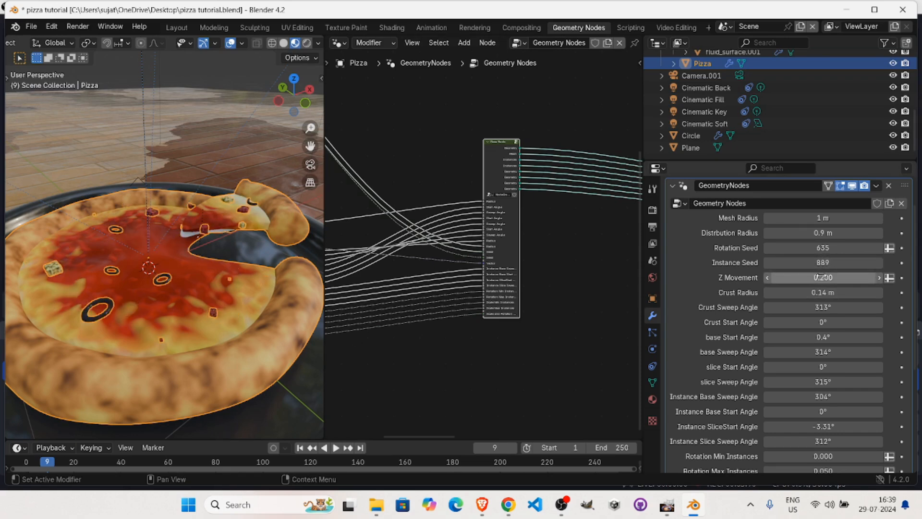
Try raising the slice with a Z Movement of 0.63, return it to 0.2, and inspect the slice.
{"action": "left_click_drag", "start_coordinate": [820, 277], "coordinate": [779, 279]}
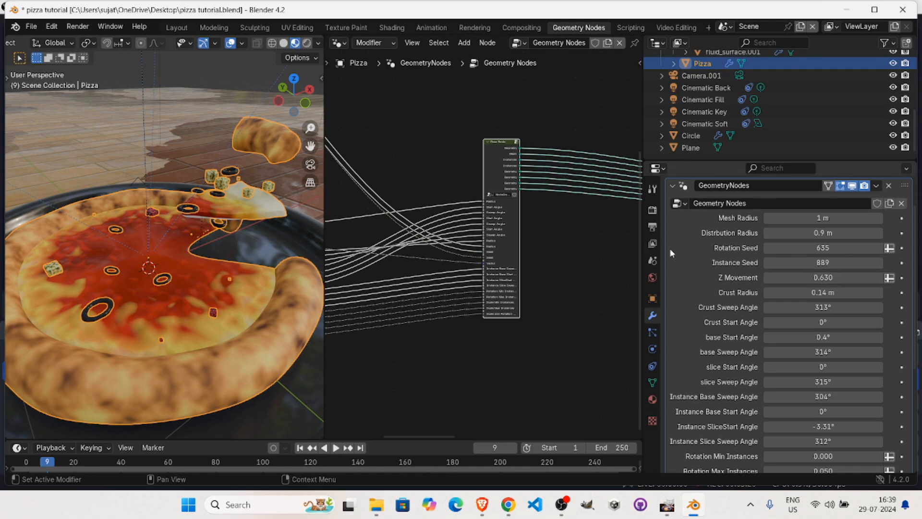
{"action": "left_click", "coordinate": [811, 278]}
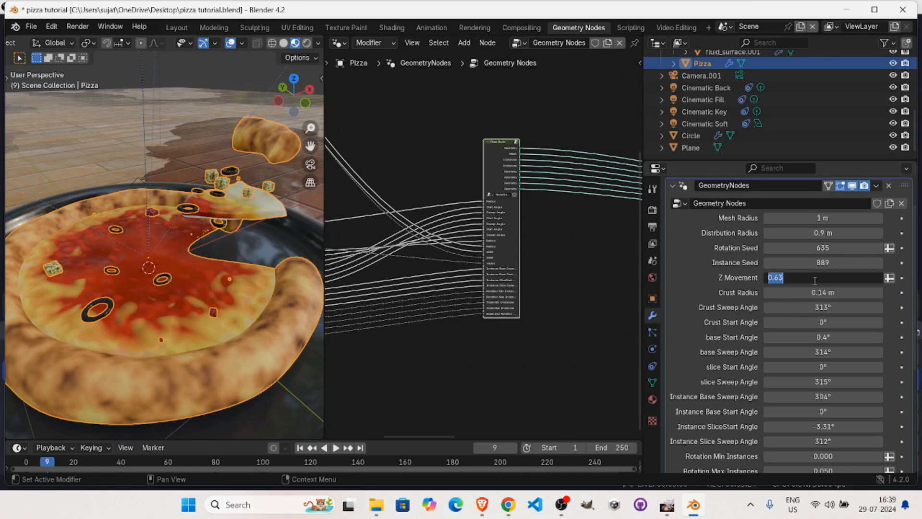
{"action": "type", "text": "-"}
{"action": "key", "text": "Return"}
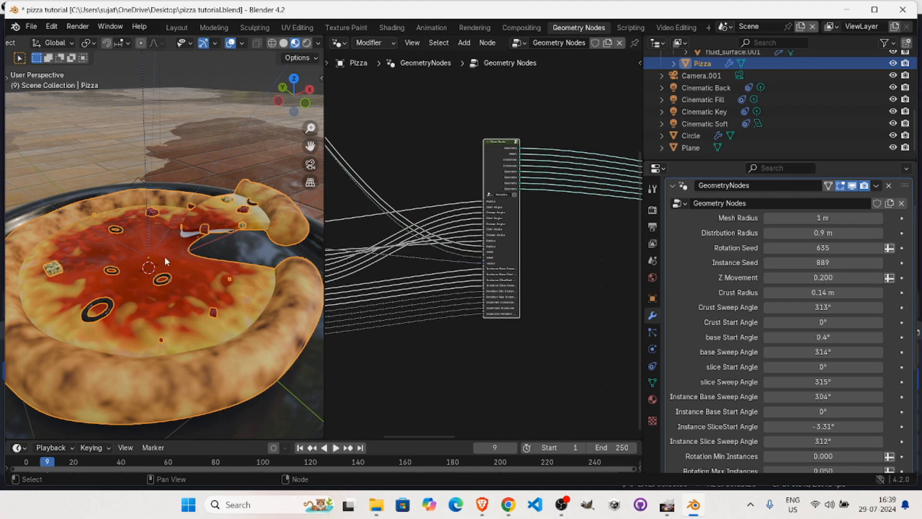
{"action": "middle_click_drag", "start_coordinate": [164, 256], "coordinate": [236, 205]}
{"action": "scroll", "coordinate": [222, 220], "scroll_direction": "down", "scroll_amount": 3}
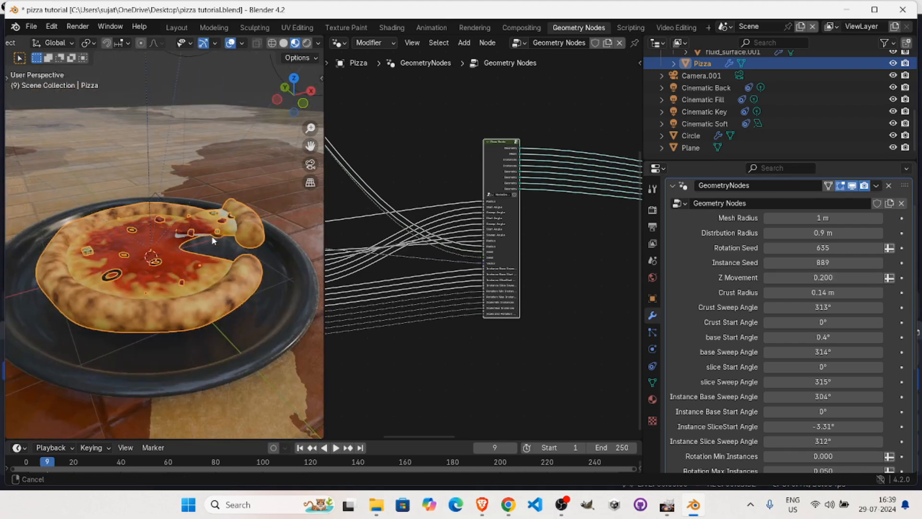
{"action": "middle_click_drag", "start_coordinate": [191, 259], "coordinate": [195, 204]}
{"action": "scroll", "coordinate": [187, 212], "scroll_direction": "up", "scroll_amount": 5}
{"action": "scroll", "coordinate": [218, 217], "scroll_direction": "down", "scroll_amount": 2}
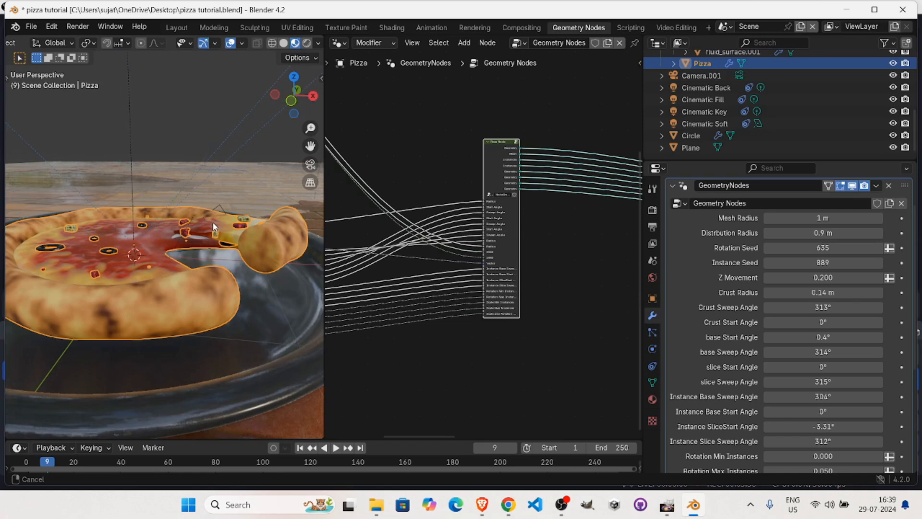
Set the slice's Z Movement to 0.4 and check the lifted slice from the side.
{"action": "left_click", "coordinate": [830, 277]}
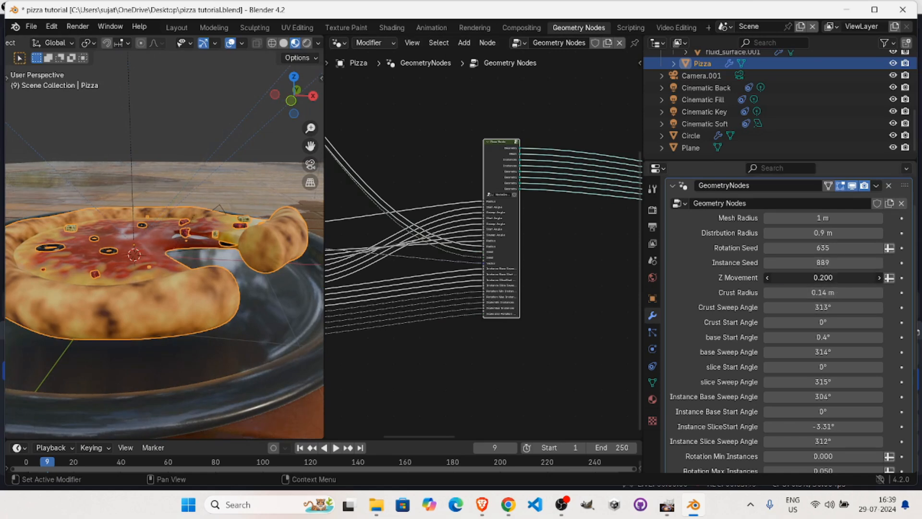
{"action": "type", "text": "-"}
{"action": "type", "text": "4"}
{"action": "key", "text": "Return"}
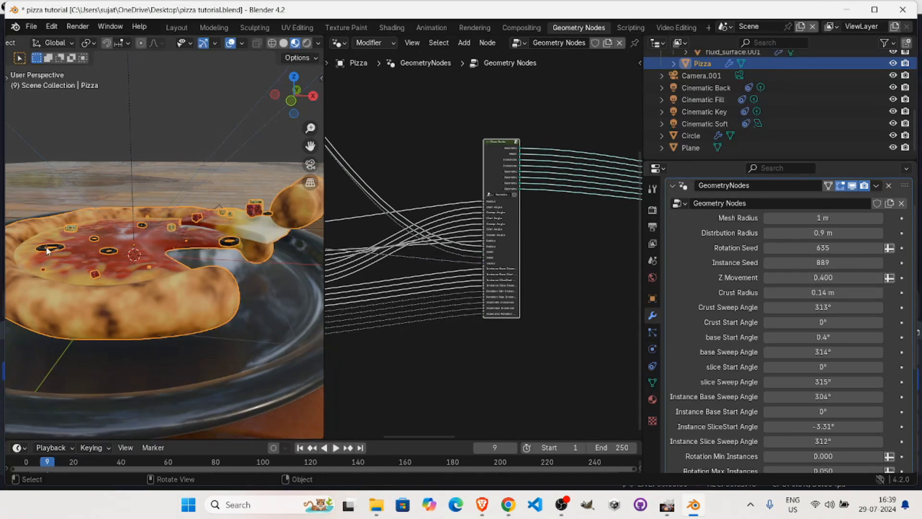
{"action": "middle_click_drag", "start_coordinate": [183, 254], "coordinate": [190, 250]}
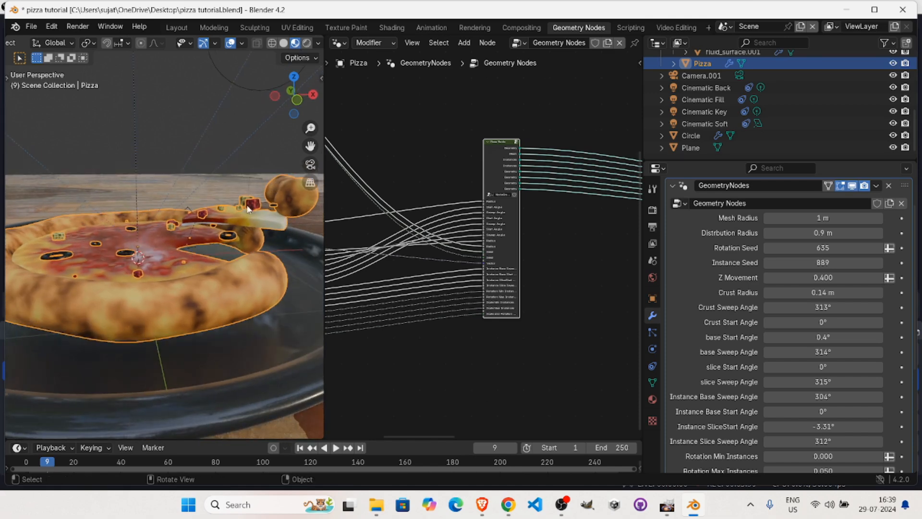
Set the slice's Z Movement to 0.2 and inspect the lowered slice from the side.
{"action": "left_click", "coordinate": [837, 277]}
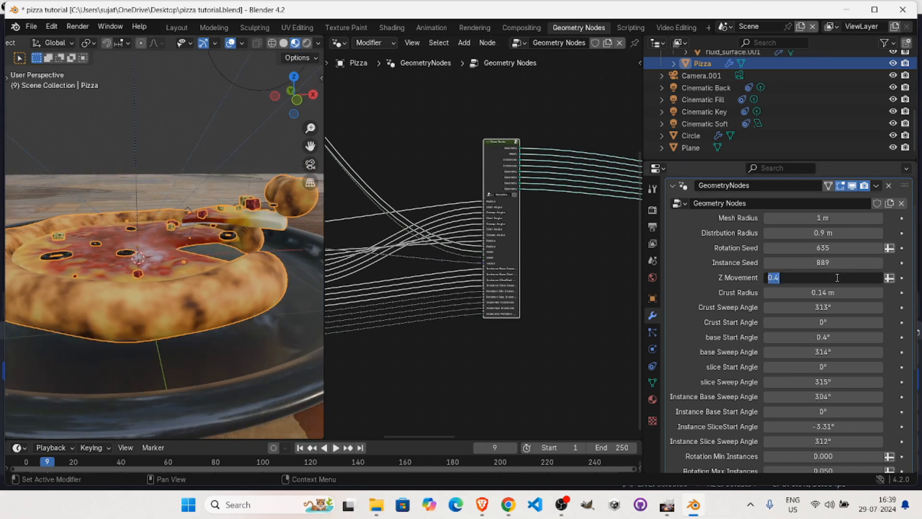
{"action": "type", "text": "-"}
{"action": "type", "text": "2"}
{"action": "key", "text": "Return"}
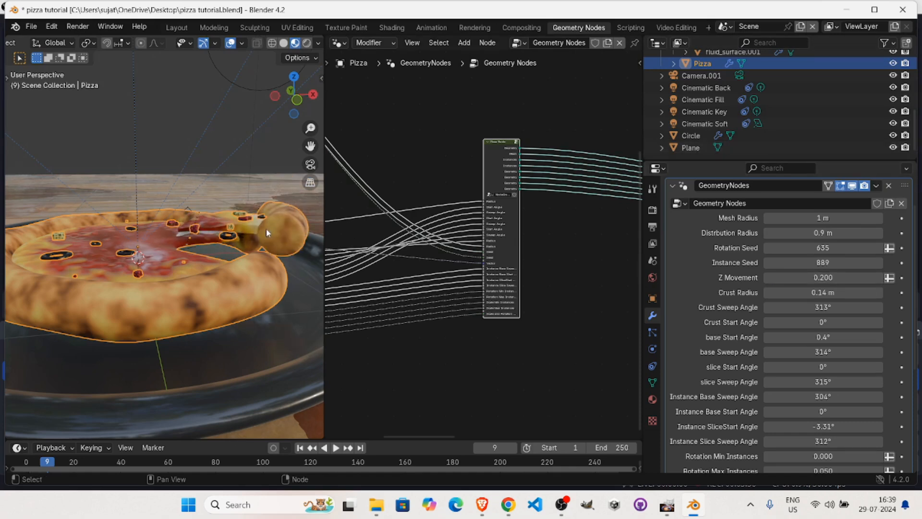
{"action": "middle_click_drag", "start_coordinate": [156, 230], "coordinate": [106, 231]}
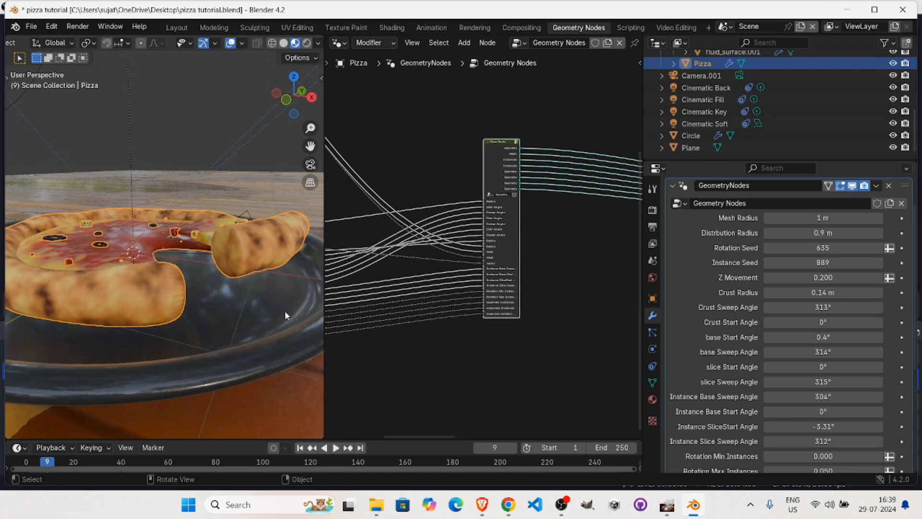
Try a thinner crust with a Crust Radius of 0.1 m, raise it to 0.13 m, and inspect the pizza.
{"action": "left_click_drag", "start_coordinate": [807, 292], "coordinate": [810, 292]}
{"action": "left_click", "coordinate": [768, 292]}
{"action": "left_click", "coordinate": [768, 293]}
{"action": "left_click", "coordinate": [768, 292]}
{"action": "left_click", "coordinate": [768, 293]}
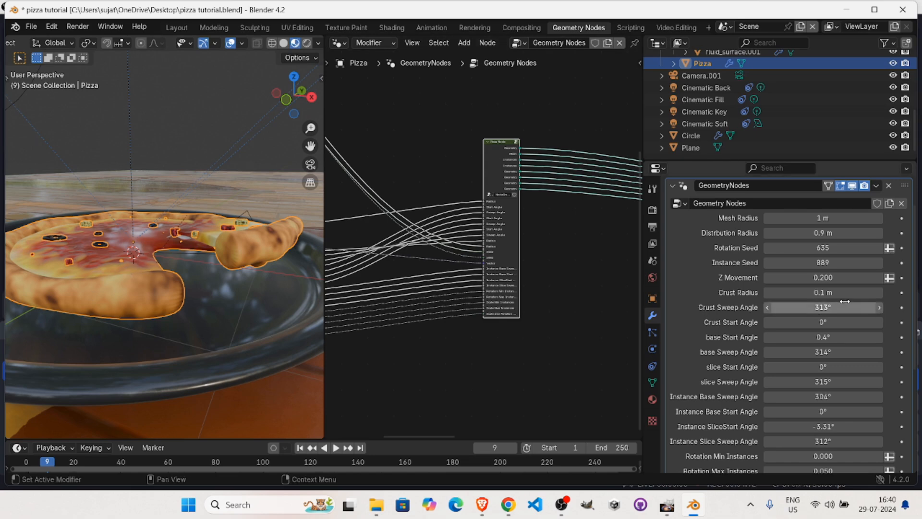
{"action": "left_click", "coordinate": [880, 293]}
{"action": "left_click", "coordinate": [880, 293]}
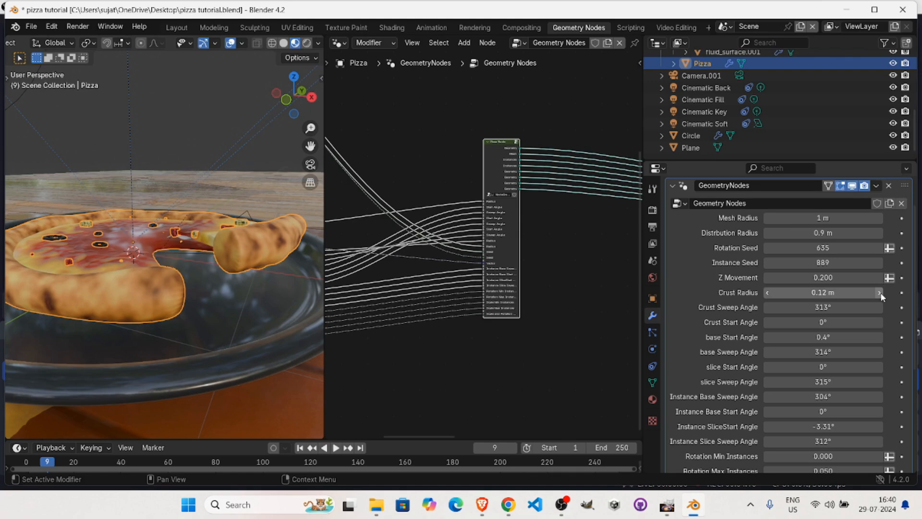
{"action": "left_click", "coordinate": [880, 293]}
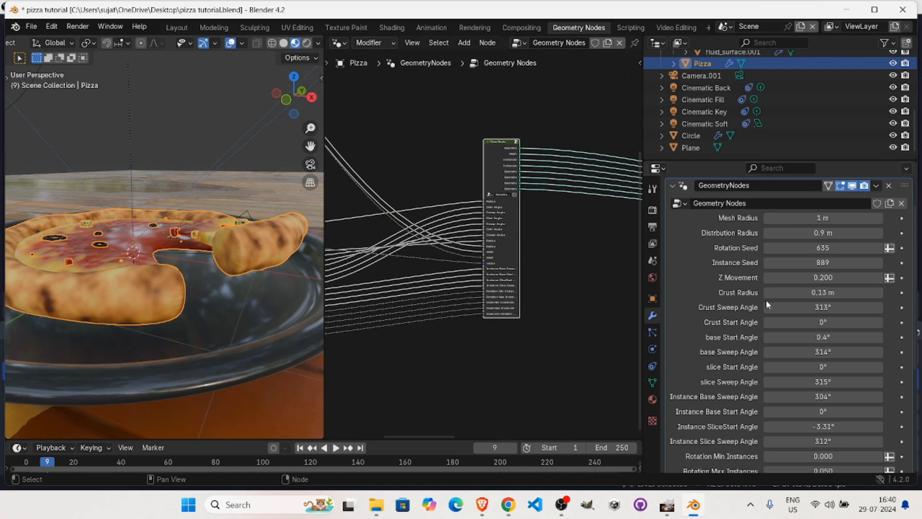
{"action": "middle_click_drag", "start_coordinate": [177, 253], "coordinate": [239, 286]}
{"action": "middle_click_drag", "start_coordinate": [241, 262], "coordinate": [269, 269]}
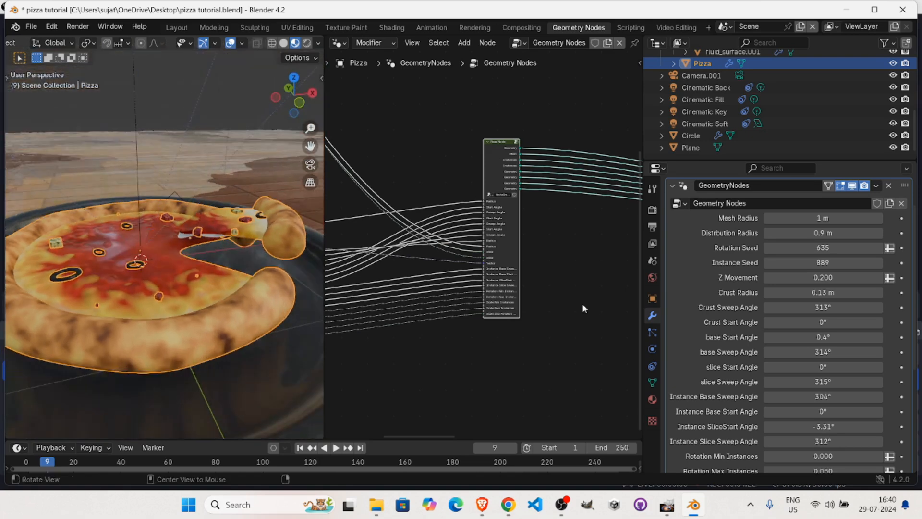
Change the scale and rotation seed of the topping instances to 371.
{"action": "scroll", "coordinate": [732, 250], "scroll_direction": "down", "scroll_amount": 3}
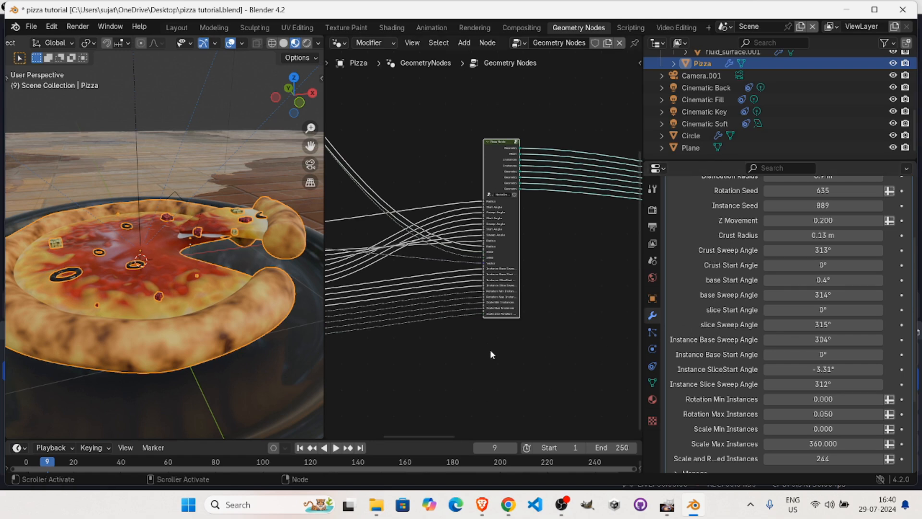
{"action": "scroll", "coordinate": [732, 357], "scroll_direction": "down", "scroll_amount": 3}
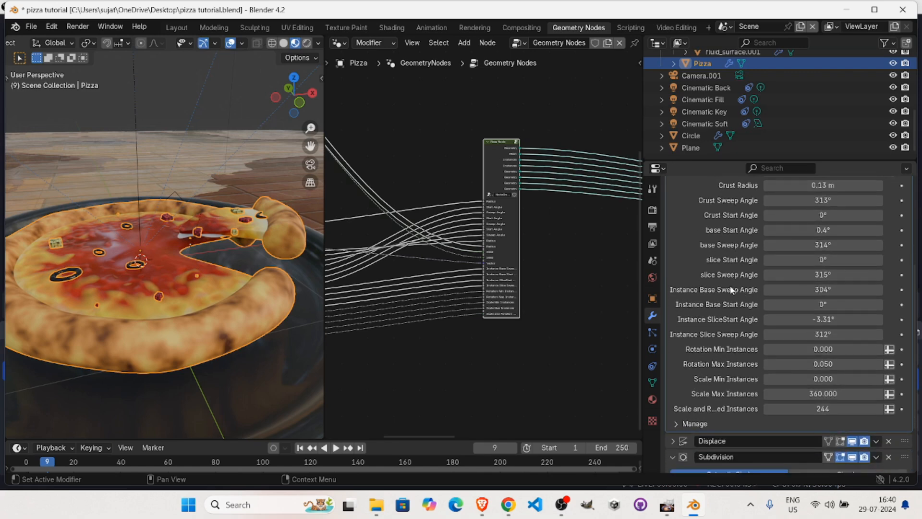
{"action": "middle_click_drag", "start_coordinate": [188, 294], "coordinate": [183, 267]}
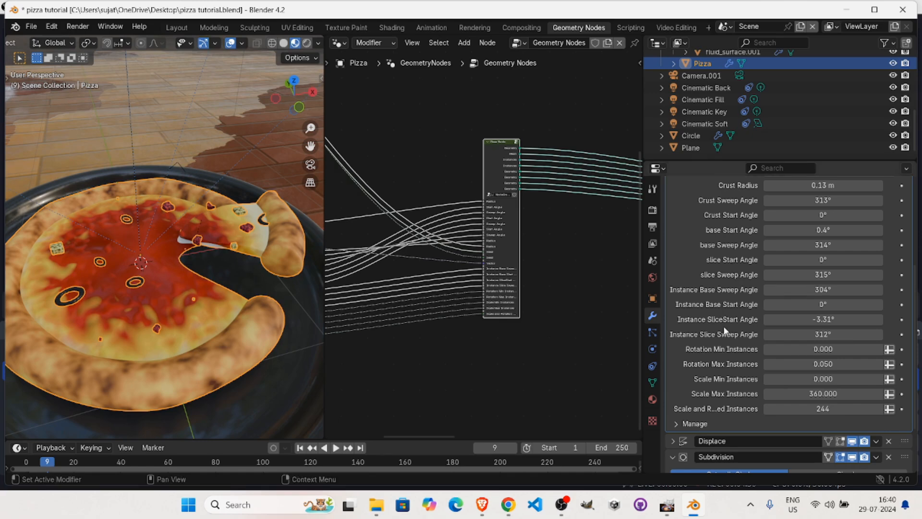
{"action": "scroll", "coordinate": [727, 308], "scroll_direction": "down", "scroll_amount": 3}
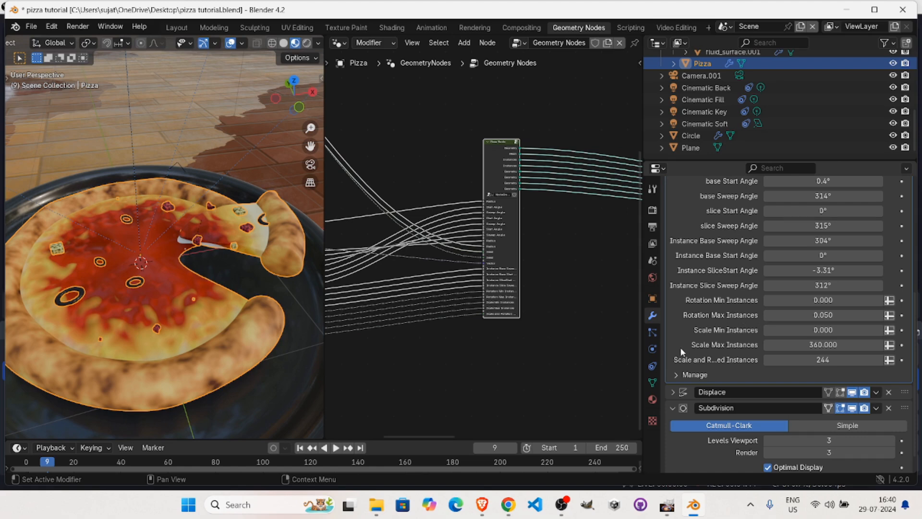
{"action": "scroll", "coordinate": [709, 323], "scroll_direction": "down", "scroll_amount": 1}
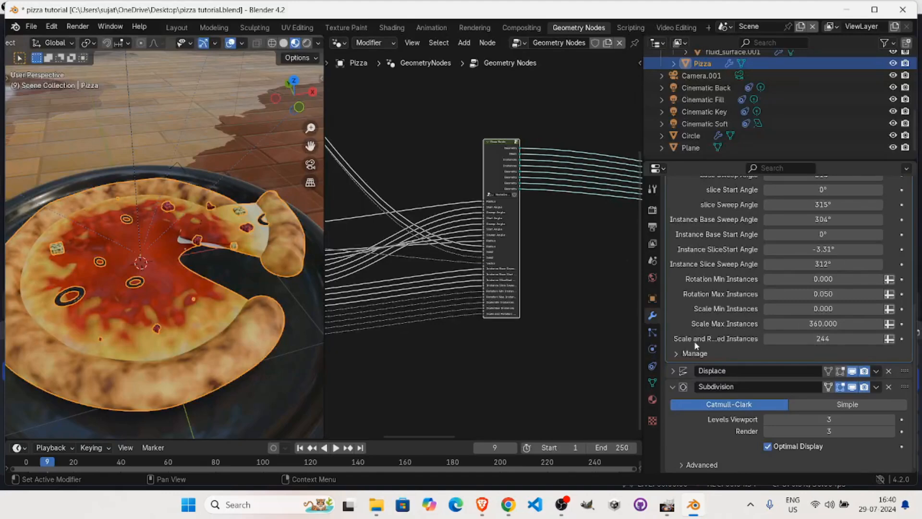
{"action": "left_click_drag", "start_coordinate": [823, 339], "coordinate": [890, 339]}
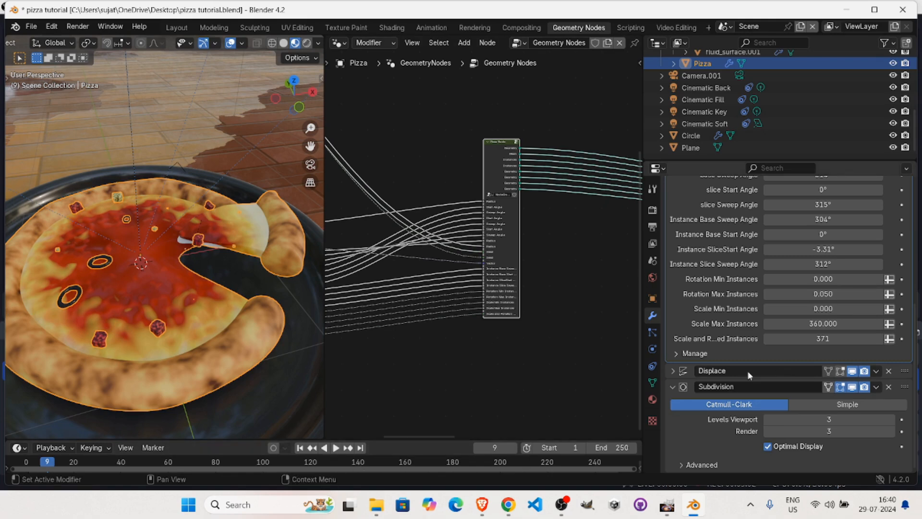
Enter the pizza's node group and examine the Toppings frame and the Set Material nodes that use Crust New.
{"action": "middle_click_drag", "start_coordinate": [483, 323], "coordinate": [436, 390]}
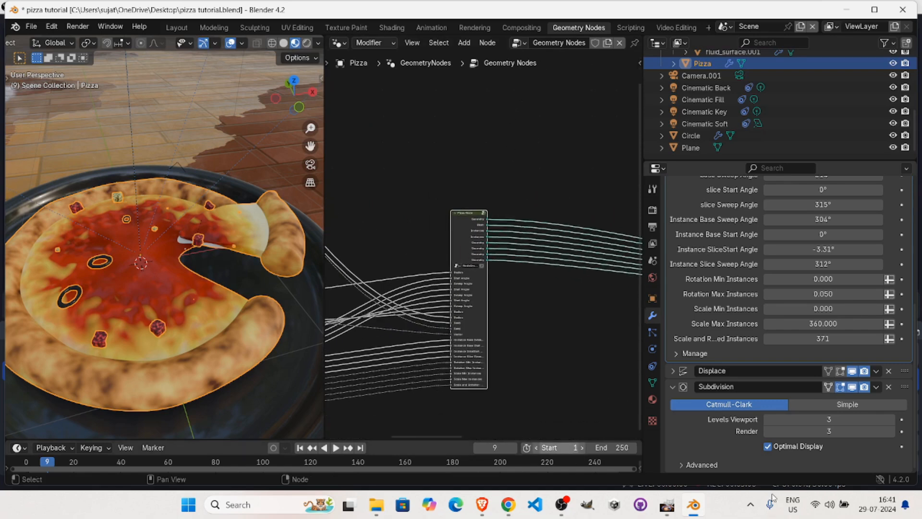
{"action": "key", "text": "Tab"}
{"action": "middle_click_drag", "start_coordinate": [448, 243], "coordinate": [347, 247]}
{"action": "left_click_drag", "start_coordinate": [347, 246], "coordinate": [589, 324], "text": "alt"}
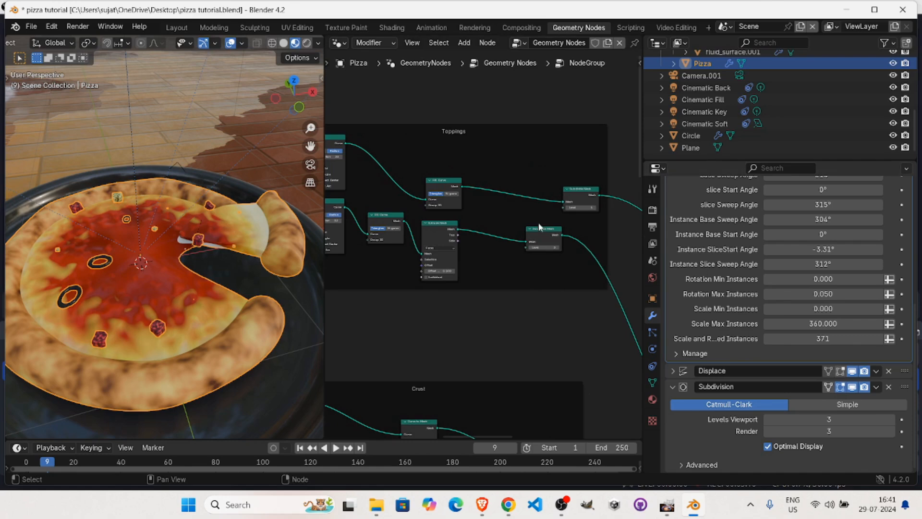
{"action": "left_click_drag", "start_coordinate": [459, 149], "coordinate": [474, 193], "text": "alt"}
{"action": "left_click_drag", "start_coordinate": [550, 96], "coordinate": [524, 198], "text": "alt"}
{"action": "scroll", "coordinate": [500, 248], "scroll_direction": "up", "scroll_amount": 2}
{"action": "left_click_drag", "start_coordinate": [505, 270], "coordinate": [517, 213], "text": "alt"}
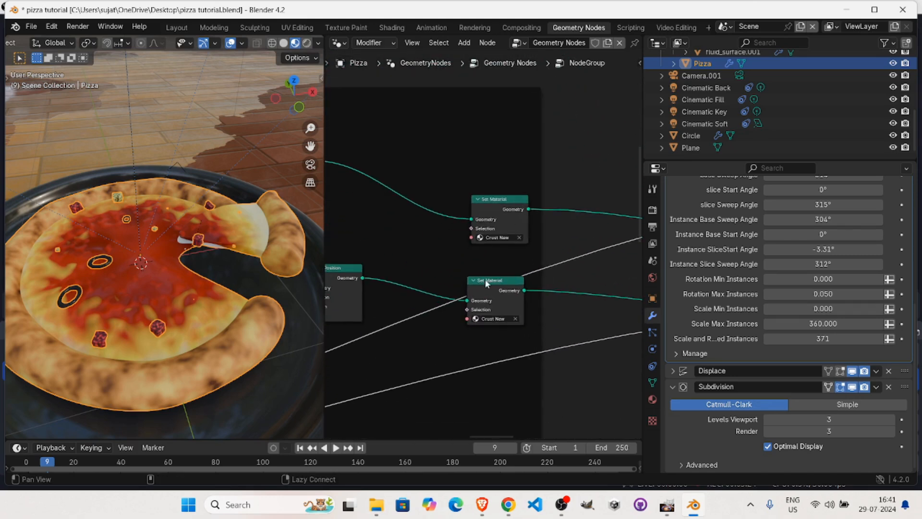
Highlight the Position, Distance, Float Curve and Multiply chain with the Base Pizza frame's Float Curve, examine it, and clear the selection.
{"action": "left_click_drag", "start_coordinate": [232, 292], "coordinate": [210, 236], "text": "alt"}
{"action": "left_click_drag", "start_coordinate": [523, 339], "coordinate": [711, 198], "text": "alt"}
{"action": "left_click_drag", "start_coordinate": [401, 238], "coordinate": [350, 205], "text": "alt"}
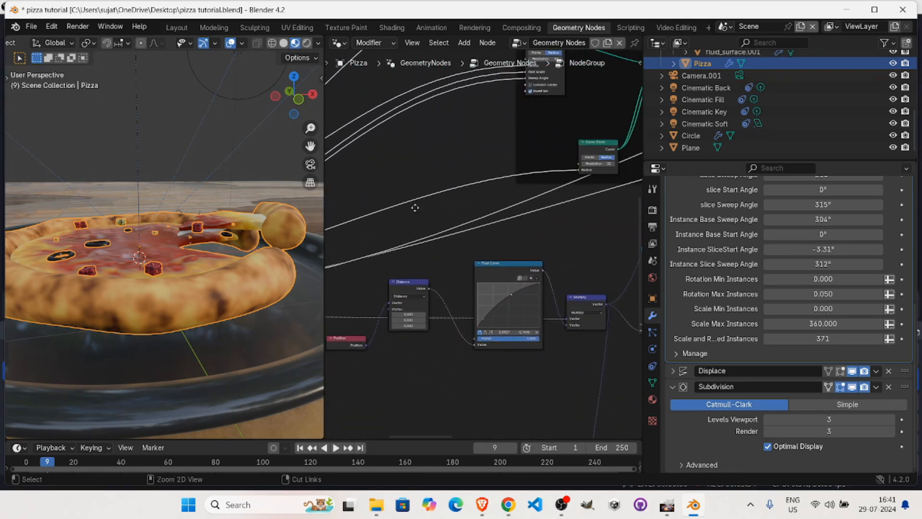
{"action": "scroll", "coordinate": [414, 206], "scroll_direction": "down", "scroll_amount": 5}
{"action": "left_click_drag", "start_coordinate": [385, 244], "coordinate": [607, 351]}
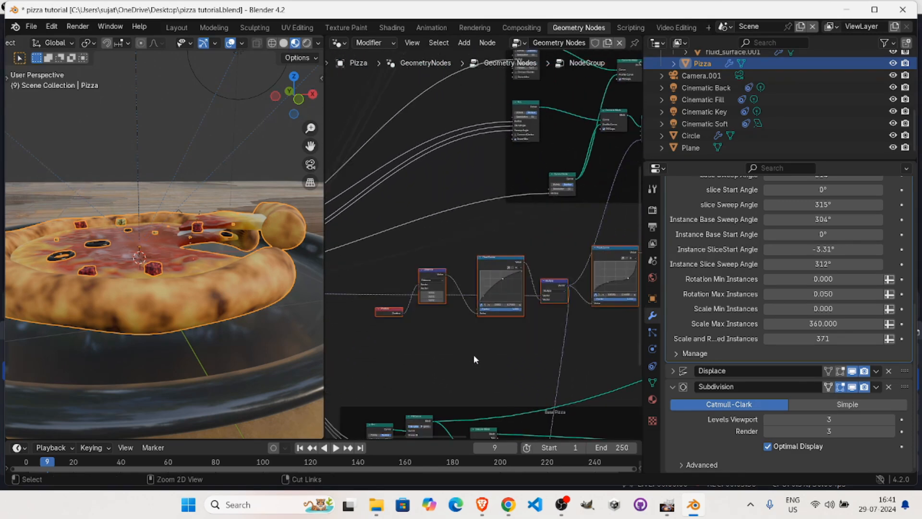
{"action": "scroll", "coordinate": [483, 268], "scroll_direction": "up", "scroll_amount": 3}
{"action": "left_click_drag", "start_coordinate": [478, 269], "coordinate": [416, 124], "text": "alt"}
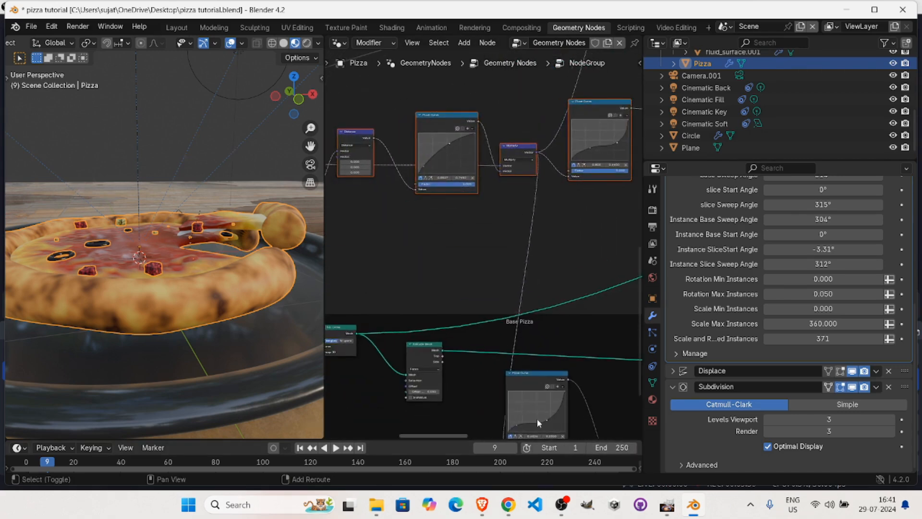
{"action": "left_click", "coordinate": [532, 392], "text": "shift"}
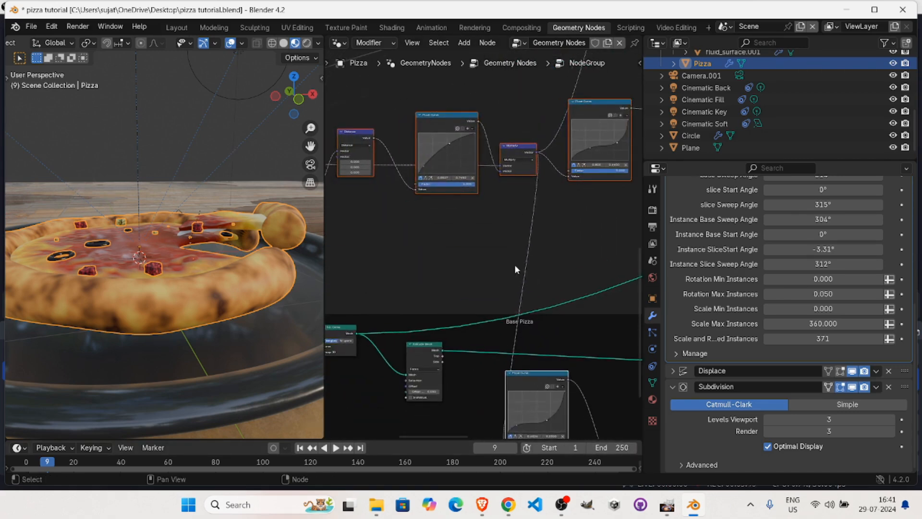
{"action": "left_click_drag", "start_coordinate": [456, 228], "coordinate": [531, 234], "text": "alt"}
{"action": "left_click_drag", "start_coordinate": [465, 210], "coordinate": [533, 147], "text": "ctrl+alt"}
{"action": "left_click_drag", "start_coordinate": [475, 204], "coordinate": [551, 309], "text": "alt"}
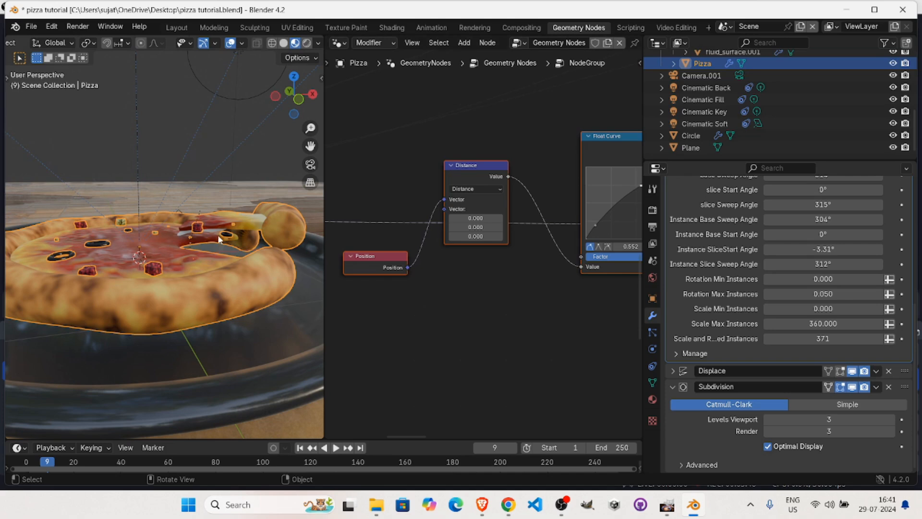
{"action": "left_click", "coordinate": [463, 327]}
Trace the Multiply node's output to the Offset of the Set Position node that follows the crust's Curve to Mesh.
{"action": "mouse_move", "coordinate": [360, 262]}
{"action": "left_mouse_down"}
{"action": "mouse_move", "coordinate": [370, 315]}
{"action": "mouse_move", "coordinate": [365, 261]}
{"action": "mouse_move", "coordinate": [353, 260]}
{"action": "left_mouse_up"}
{"action": "scroll", "coordinate": [443, 313], "scroll_direction": "down", "scroll_amount": 3}
{"action": "middle_click_drag", "start_coordinate": [418, 338], "coordinate": [385, 360]}
{"action": "middle_click_drag", "start_coordinate": [491, 236], "coordinate": [384, 308]}
{"action": "scroll", "coordinate": [460, 224], "scroll_direction": "down", "scroll_amount": 5}
{"action": "middle_click_drag", "start_coordinate": [419, 278], "coordinate": [428, 287]}
{"action": "middle_click_drag", "start_coordinate": [499, 322], "coordinate": [443, 377]}
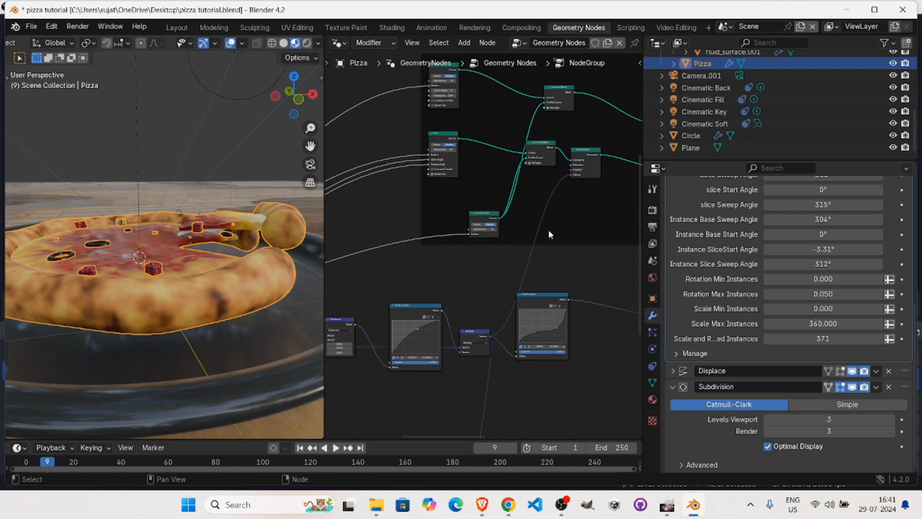
{"action": "left_click_drag", "start_coordinate": [472, 176], "coordinate": [527, 117], "text": "ctrl+alt"}
{"action": "left_click_drag", "start_coordinate": [493, 156], "coordinate": [408, 248], "text": "alt"}
{"action": "left_click_drag", "start_coordinate": [514, 125], "coordinate": [458, 299], "text": "alt"}
{"action": "left_click_drag", "start_coordinate": [617, 155], "coordinate": [545, 148]}
{"action": "left_click_drag", "start_coordinate": [432, 345], "coordinate": [553, 432], "text": "alt"}
{"action": "left_click_drag", "start_coordinate": [541, 244], "coordinate": [520, 369], "text": "alt"}
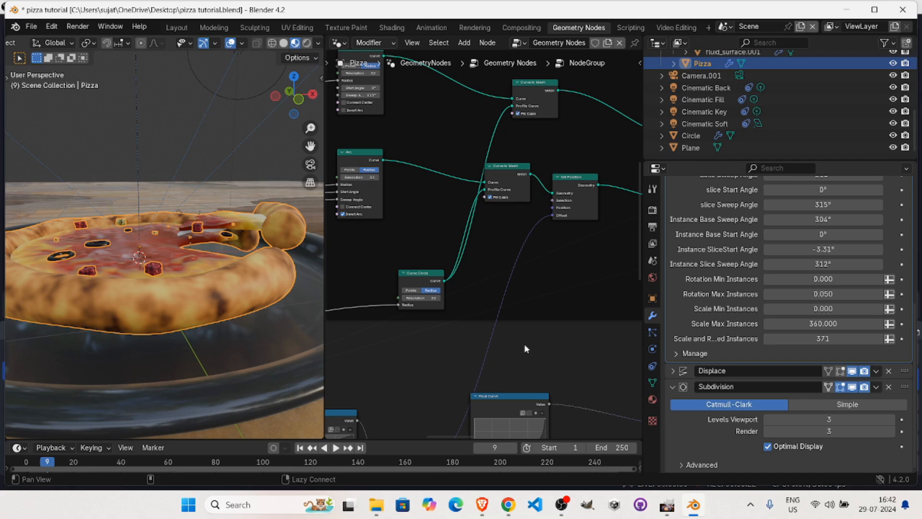
{"action": "left_click_drag", "start_coordinate": [532, 344], "coordinate": [569, 283], "text": "alt"}
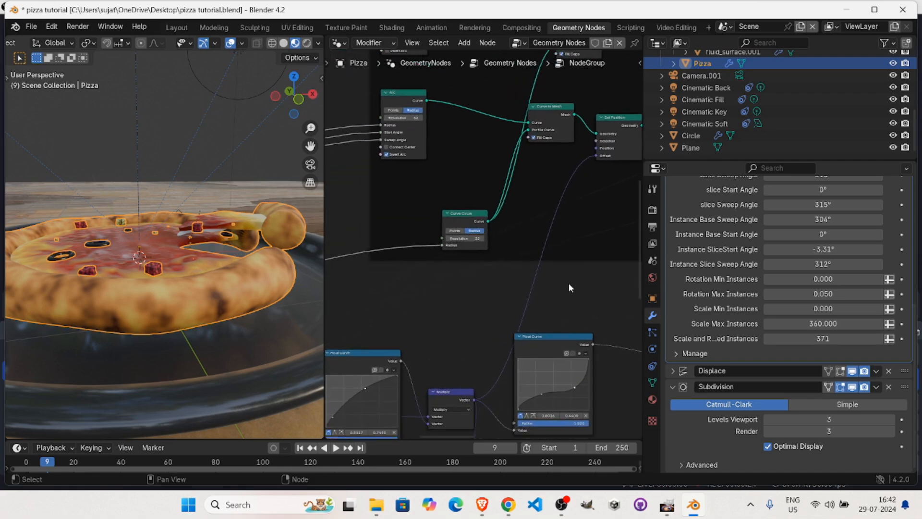
Examine the Position, Distance, Float Curve and Multiply nodes in order, ending at the second Float Curve.
{"action": "left_click_drag", "start_coordinate": [467, 317], "coordinate": [589, 253], "text": "alt"}
{"action": "scroll", "coordinate": [489, 363], "scroll_direction": "up", "scroll_amount": 3, "text": "ctrl"}
{"action": "left_click_drag", "start_coordinate": [521, 335], "coordinate": [544, 283], "text": "alt"}
{"action": "left_click_drag", "start_coordinate": [370, 302], "coordinate": [477, 272], "text": "alt"}
{"action": "left_click_drag", "start_coordinate": [346, 350], "coordinate": [381, 359]}
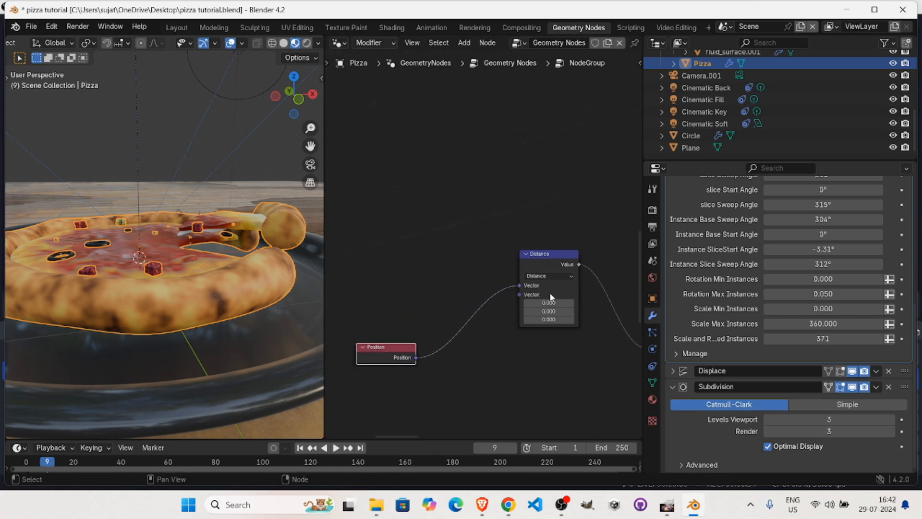
{"action": "left_click_drag", "start_coordinate": [535, 285], "coordinate": [399, 344], "text": "alt"}
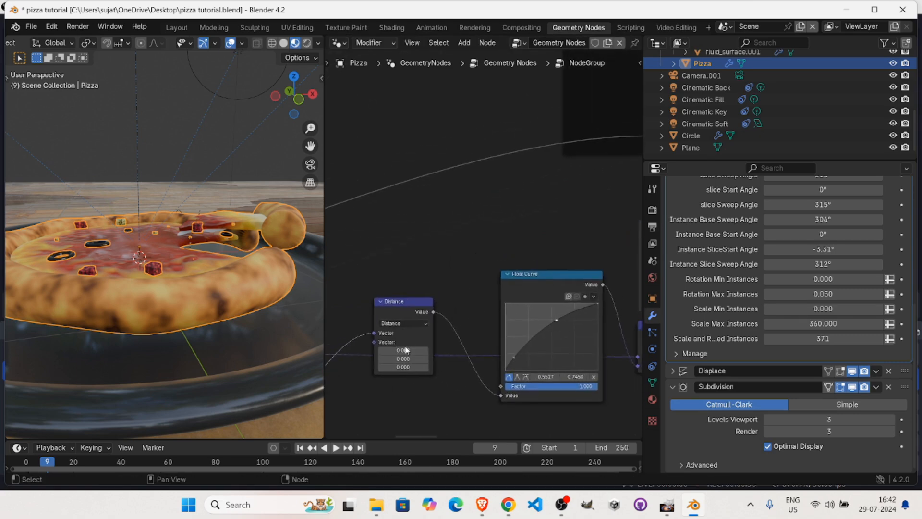
{"action": "middle_click_drag", "start_coordinate": [453, 385], "coordinate": [399, 400]}
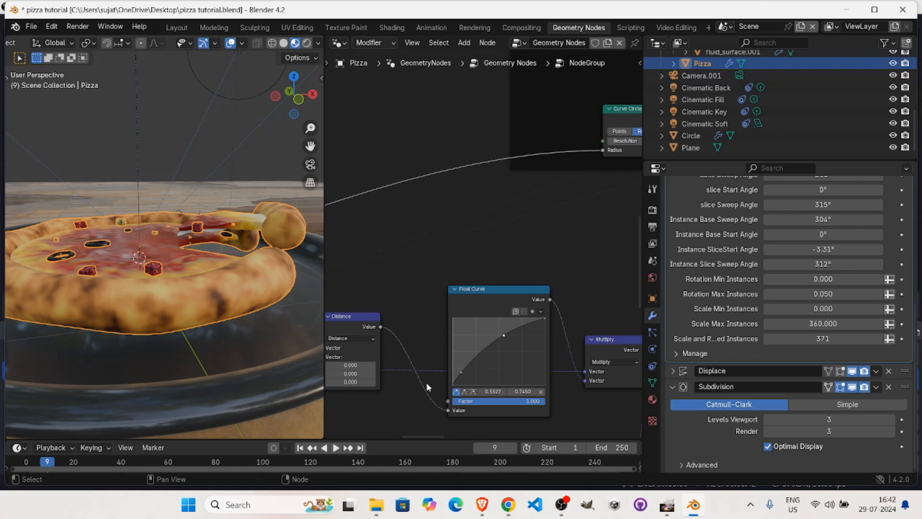
{"action": "left_click_drag", "start_coordinate": [521, 365], "coordinate": [370, 346], "text": "alt"}
{"action": "middle_click_drag", "start_coordinate": [485, 363], "coordinate": [366, 371]}
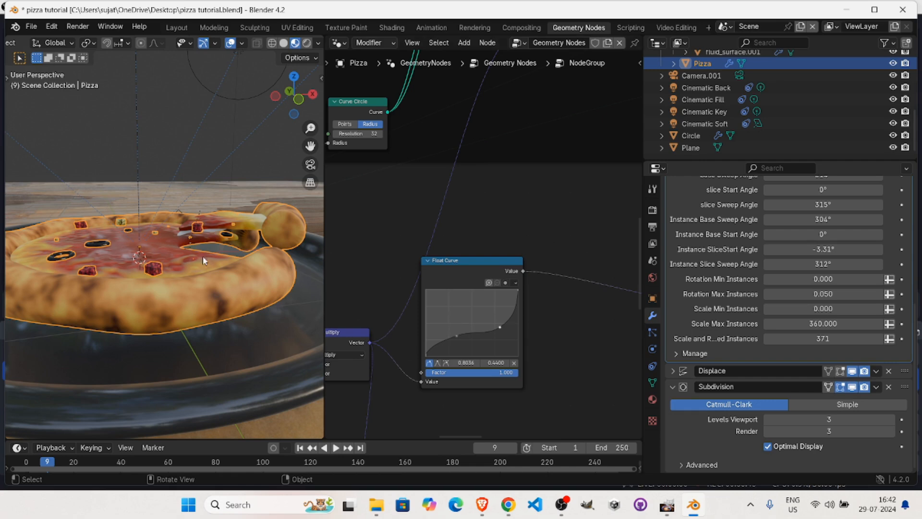
Try moving the first Float Curve's upper point to 0.6545, 0.4800, and undo the move.
{"action": "middle_click_drag", "start_coordinate": [267, 330], "coordinate": [422, 312]}
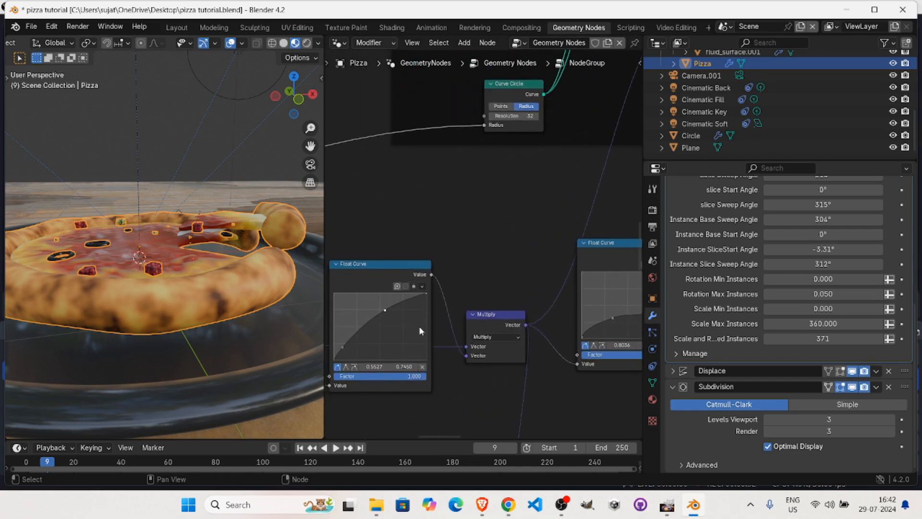
{"action": "left_click_drag", "start_coordinate": [385, 310], "coordinate": [390, 329]}
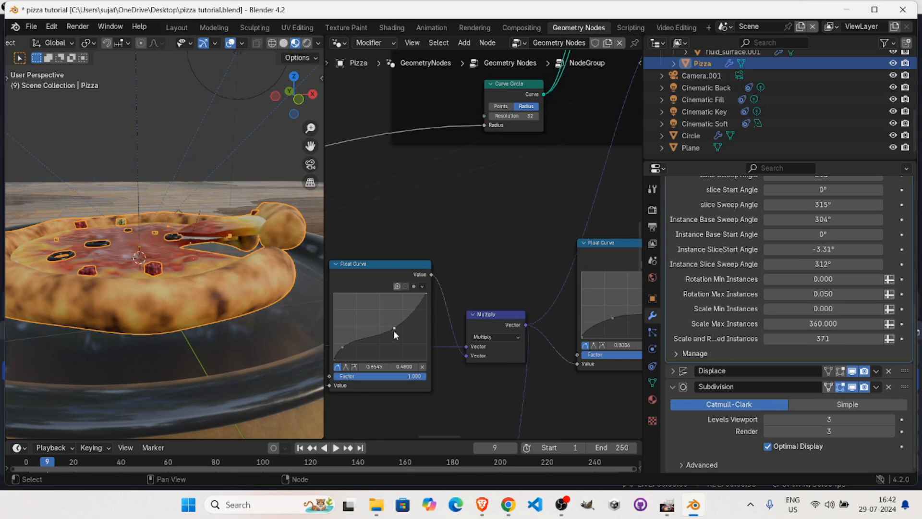
{"action": "key", "text": "ctrl+z"}
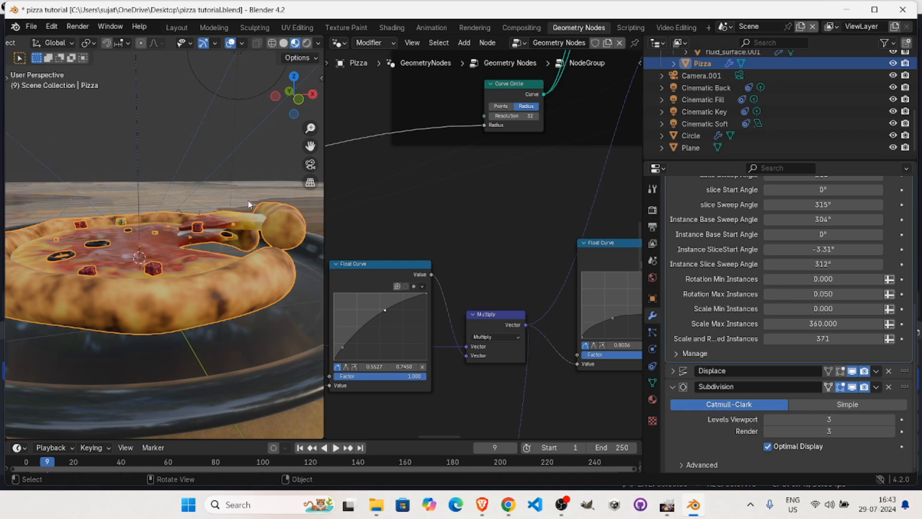
Follow the second Float Curve's output to the Set Position node beside the topping distribution, and review the Base Pizza frame's Float Curve.
{"action": "middle_click_drag", "start_coordinate": [609, 312], "coordinate": [447, 290]}
{"action": "left_click_drag", "start_coordinate": [565, 269], "coordinate": [529, 310], "text": "alt"}
{"action": "scroll", "coordinate": [459, 265], "scroll_direction": "down", "scroll_amount": 1, "text": "ctrl"}
{"action": "left_click_drag", "start_coordinate": [466, 339], "coordinate": [452, 289], "text": "alt"}
{"action": "left_click_drag", "start_coordinate": [552, 267], "coordinate": [462, 38], "text": "alt"}
{"action": "middle_click_drag", "start_coordinate": [488, 316], "coordinate": [401, 85], "text": "ctrl"}
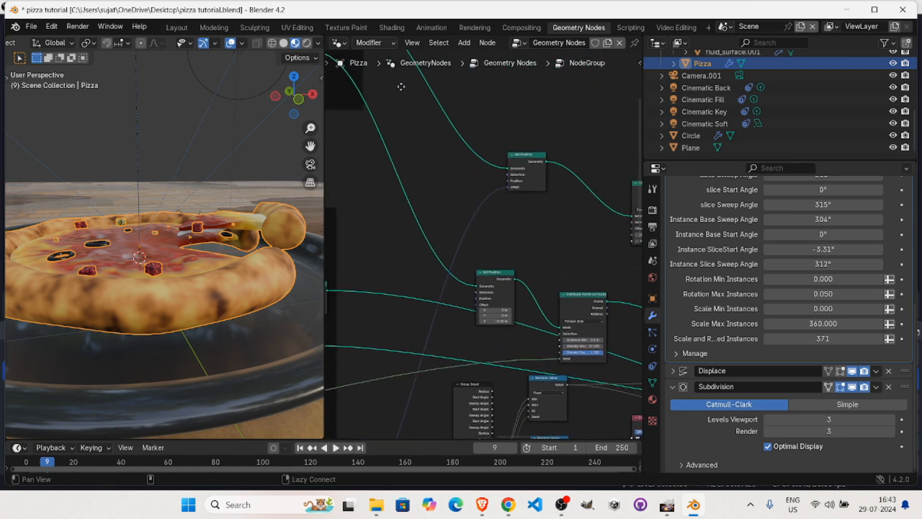
{"action": "left_click_drag", "start_coordinate": [501, 193], "coordinate": [525, 224], "text": "alt"}
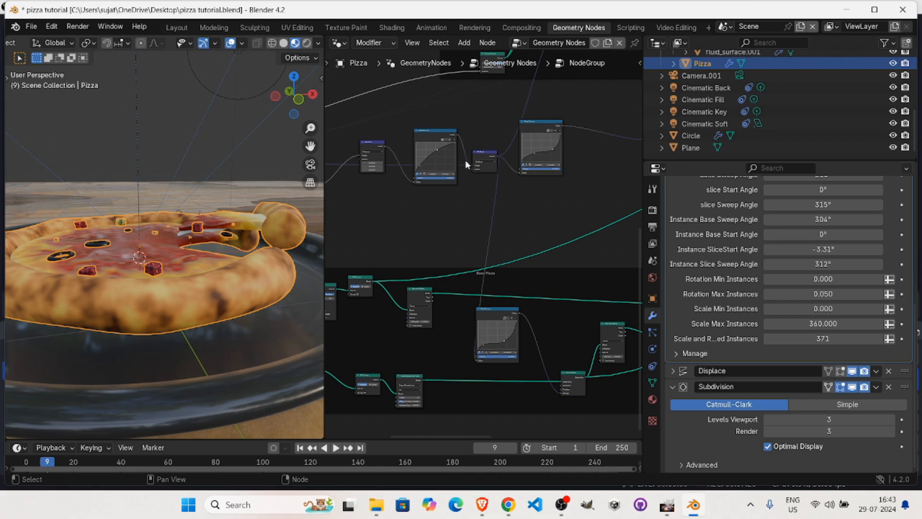
{"action": "left_click_drag", "start_coordinate": [524, 356], "coordinate": [459, 292], "text": "alt"}
{"action": "left_click_drag", "start_coordinate": [571, 268], "coordinate": [630, 218], "text": "ctrl+alt"}
{"action": "left_click_drag", "start_coordinate": [552, 306], "coordinate": [542, 233], "text": "alt"}
Lower the bottom control point of the Float Curve between the Distance and Multiply nodes slightly.
{"action": "left_click_drag", "start_coordinate": [492, 283], "coordinate": [564, 445], "text": "alt"}
{"action": "left_click_drag", "start_coordinate": [381, 93], "coordinate": [434, 182], "text": "alt"}
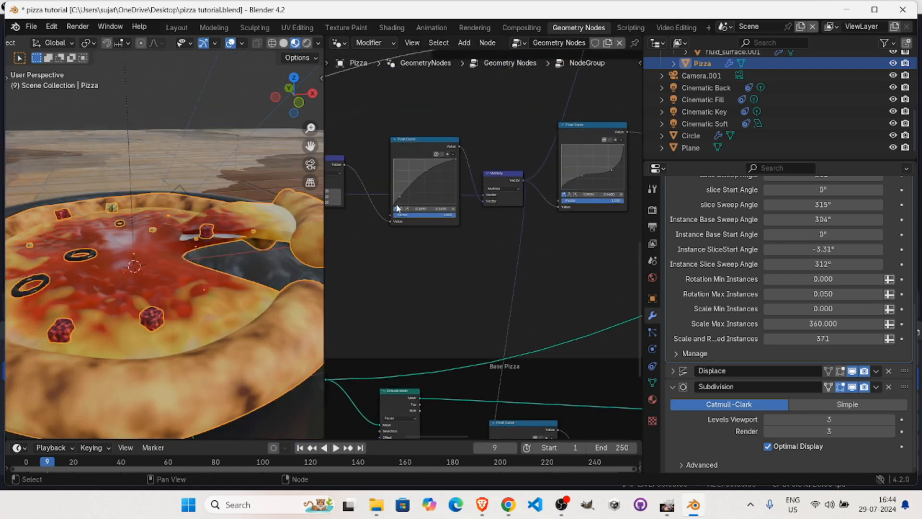
{"action": "left_click_drag", "start_coordinate": [400, 195], "coordinate": [400, 201]}
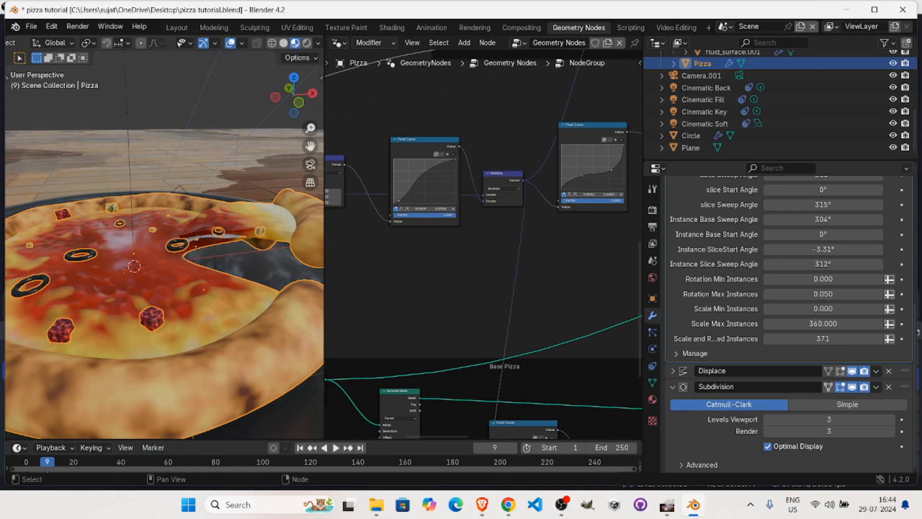
Move the lower control point of the Float Curve before the Multiply node slightly up and to the right, and inspect the pizza.
{"action": "left_click_drag", "start_coordinate": [399, 200], "coordinate": [410, 188]}
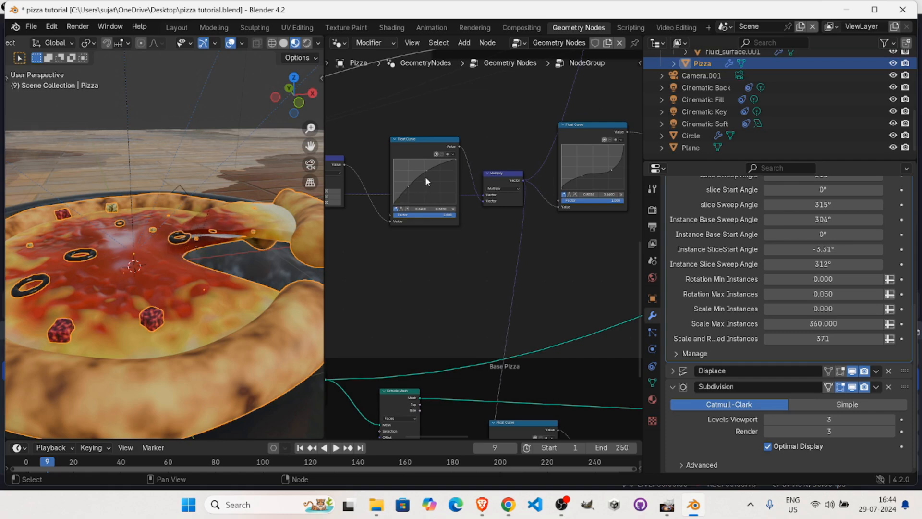
{"action": "middle_click_drag", "start_coordinate": [97, 201], "coordinate": [113, 215]}
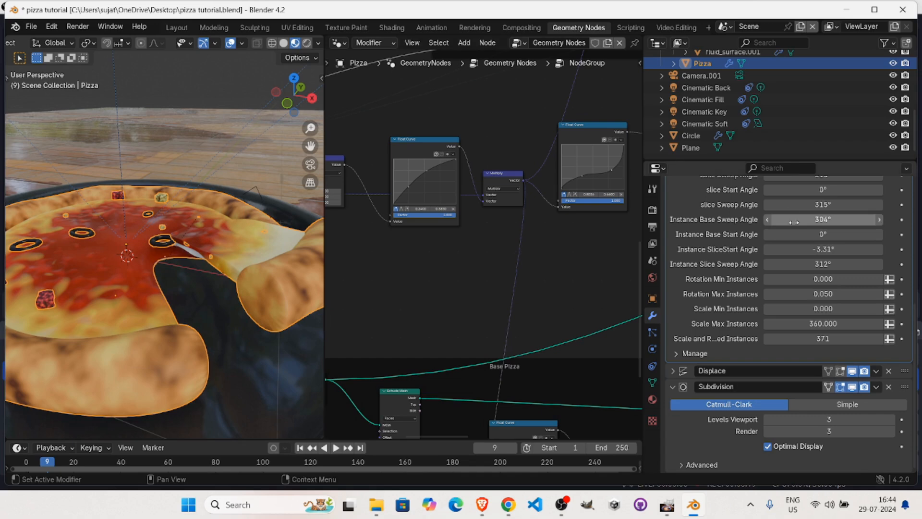
Set the modifier's Rotation Seed to 768 and its Instance Seed to 5788.
{"action": "scroll", "coordinate": [783, 191], "scroll_direction": "up", "scroll_amount": 3}
{"action": "scroll", "coordinate": [821, 197], "scroll_direction": "up", "scroll_amount": 1}
{"action": "scroll", "coordinate": [822, 197], "scroll_direction": "up", "scroll_amount": 2}
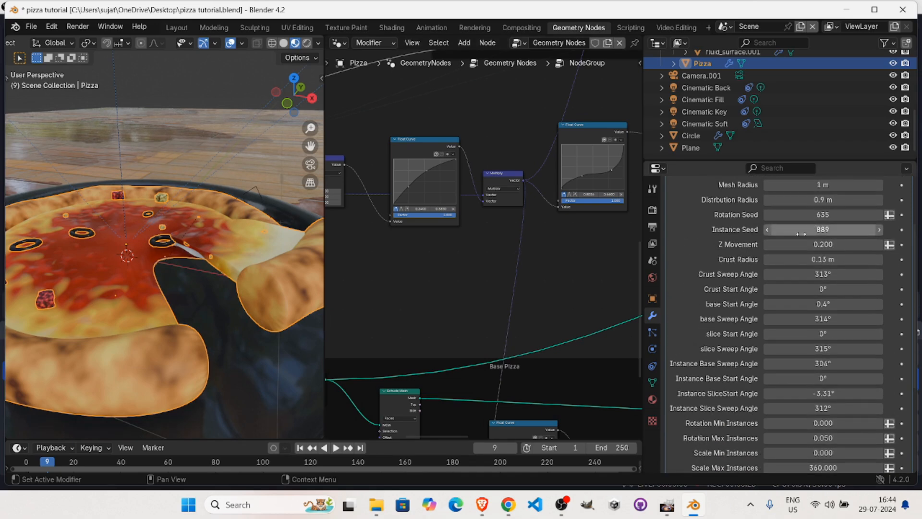
{"action": "left_click_drag", "start_coordinate": [821, 229], "coordinate": [825, 229]}
{"action": "left_click_drag", "start_coordinate": [822, 229], "coordinate": [800, 227]}
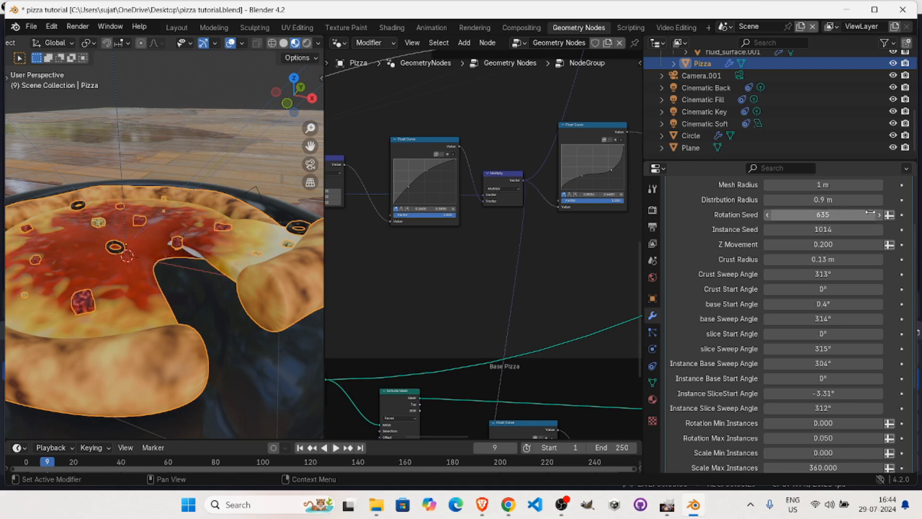
{"action": "mouse_move", "coordinate": [817, 217]}
{"action": "left_mouse_down"}
{"action": "mouse_move", "coordinate": [843, 217]}
{"action": "mouse_move", "coordinate": [818, 231]}
{"action": "left_mouse_up"}
{"action": "left_click_drag", "start_coordinate": [752, 259], "coordinate": [822, 229]}
{"action": "left_click", "coordinate": [830, 227]}
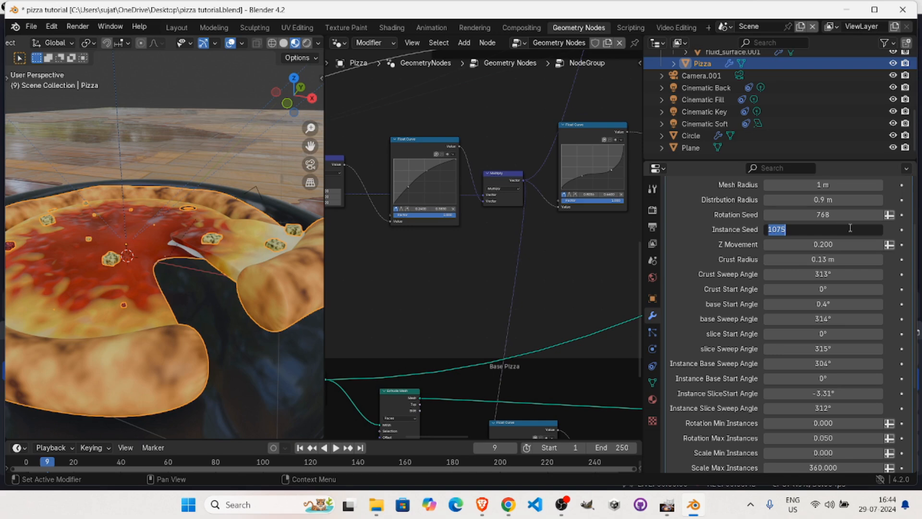
{"action": "type", "text": "5788"}
{"action": "key", "text": "Return"}
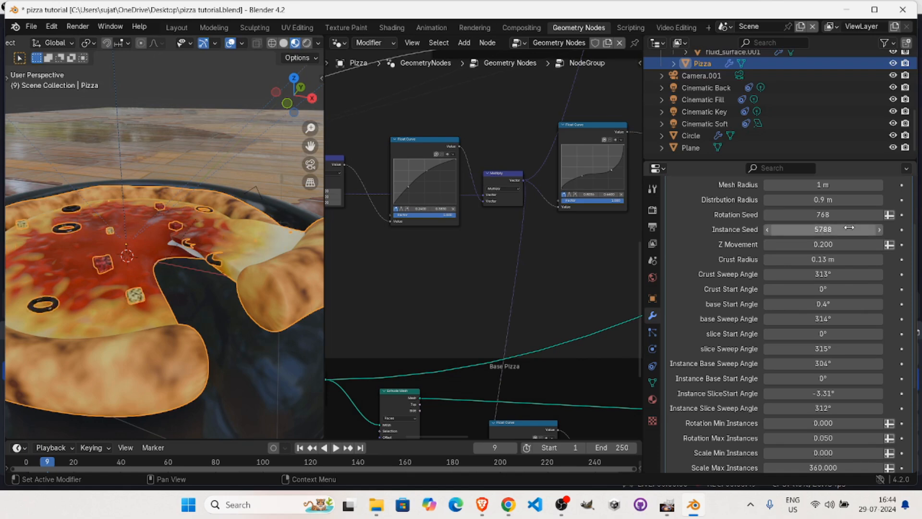
Shift the upper control point of the Float Curve before the Multiply node slightly right and up, and fine-tune its lower point.
{"action": "middle_click_drag", "start_coordinate": [178, 261], "coordinate": [131, 254]}
{"action": "left_click_drag", "start_coordinate": [426, 171], "coordinate": [432, 170]}
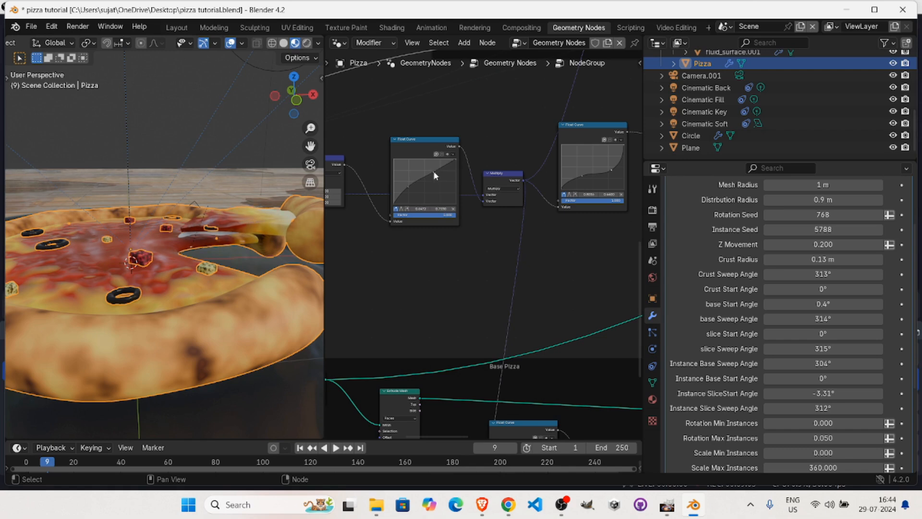
{"action": "left_click_drag", "start_coordinate": [434, 171], "coordinate": [436, 165]}
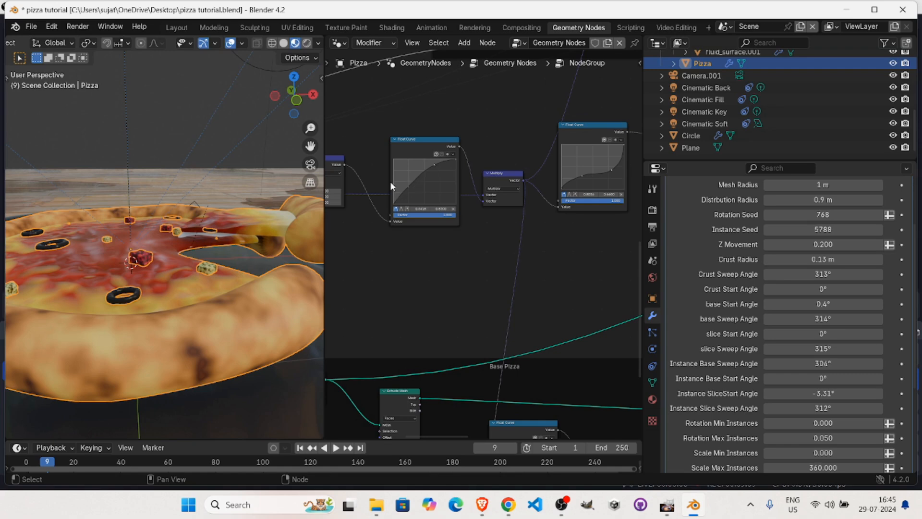
{"action": "left_click", "coordinate": [407, 186]}
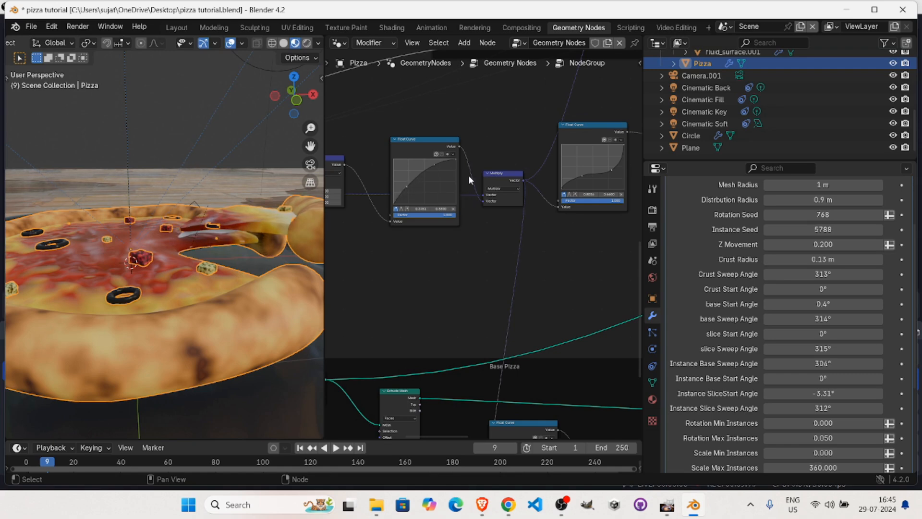
Examine the links from the Float Curve chain past the Crust frame to the Set Position and Distribute Points on Faces nodes.
{"action": "left_click_drag", "start_coordinate": [526, 223], "coordinate": [639, 194], "text": "alt"}
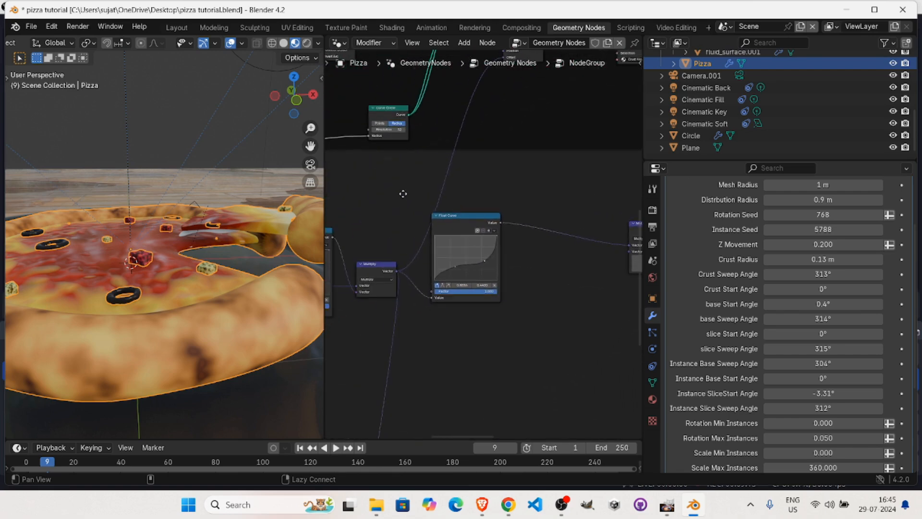
{"action": "left_click_drag", "start_coordinate": [223, 232], "coordinate": [198, 229], "text": "alt"}
{"action": "left_click_drag", "start_coordinate": [474, 292], "coordinate": [619, 220], "text": "alt"}
{"action": "left_click_drag", "start_coordinate": [524, 217], "coordinate": [557, 161], "text": "ctrl+alt"}
{"action": "left_click_drag", "start_coordinate": [483, 210], "coordinate": [423, 286], "text": "alt"}
{"action": "left_click_drag", "start_coordinate": [524, 286], "coordinate": [486, 327], "text": "ctrl+alt"}
{"action": "left_click_drag", "start_coordinate": [572, 254], "coordinate": [465, 329], "text": "alt"}
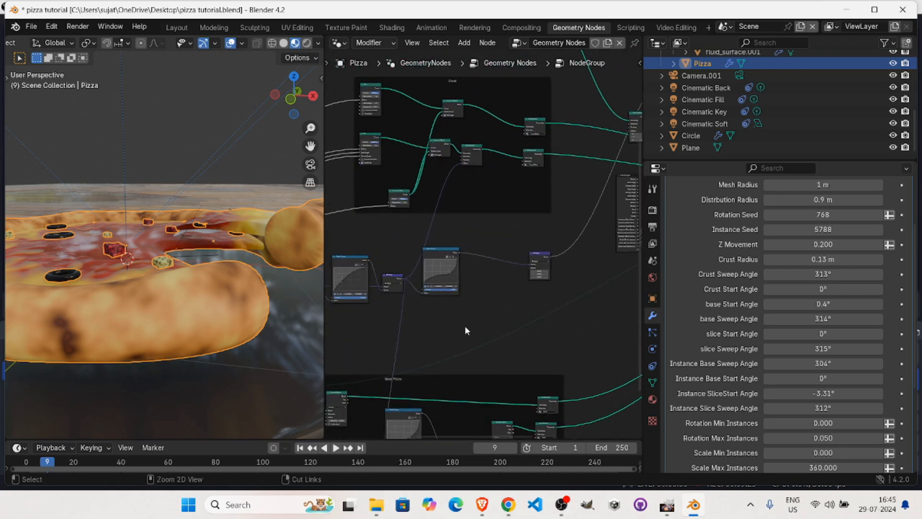
{"action": "left_click_drag", "start_coordinate": [527, 266], "coordinate": [404, 333], "text": "alt"}
{"action": "left_click_drag", "start_coordinate": [564, 282], "coordinate": [410, 310], "text": "alt"}
{"action": "left_click_drag", "start_coordinate": [473, 324], "coordinate": [473, 284], "text": "alt"}
{"action": "left_click_drag", "start_coordinate": [507, 266], "coordinate": [639, 243], "text": "alt"}
{"action": "left_click_drag", "start_coordinate": [564, 256], "coordinate": [524, 270], "text": "alt"}
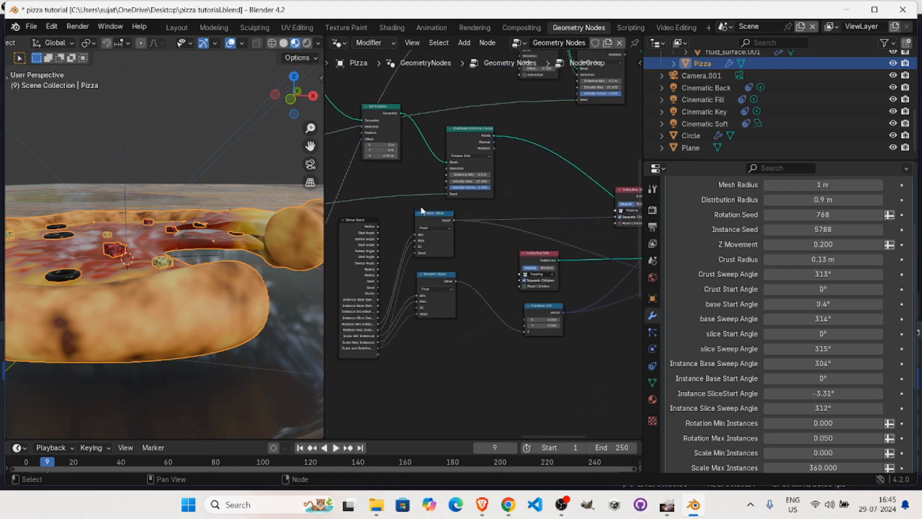
Examine the topping instancing setup: the Random Value, Combine XYZ, Collection Info and Instance on Points nodes.
{"action": "left_click_drag", "start_coordinate": [425, 259], "coordinate": [515, 237], "text": "ctrl+alt"}
{"action": "left_click_drag", "start_coordinate": [409, 218], "coordinate": [428, 210], "text": "alt"}
{"action": "left_click_drag", "start_coordinate": [481, 263], "coordinate": [419, 271], "text": "alt"}
{"action": "left_click_drag", "start_coordinate": [587, 353], "coordinate": [390, 361], "text": "alt"}
{"action": "mouse_move", "coordinate": [553, 135]}
{"action": "left_mouse_down"}
{"action": "mouse_move", "coordinate": [560, 115]}
{"action": "mouse_move", "coordinate": [559, 126]}
{"action": "left_mouse_up"}
{"action": "left_click_drag", "start_coordinate": [468, 234], "coordinate": [454, 218], "text": "alt"}
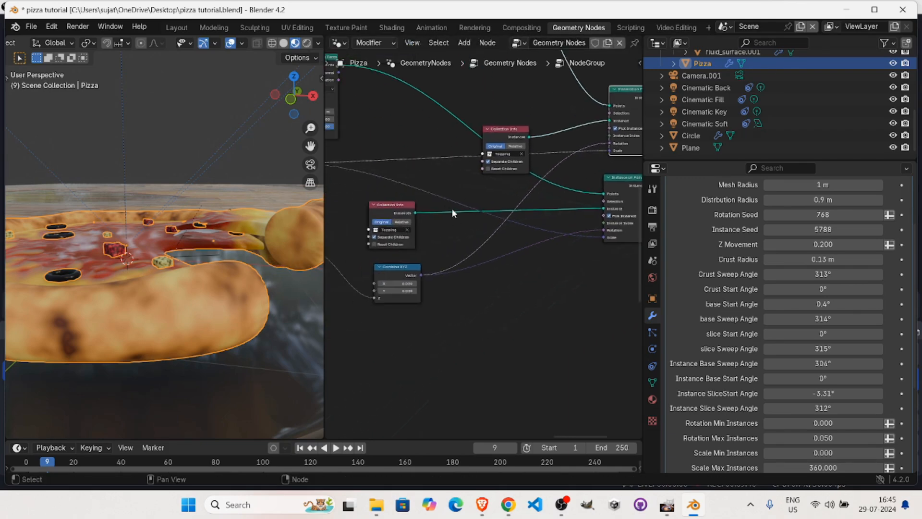
{"action": "left_click_drag", "start_coordinate": [421, 312], "coordinate": [578, 331], "text": "alt"}
{"action": "left_click_drag", "start_coordinate": [364, 332], "coordinate": [461, 319], "text": "alt"}
{"action": "left_click", "coordinate": [412, 248]}
{"action": "left_click_drag", "start_coordinate": [582, 276], "coordinate": [535, 293], "text": "alt"}
{"action": "left_click_drag", "start_coordinate": [583, 232], "coordinate": [362, 256], "text": "alt"}
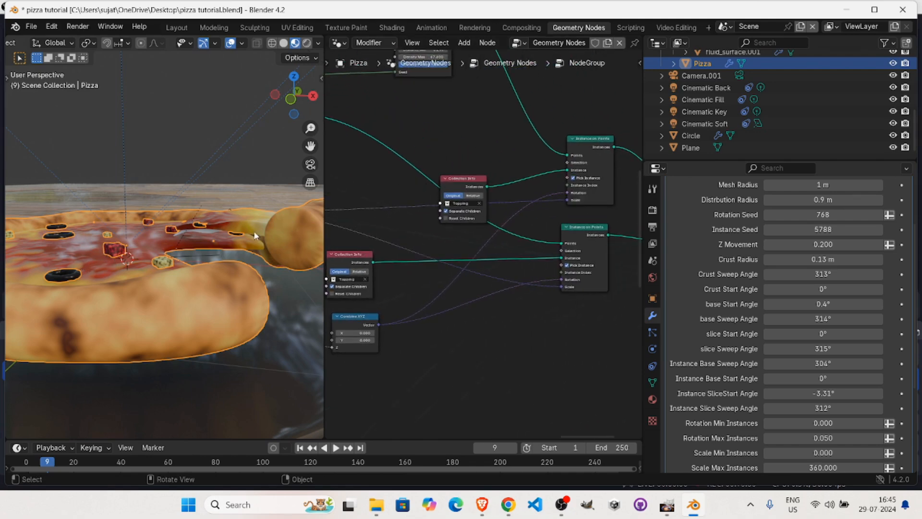
Return to the Crust frame and review its nodes together with the Float Curve chain below it.
{"action": "left_click_drag", "start_coordinate": [496, 238], "coordinate": [593, 411], "text": "alt"}
{"action": "left_click_drag", "start_coordinate": [550, 285], "coordinate": [361, 381], "text": "ctrl+alt"}
{"action": "scroll", "coordinate": [364, 258], "scroll_direction": "down", "scroll_amount": 5, "text": "ctrl"}
{"action": "left_click_drag", "start_coordinate": [364, 259], "coordinate": [552, 231], "text": "alt"}
{"action": "scroll", "coordinate": [564, 196], "scroll_direction": "up", "scroll_amount": 2}
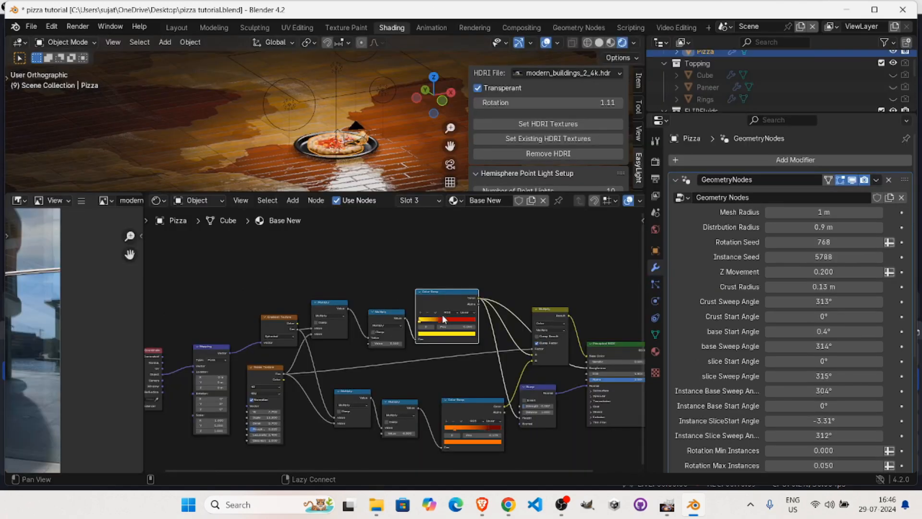
{"action": "mouse_move", "coordinate": [528, 278]}
{"action": "left_mouse_down", "text": "alt"}
{"action": "mouse_move", "coordinate": [399, 255]}
{"action": "mouse_move", "coordinate": [496, 228]}
{"action": "left_mouse_up", "text": "alt"}
Switch to the Shading workspace and add a new material named Base 1 in a new slot on the pizza.
{"action": "left_click_drag", "start_coordinate": [283, 127], "coordinate": [226, 116], "text": "alt"}
{"action": "scroll", "coordinate": [301, 89], "scroll_direction": "up", "scroll_amount": 7}
{"action": "left_click_drag", "start_coordinate": [317, 71], "coordinate": [371, 82], "text": "alt+shift"}
{"action": "middle_click_drag", "start_coordinate": [371, 82], "coordinate": [319, 126]}
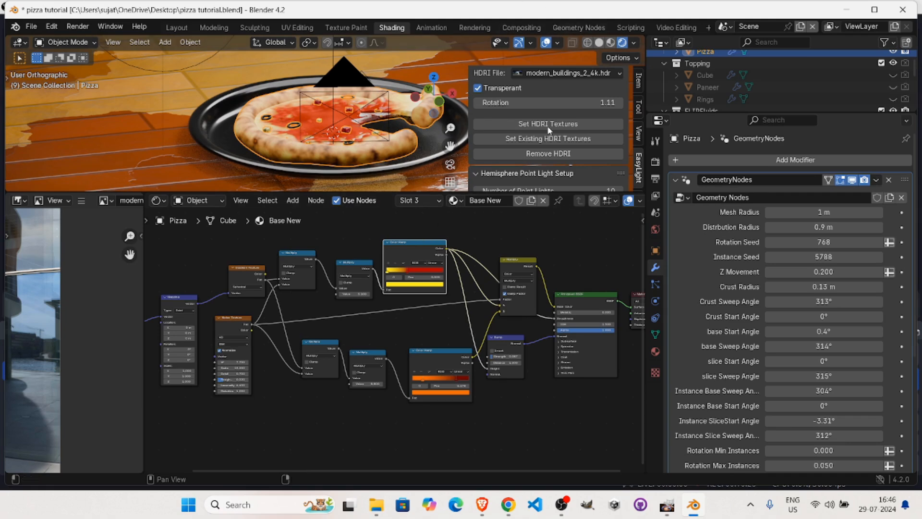
{"action": "left_click", "coordinate": [655, 353]}
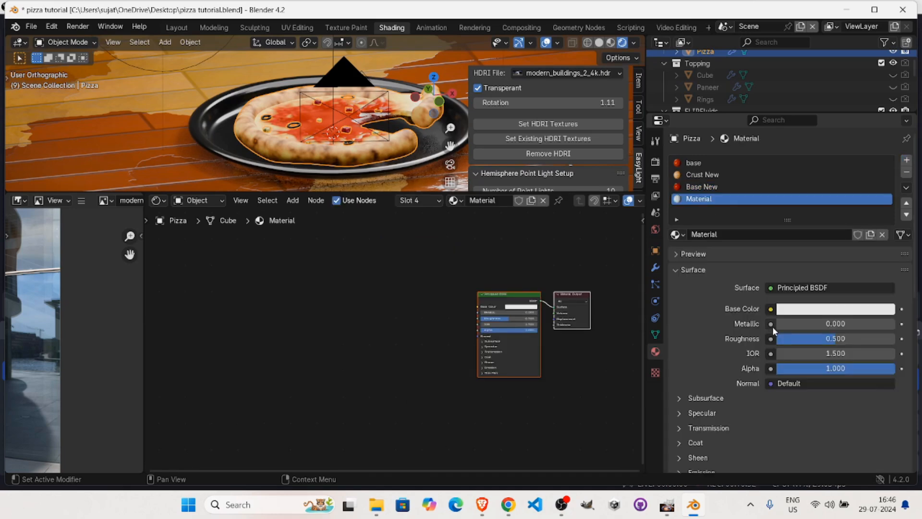
{"action": "double_click", "coordinate": [704, 202]}
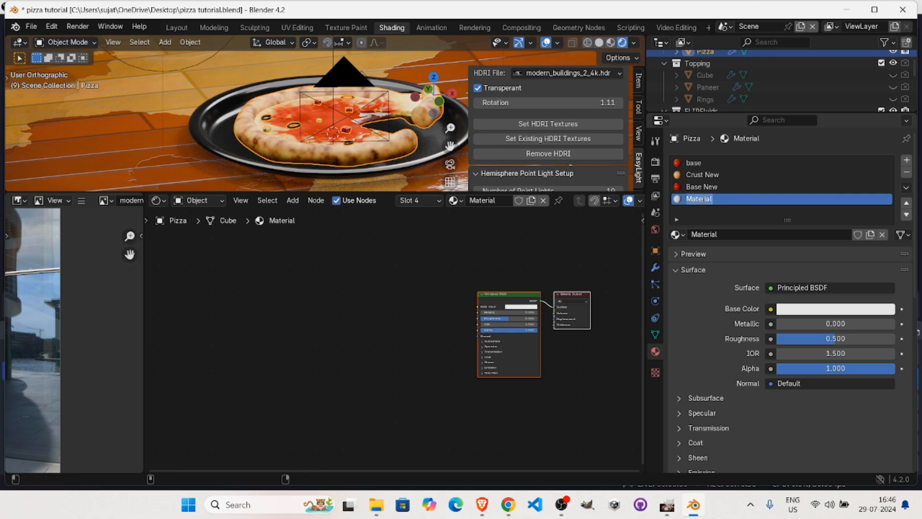
{"action": "type", "text": "Base 1"}
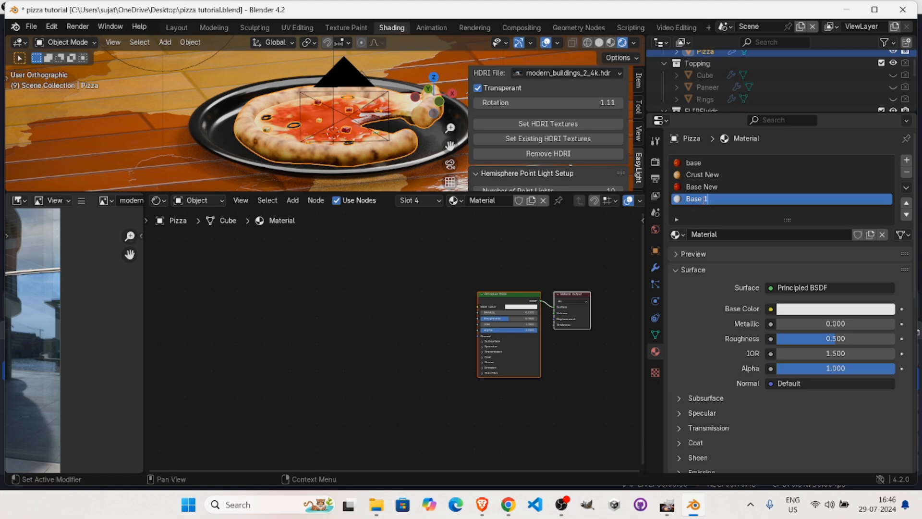
{"action": "key", "text": "Return"}
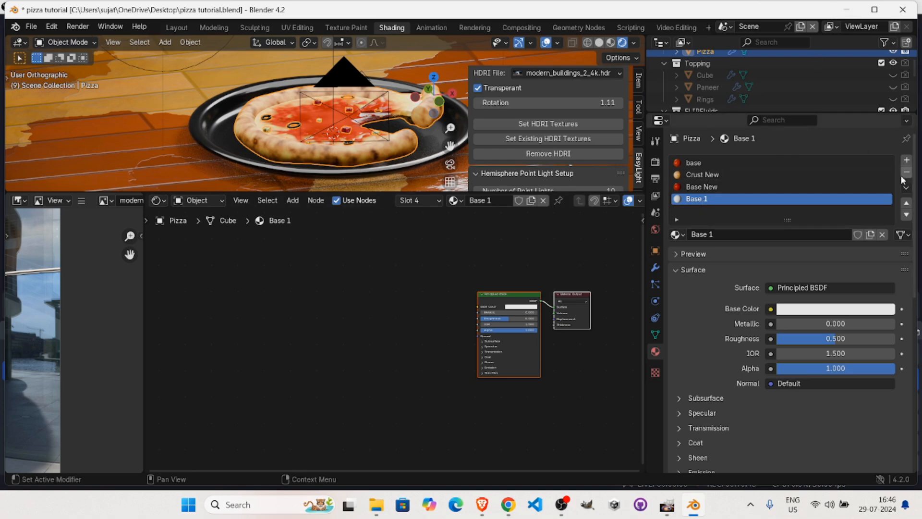
Add another slot with a new material named Crust 1, and reselect the Base 1 material.
{"action": "left_click", "coordinate": [906, 160]}
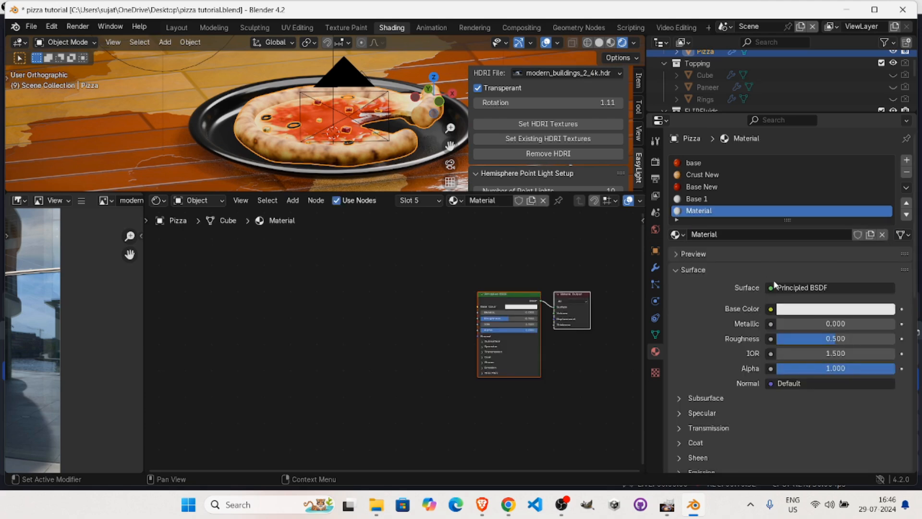
{"action": "double_click", "coordinate": [707, 211]}
{"action": "type", "text": "Crust 1"}
{"action": "key", "text": "Return"}
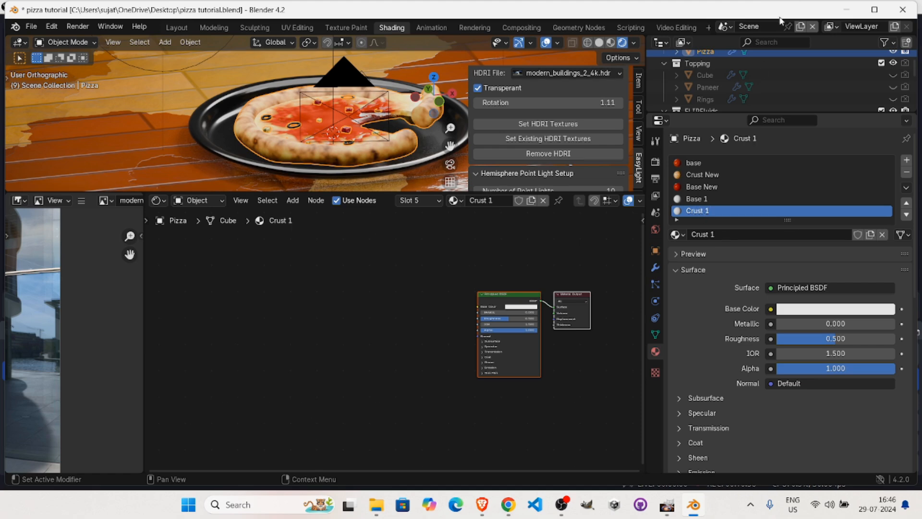
{"action": "key", "text": "Home"}
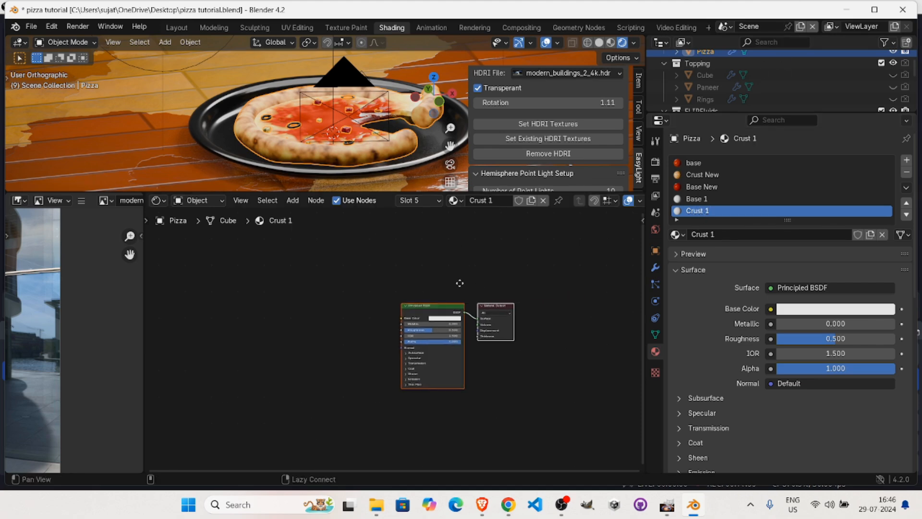
{"action": "left_click", "coordinate": [714, 199]}
{"action": "middle_click_drag", "start_coordinate": [515, 288], "coordinate": [473, 282]}
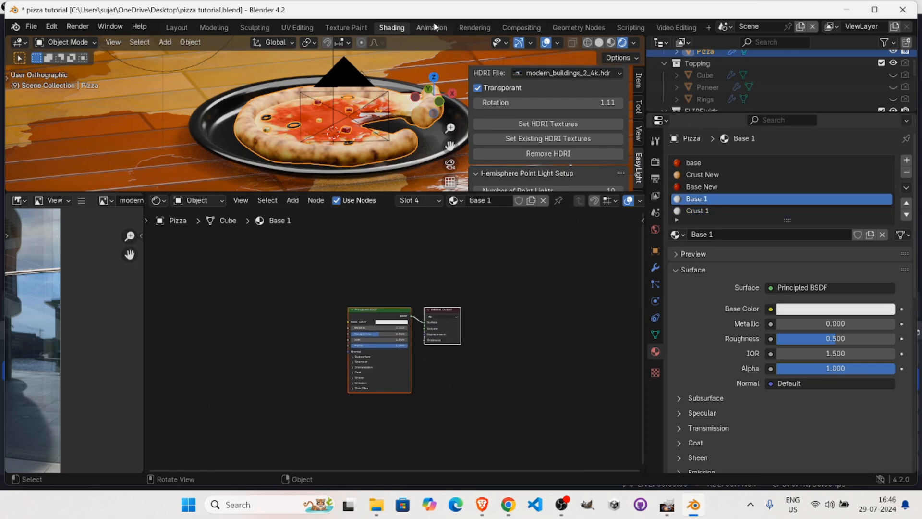
In the Geometry Nodes workspace, assign the Crust 1 material to both Set Material nodes of the crust.
{"action": "left_click", "coordinate": [596, 30]}
{"action": "middle_click_drag", "start_coordinate": [544, 184], "coordinate": [361, 171]}
{"action": "middle_click_drag", "start_coordinate": [480, 192], "coordinate": [552, 130], "text": "ctrl"}
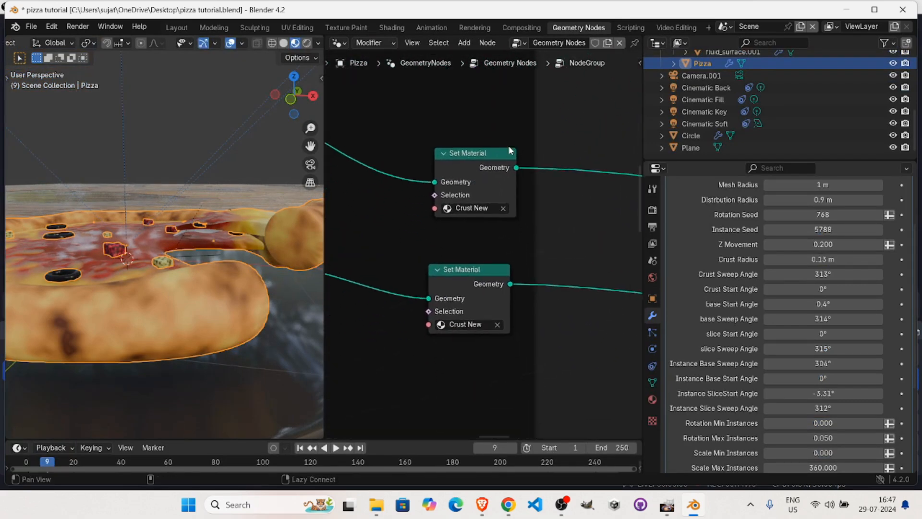
{"action": "left_click", "coordinate": [473, 210]}
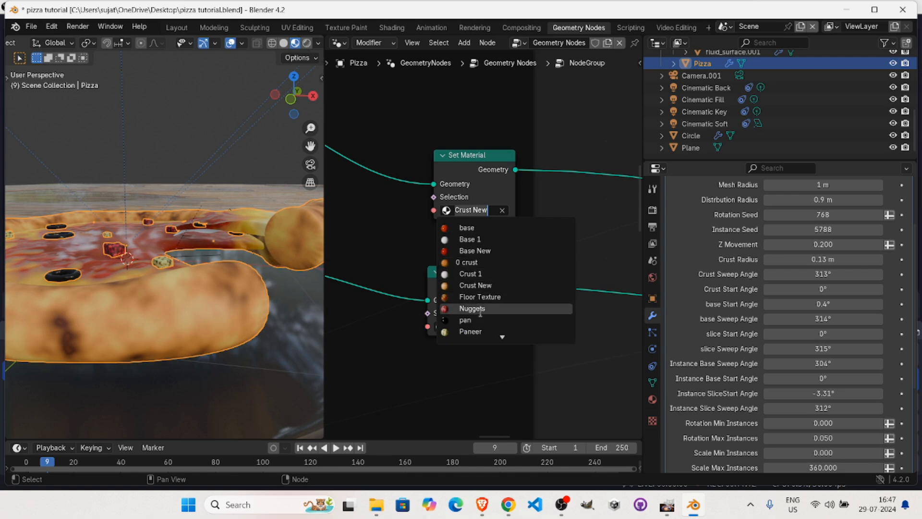
{"action": "left_click", "coordinate": [490, 273]}
{"action": "left_click", "coordinate": [458, 325]}
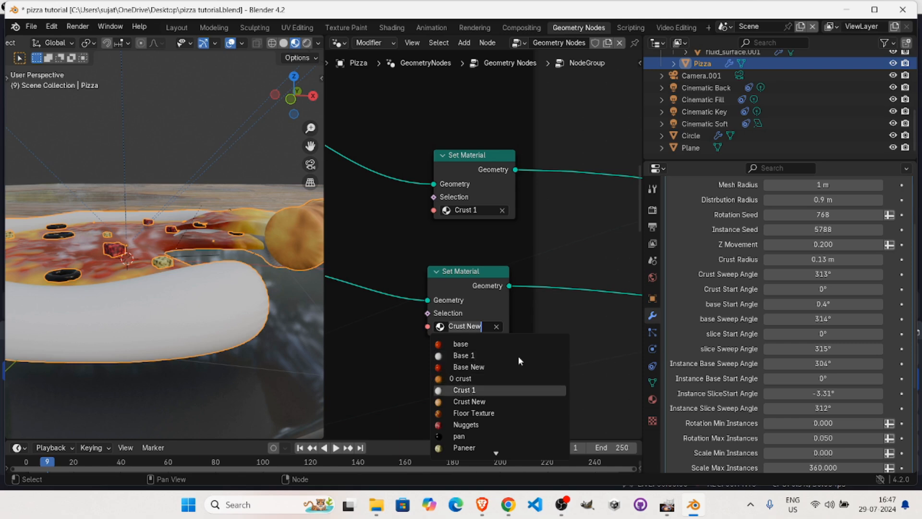
{"action": "left_click", "coordinate": [490, 390]}
Assign the Base 1 material to both Set Material nodes of the pizza base, and inspect the whole pizza.
{"action": "left_click_drag", "start_coordinate": [495, 146], "coordinate": [601, 225], "text": "alt"}
{"action": "left_click_drag", "start_coordinate": [434, 329], "coordinate": [551, 58], "text": "alt"}
{"action": "scroll", "coordinate": [556, 274], "scroll_direction": "down", "scroll_amount": 2}
{"action": "middle_click_drag", "start_coordinate": [559, 277], "coordinate": [392, 241]}
{"action": "scroll", "coordinate": [484, 230], "scroll_direction": "up", "scroll_amount": 2}
{"action": "left_click", "coordinate": [484, 228]}
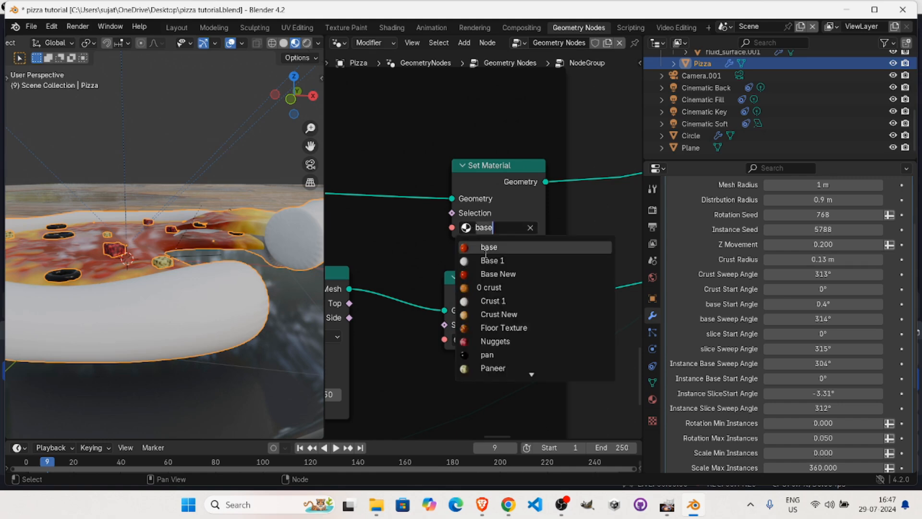
{"action": "key", "text": "Return"}
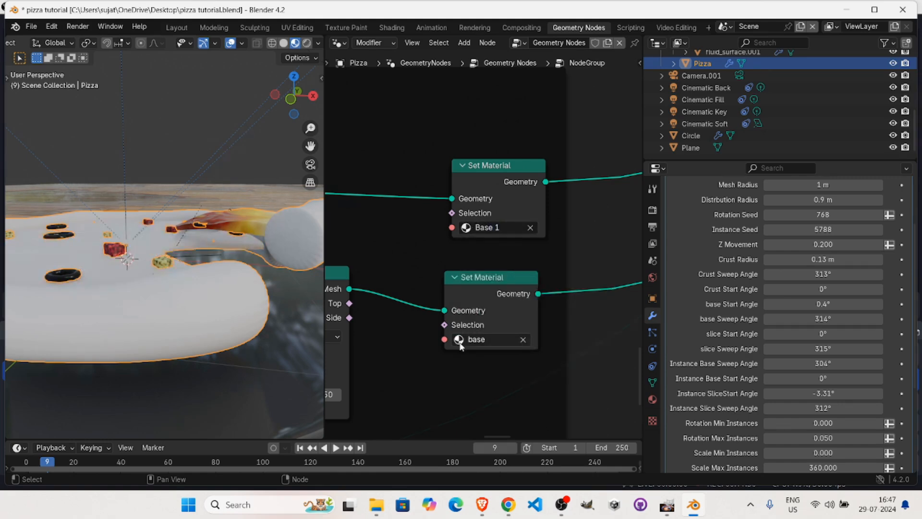
{"action": "left_click", "coordinate": [475, 339]}
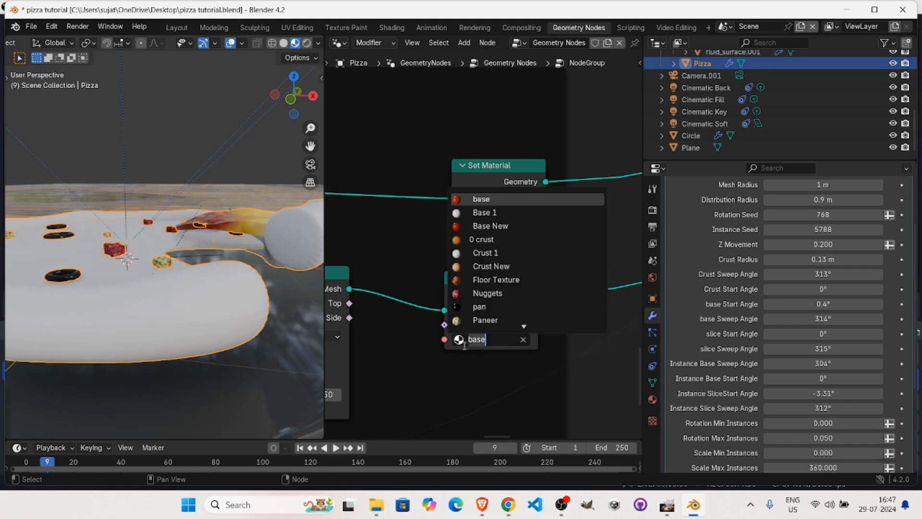
{"action": "left_click", "coordinate": [504, 212]}
{"action": "middle_click_drag", "start_coordinate": [164, 226], "coordinate": [216, 225]}
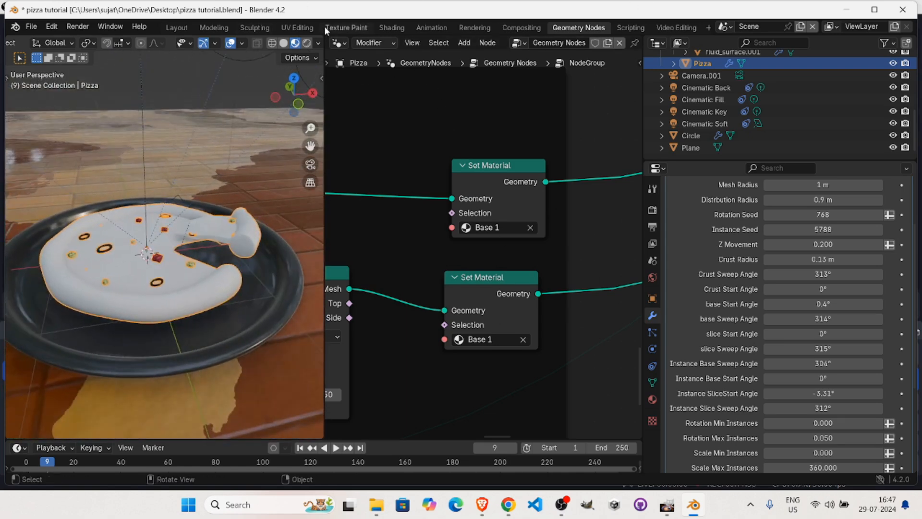
Return to the Shading workspace and space the Principled BSDF and Material Output nodes of Base 1 further apart.
{"action": "left_click", "coordinate": [390, 27]}
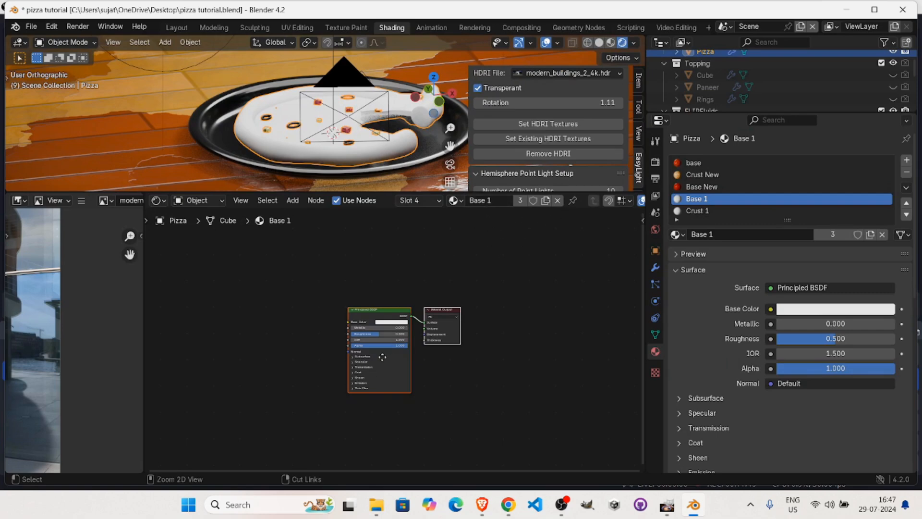
{"action": "scroll", "coordinate": [534, 285], "scroll_direction": "up", "scroll_amount": 3}
{"action": "left_click_drag", "start_coordinate": [430, 290], "coordinate": [336, 262]}
{"action": "left_click_drag", "start_coordinate": [397, 302], "coordinate": [589, 313], "text": "alt"}
{"action": "scroll", "coordinate": [537, 317], "scroll_direction": "down", "scroll_amount": 5}
{"action": "left_click_drag", "start_coordinate": [488, 312], "coordinate": [523, 325], "text": "alt"}
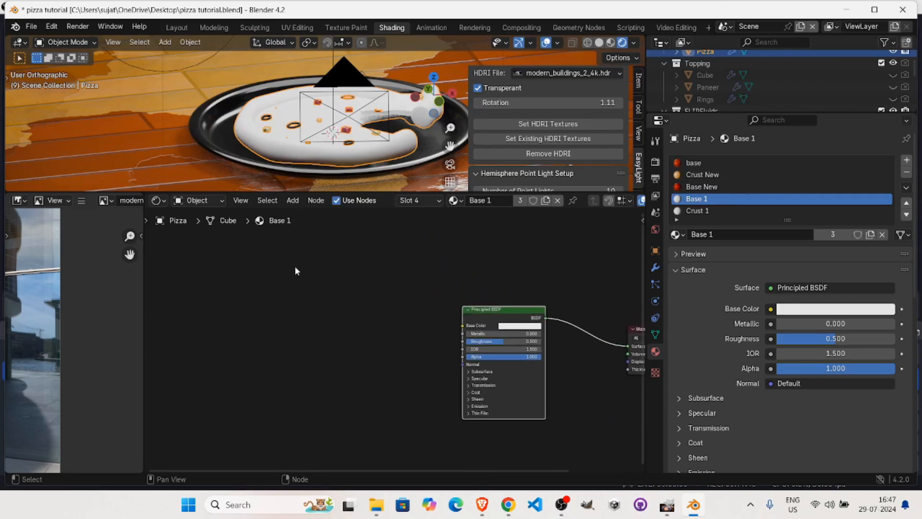
Add a Color Ramp node before the Principled BSDF and connect its Color output to Base Color.
{"action": "key", "text": "shift+a"}
{"action": "left_click", "coordinate": [287, 253]}
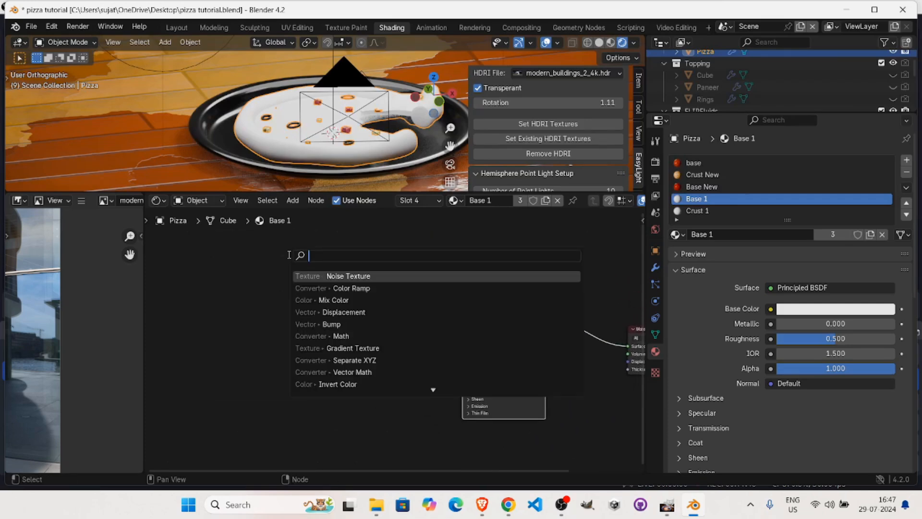
{"action": "key", "text": "BackSpace"}
{"action": "type", "text": "colo"}
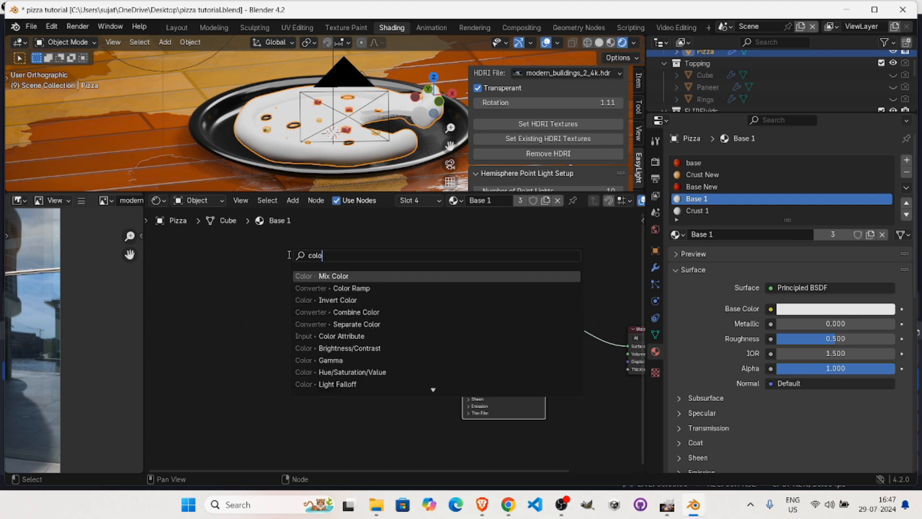
{"action": "key", "text": "Down"}
{"action": "key", "text": "Return"}
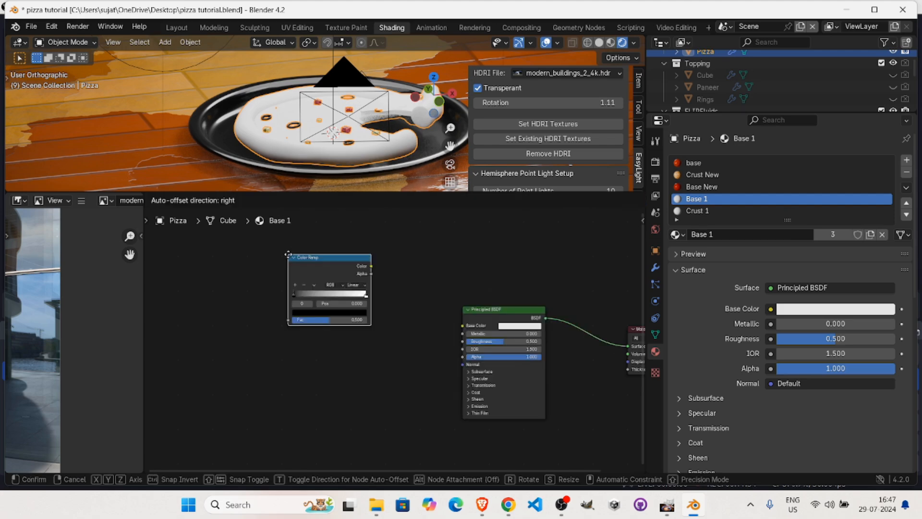
{"action": "left_click", "coordinate": [310, 309]}
{"action": "left_click_drag", "start_coordinate": [387, 329], "coordinate": [462, 326]}
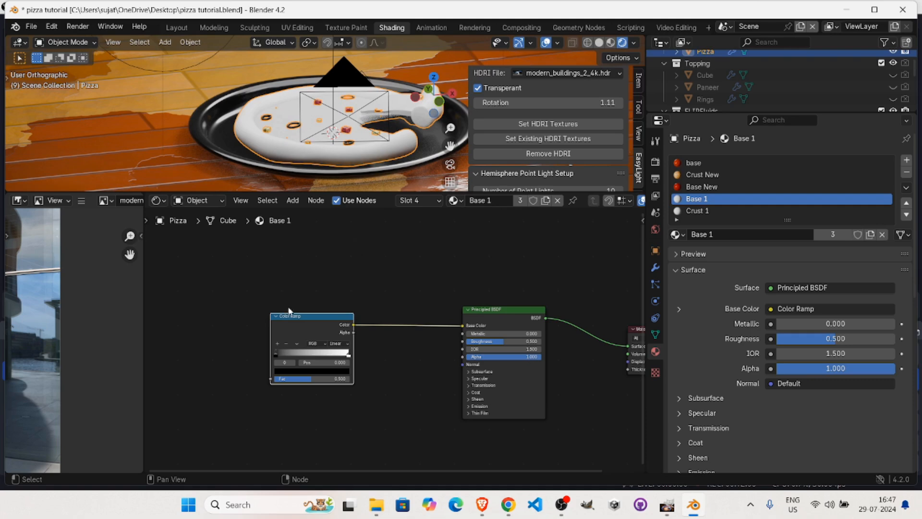
Add a Gradient Texture node and place it before the Color Ramp.
{"action": "key", "text": "shift+a"}
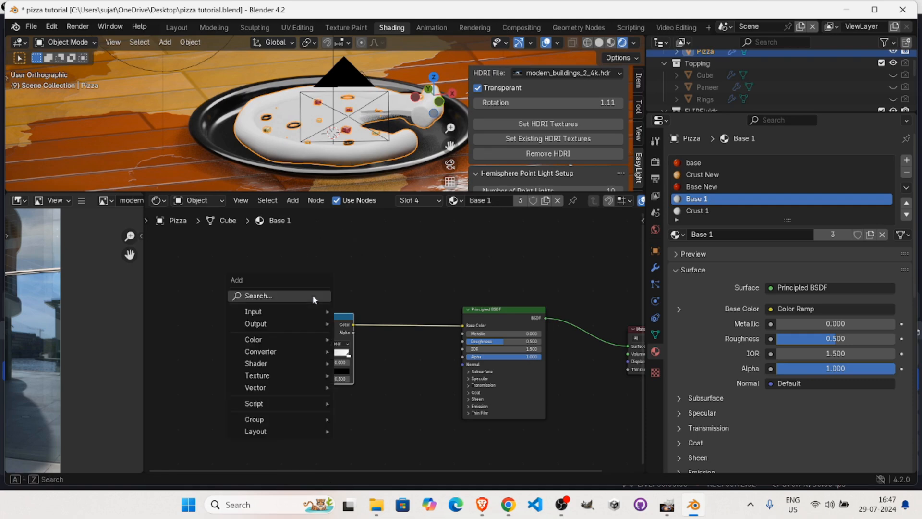
{"action": "left_click", "coordinate": [308, 294]}
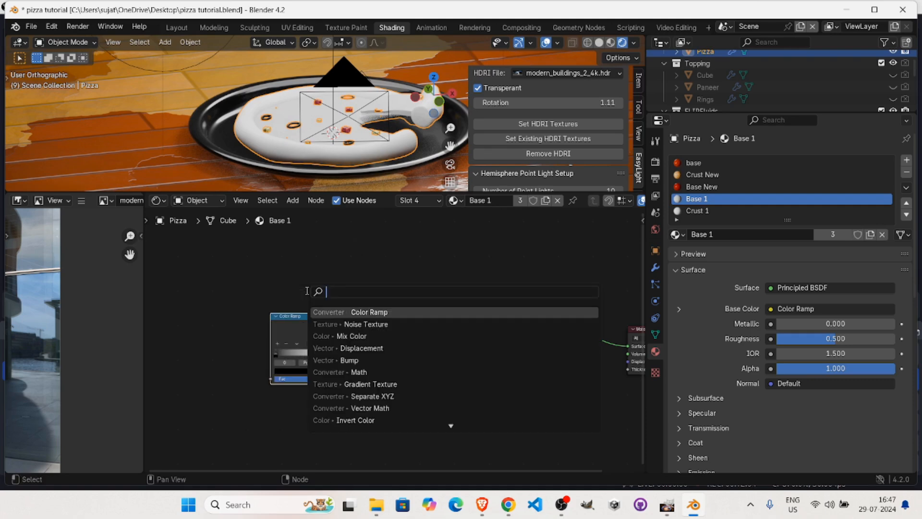
{"action": "type", "text": "grad"}
{"action": "key", "text": "Return"}
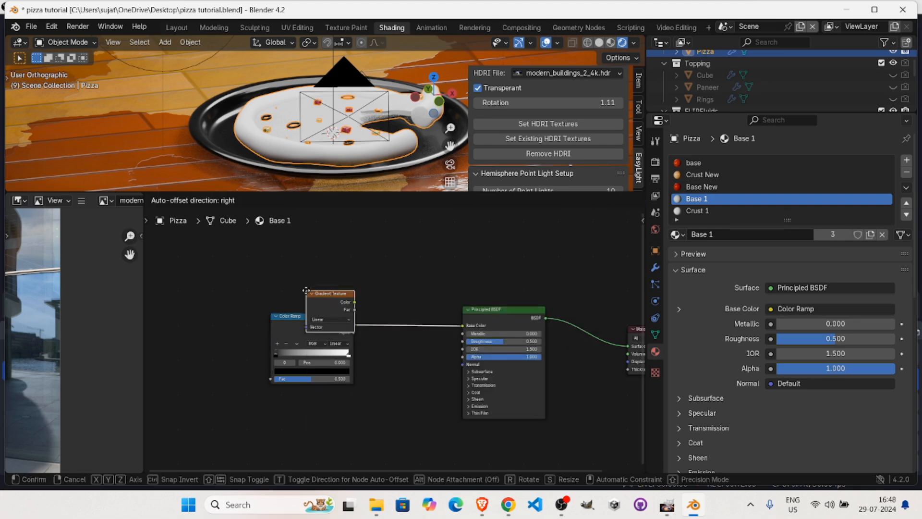
{"action": "left_click", "coordinate": [195, 332]}
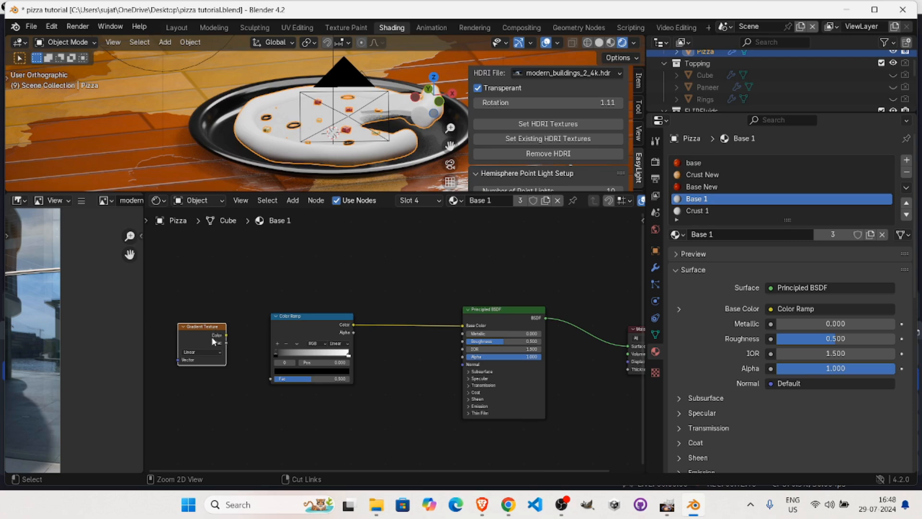
Add Texture Coordinate and Mapping nodes to the Gradient Texture, space them apart, and connect the gradient's Fac to the Color Ramp's Fac.
{"action": "key", "text": "ctrl+t"}
{"action": "middle_click_drag", "start_coordinate": [243, 374], "coordinate": [452, 348]}
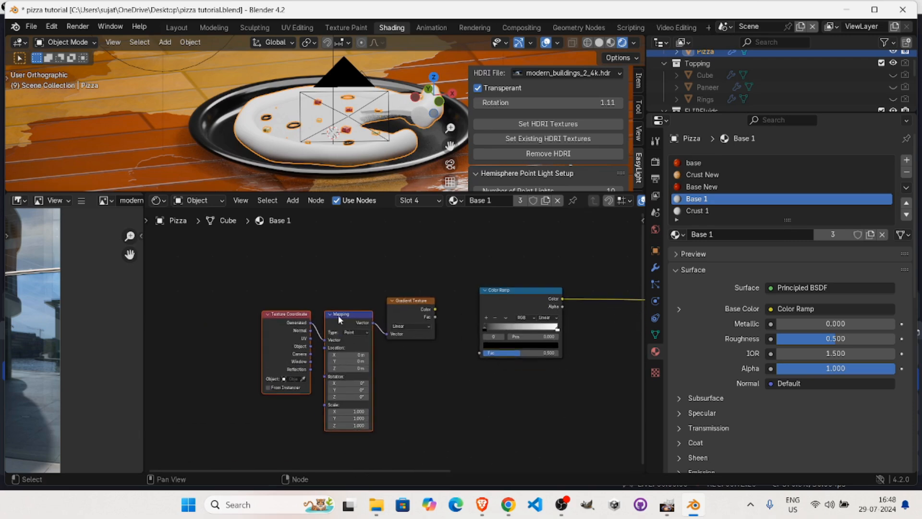
{"action": "left_click_drag", "start_coordinate": [282, 315], "coordinate": [222, 328]}
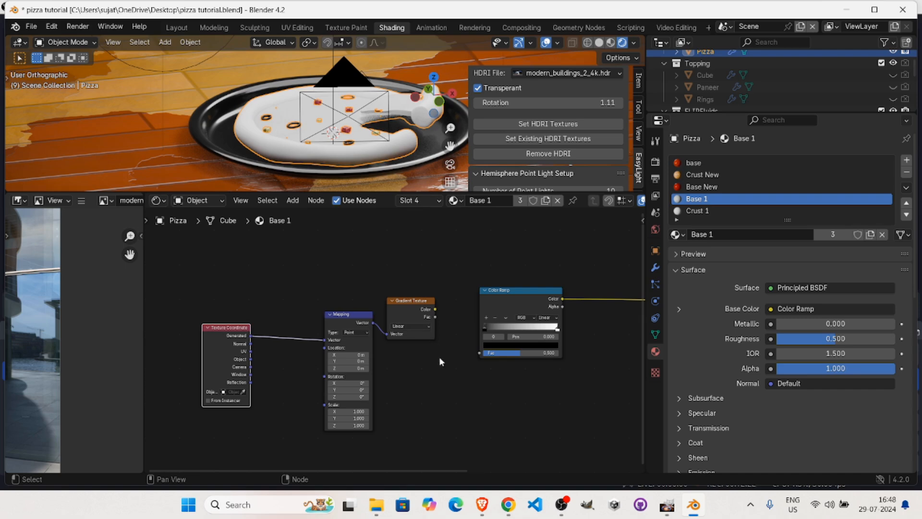
{"action": "middle_click_drag", "start_coordinate": [440, 358], "coordinate": [384, 362]}
{"action": "left_click_drag", "start_coordinate": [380, 313], "coordinate": [408, 322]}
{"action": "left_click_drag", "start_coordinate": [424, 359], "coordinate": [426, 357]}
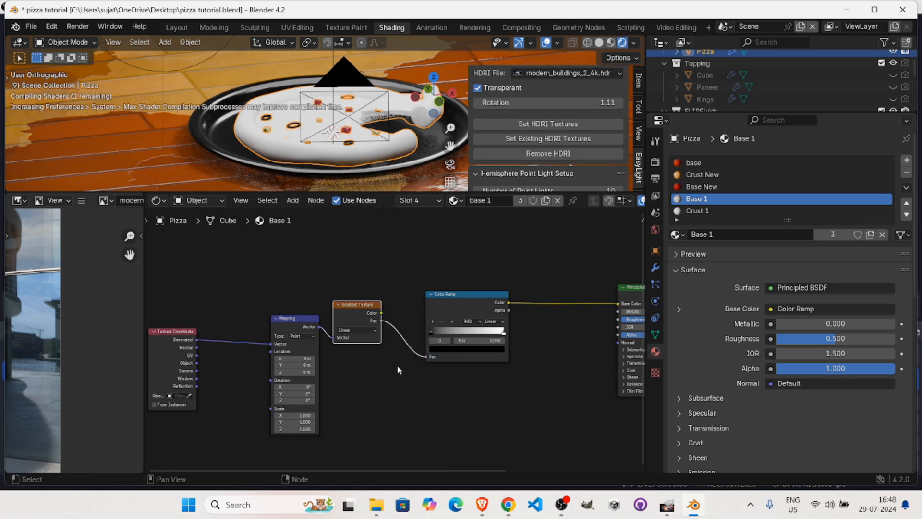
Move the Color Ramp's black stop to about 0.447 and set the Gradient Texture type to Spherical.
{"action": "mouse_move", "coordinate": [347, 97]}
{"action": "middle_mouse_down"}
{"action": "mouse_move", "coordinate": [331, 131]}
{"action": "mouse_move", "coordinate": [331, 103]}
{"action": "middle_mouse_up"}
{"action": "middle_click_drag", "start_coordinate": [351, 388], "coordinate": [402, 362], "text": "ctrl"}
{"action": "mouse_move", "coordinate": [440, 327]}
{"action": "left_mouse_down"}
{"action": "mouse_move", "coordinate": [495, 331]}
{"action": "mouse_move", "coordinate": [458, 327]}
{"action": "mouse_move", "coordinate": [489, 331]}
{"action": "mouse_move", "coordinate": [437, 342]}
{"action": "mouse_move", "coordinate": [478, 338]}
{"action": "left_mouse_up"}
{"action": "left_click", "coordinate": [362, 329]}
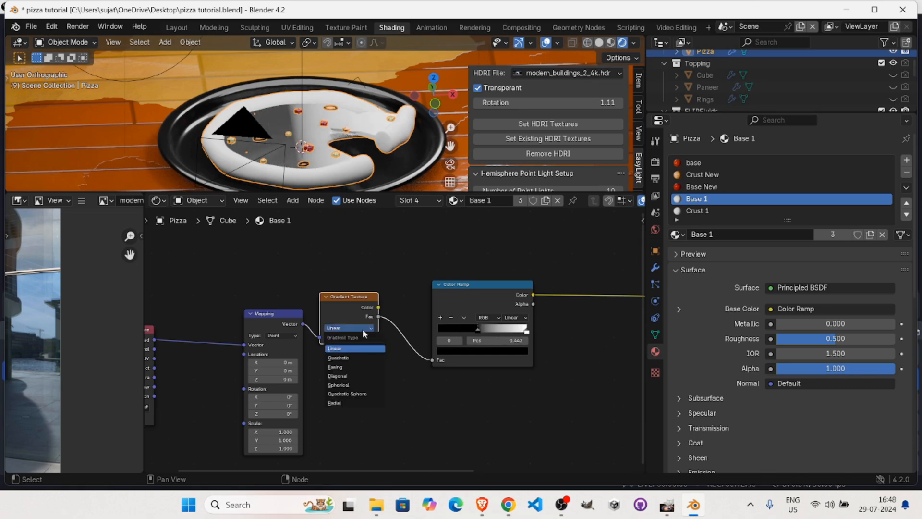
{"action": "left_click", "coordinate": [356, 385]}
{"action": "middle_click_drag", "start_coordinate": [361, 142], "coordinate": [336, 161]}
Connect the Texture Coordinate's Object output to the Mapping Vector, and move the ramp's black stop to about 0.331.
{"action": "middle_click_drag", "start_coordinate": [154, 342], "coordinate": [235, 319]}
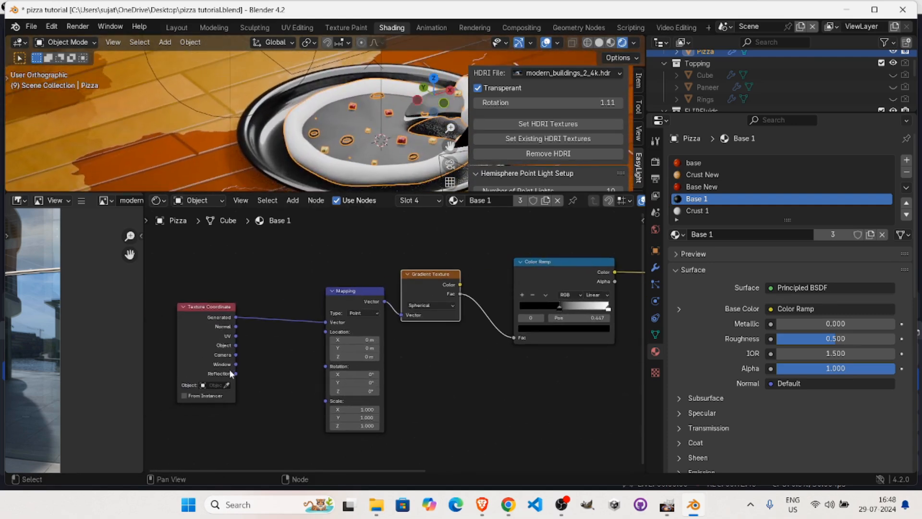
{"action": "left_click_drag", "start_coordinate": [235, 346], "coordinate": [324, 322]}
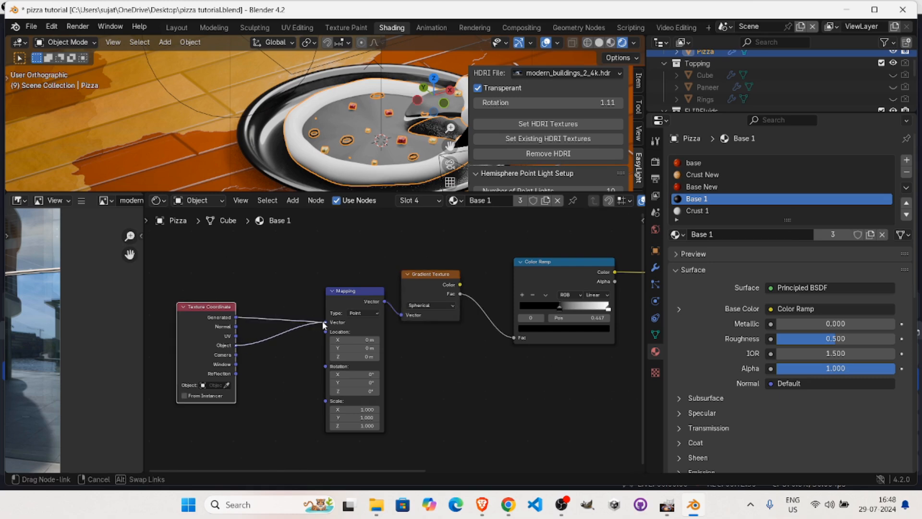
{"action": "left_click_drag", "start_coordinate": [446, 359], "coordinate": [414, 367], "text": "alt"}
{"action": "mouse_move", "coordinate": [506, 322]}
{"action": "left_mouse_down"}
{"action": "mouse_move", "coordinate": [485, 322]}
{"action": "mouse_move", "coordinate": [518, 322]}
{"action": "mouse_move", "coordinate": [473, 322]}
{"action": "mouse_move", "coordinate": [510, 320]}
{"action": "mouse_move", "coordinate": [478, 322]}
{"action": "mouse_move", "coordinate": [512, 317]}
{"action": "mouse_move", "coordinate": [483, 321]}
{"action": "mouse_move", "coordinate": [503, 310]}
{"action": "mouse_move", "coordinate": [494, 310]}
{"action": "left_mouse_up"}
{"action": "middle_click_drag", "start_coordinate": [497, 388], "coordinate": [459, 399]}
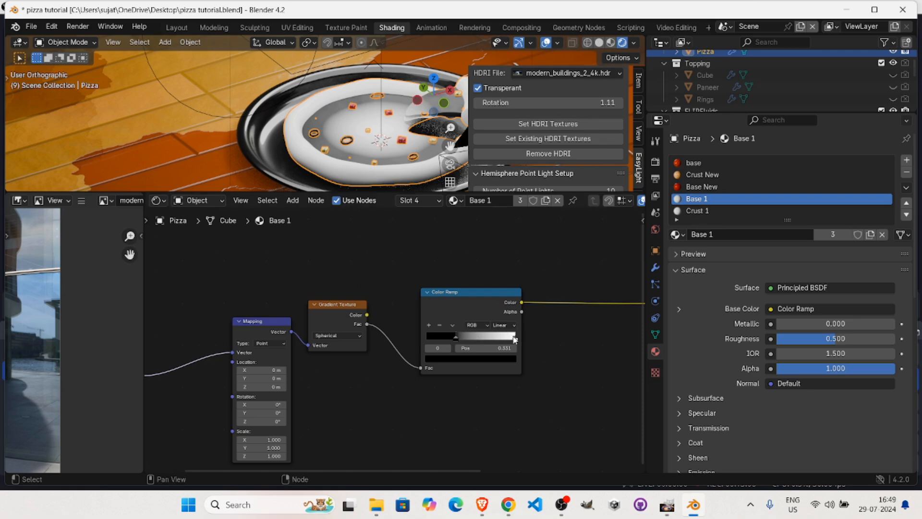
Change the Color Ramp's black stop to a bright yellow.
{"action": "left_click", "coordinate": [452, 358]}
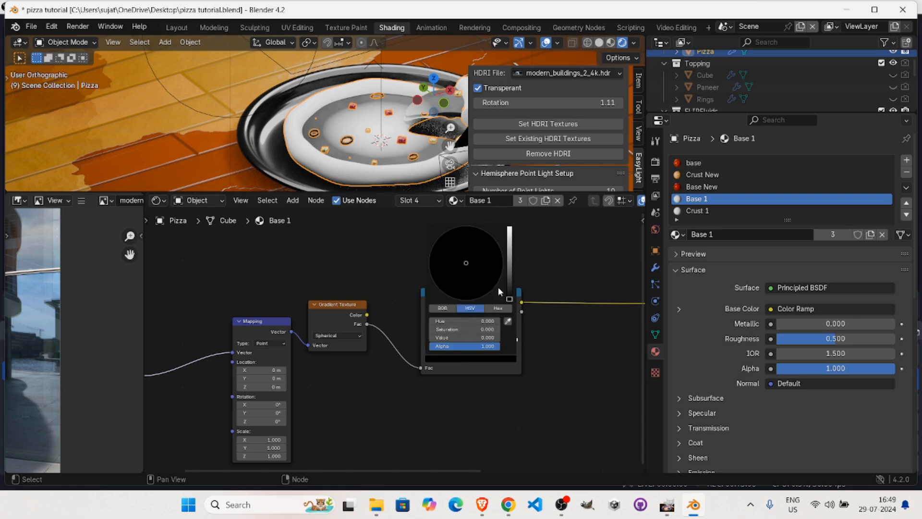
{"action": "mouse_move", "coordinate": [511, 291]}
{"action": "left_mouse_down"}
{"action": "mouse_move", "coordinate": [510, 231]}
{"action": "mouse_move", "coordinate": [509, 260]}
{"action": "mouse_move", "coordinate": [510, 250]}
{"action": "left_mouse_up"}
{"action": "mouse_move", "coordinate": [462, 269]}
{"action": "left_mouse_down"}
{"action": "mouse_move", "coordinate": [436, 285]}
{"action": "mouse_move", "coordinate": [444, 277]}
{"action": "left_mouse_up"}
{"action": "left_click_drag", "start_coordinate": [509, 246], "coordinate": [510, 237]}
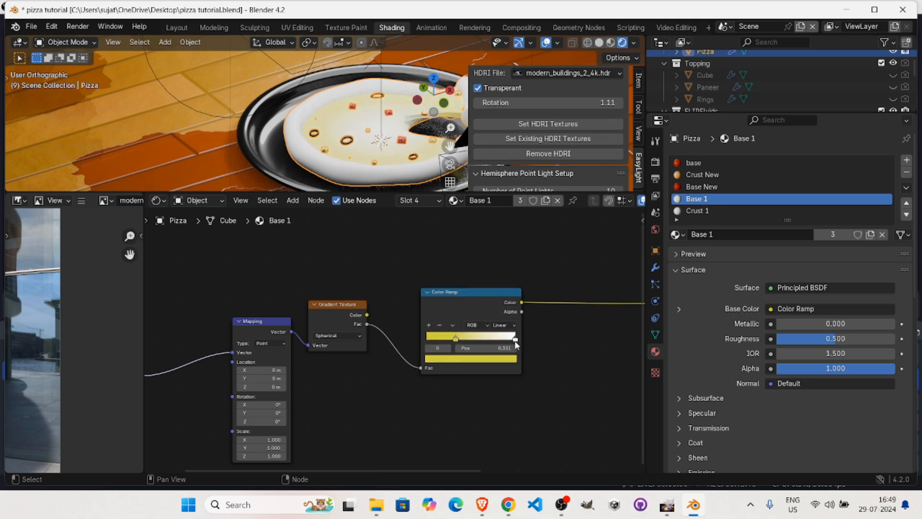
Change the Color Ramp's white stop to a slightly darker pale yellow.
{"action": "left_click", "coordinate": [515, 344]}
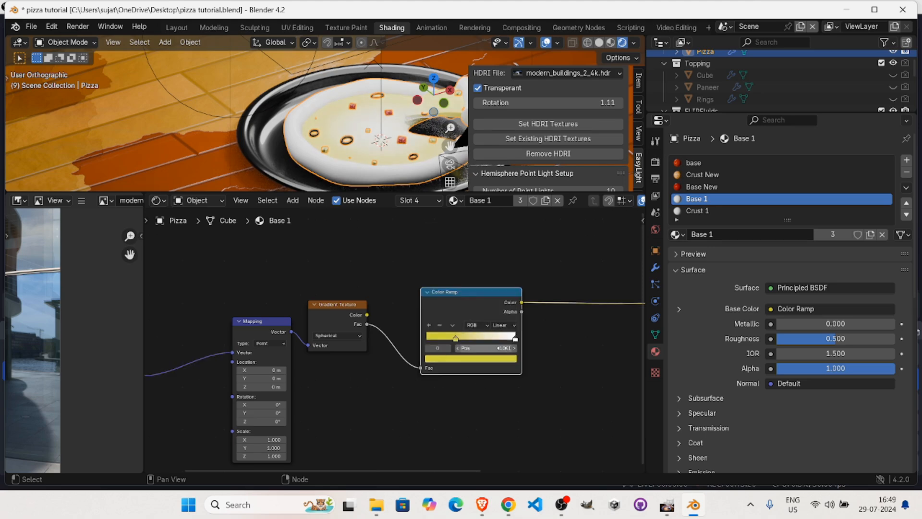
{"action": "left_click", "coordinate": [515, 341]}
{"action": "left_click", "coordinate": [499, 360]}
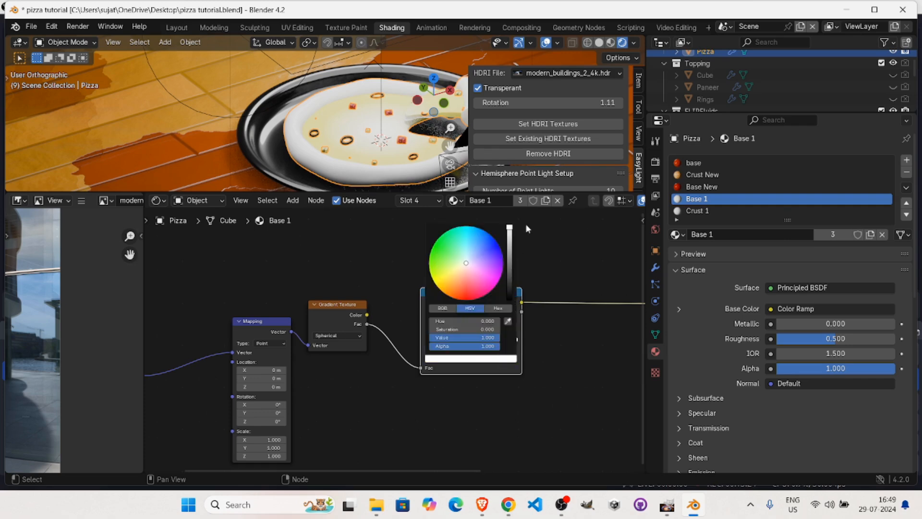
{"action": "mouse_move", "coordinate": [512, 226]}
{"action": "left_mouse_down"}
{"action": "mouse_move", "coordinate": [509, 250]}
{"action": "mouse_move", "coordinate": [509, 235]}
{"action": "left_mouse_up"}
{"action": "left_click_drag", "start_coordinate": [474, 277], "coordinate": [455, 267]}
{"action": "left_click", "coordinate": [532, 365]}
Move the Color Ramp's bright yellow stop to about 0.382 and inspect the pizza base up close.
{"action": "left_click", "coordinate": [457, 337]}
{"action": "left_click_drag", "start_coordinate": [467, 341], "coordinate": [470, 340]}
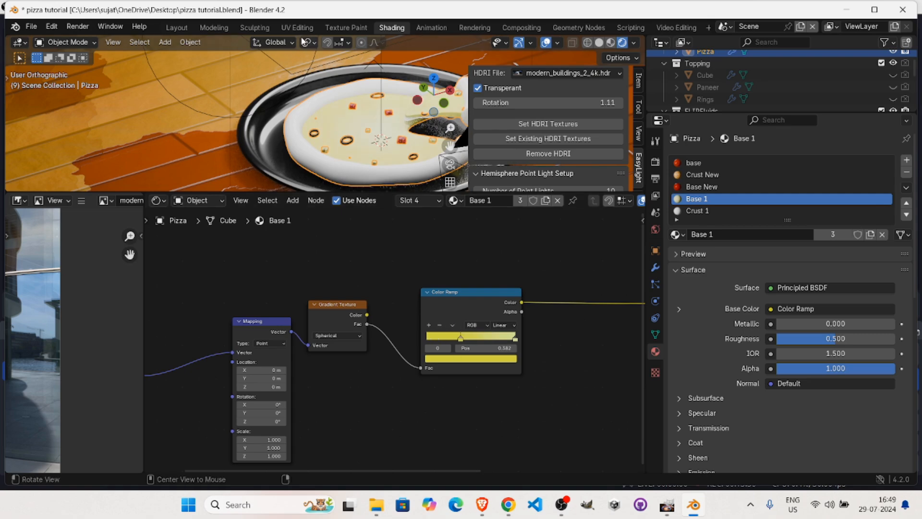
{"action": "middle_click_drag", "start_coordinate": [323, 79], "coordinate": [311, 126]}
{"action": "scroll", "coordinate": [311, 127], "scroll_direction": "up", "scroll_amount": 3}
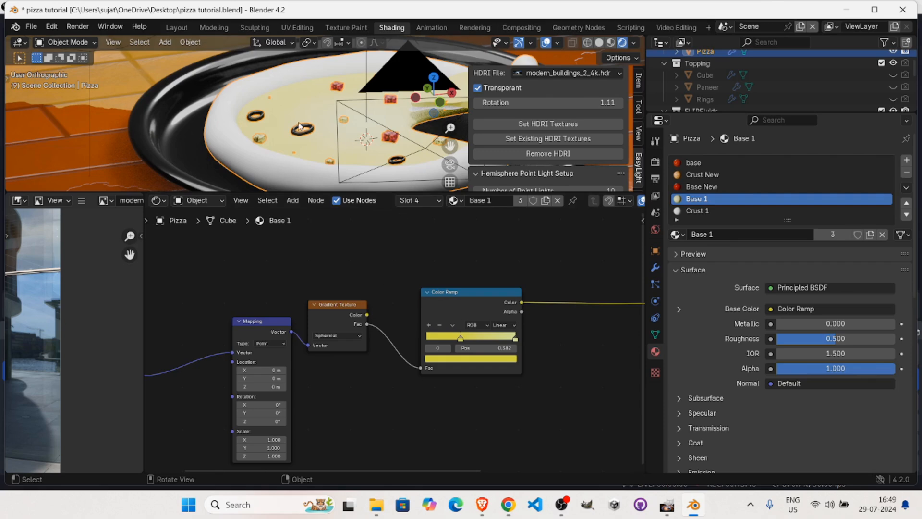
Add a Noise Texture node below the Gradient Texture.
{"action": "scroll", "coordinate": [408, 336], "scroll_direction": "down", "scroll_amount": 3}
{"action": "middle_click_drag", "start_coordinate": [347, 325], "coordinate": [361, 280]}
{"action": "key", "text": "shift+a"}
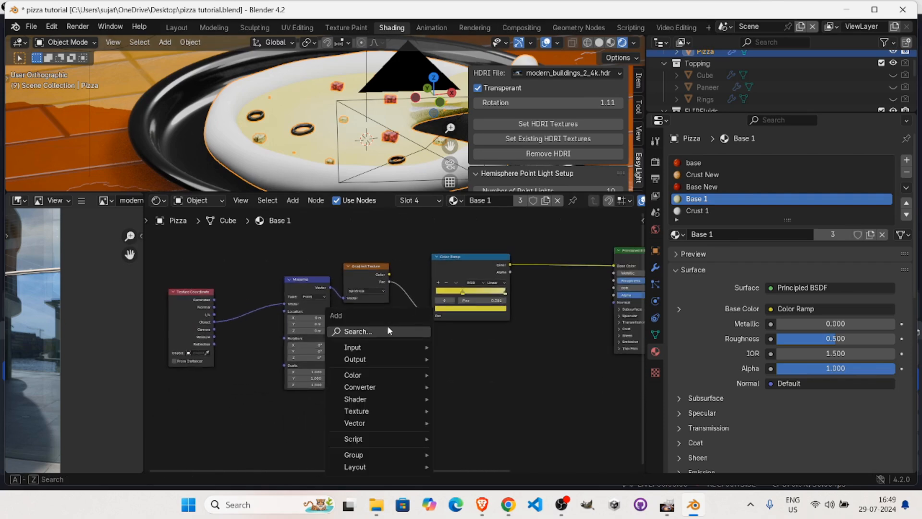
{"action": "left_click", "coordinate": [390, 326]}
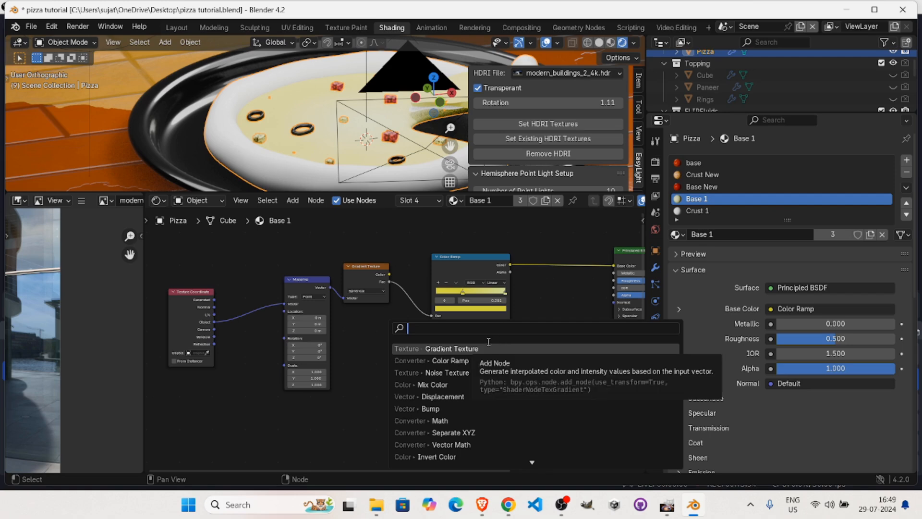
{"action": "type", "text": "noise"}
{"action": "key", "text": "Return"}
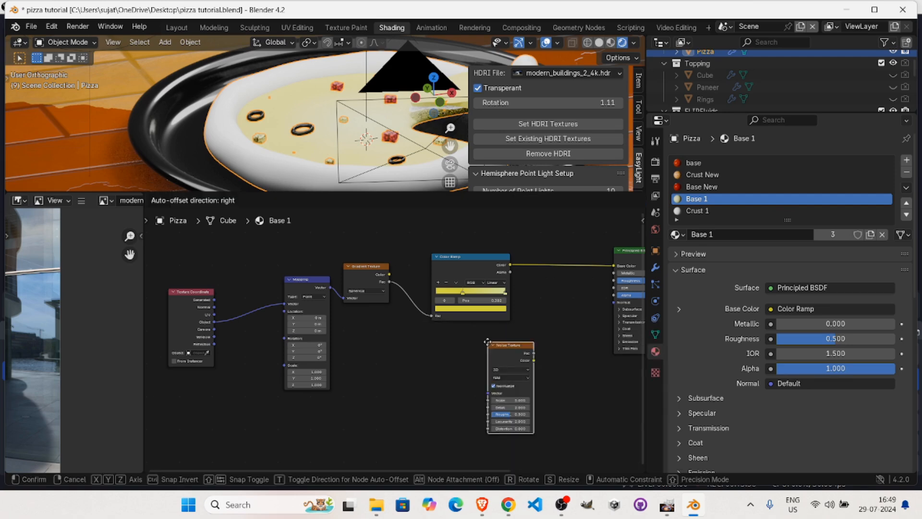
{"action": "left_click", "coordinate": [380, 334]}
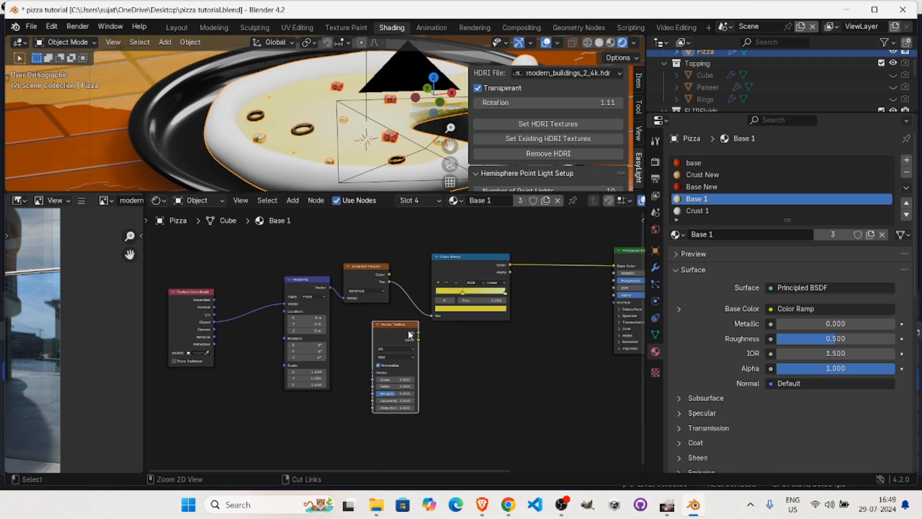
Add Texture Coordinate and Mapping nodes to the Noise Texture, feed the Mapping from the Object output, and arrange the nodes below the gradient chain.
{"action": "key", "text": "ctrl+t"}
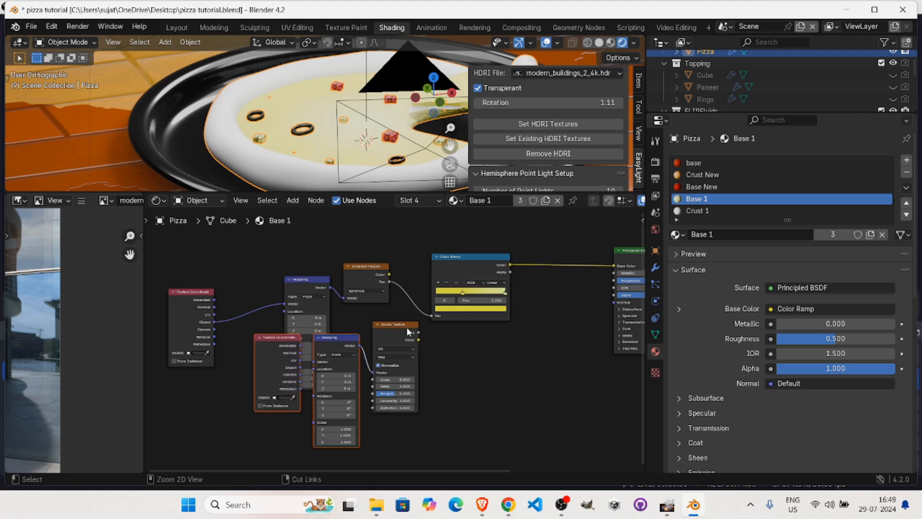
{"action": "left_click_drag", "start_coordinate": [273, 344], "coordinate": [223, 416]}
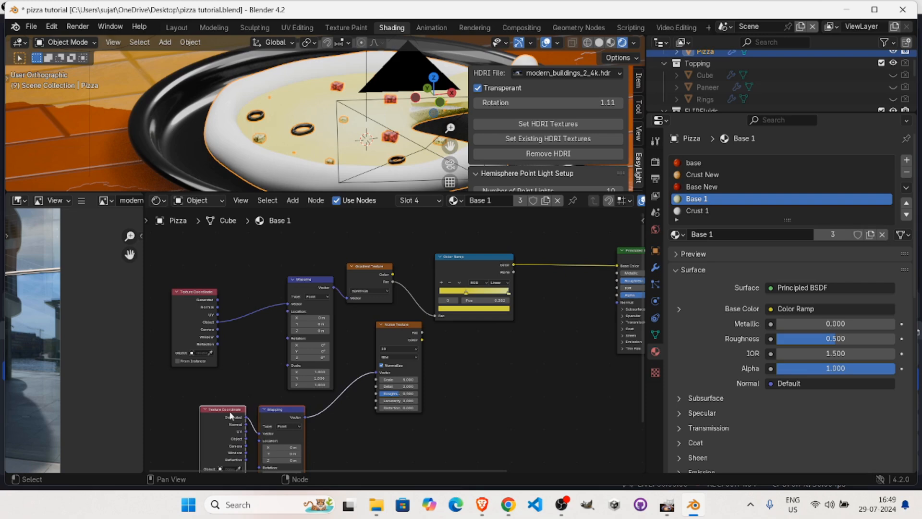
{"action": "middle_click_drag", "start_coordinate": [245, 370], "coordinate": [244, 299]}
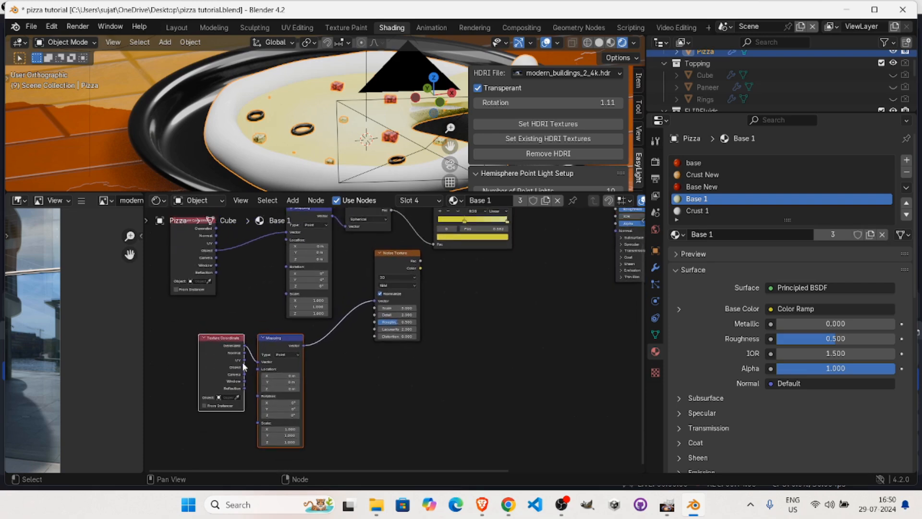
{"action": "left_click_drag", "start_coordinate": [243, 367], "coordinate": [260, 362]}
{"action": "middle_click_drag", "start_coordinate": [438, 263], "coordinate": [438, 338]}
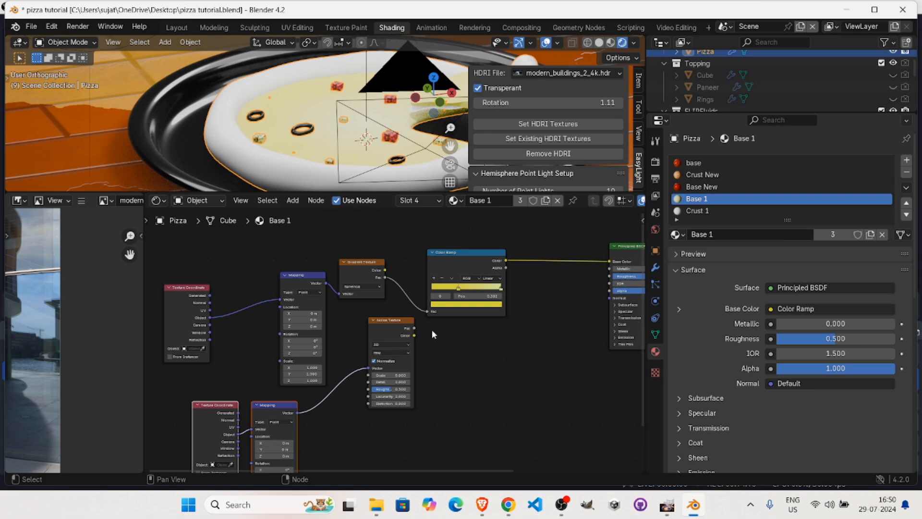
{"action": "left_click_drag", "start_coordinate": [401, 325], "coordinate": [382, 332]}
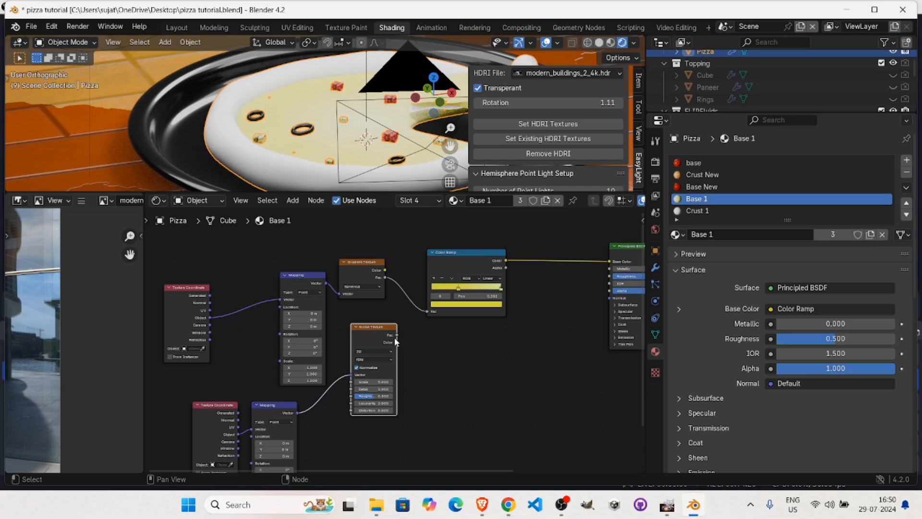
Insert a Math node on the link between the Gradient Texture and the Color Ramp.
{"action": "left_click", "coordinate": [480, 266]}
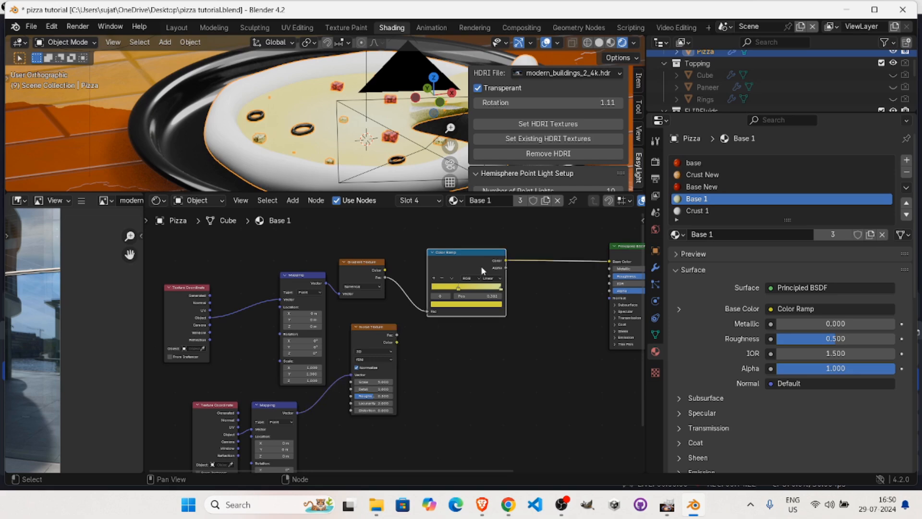
{"action": "key", "text": "shift+a"}
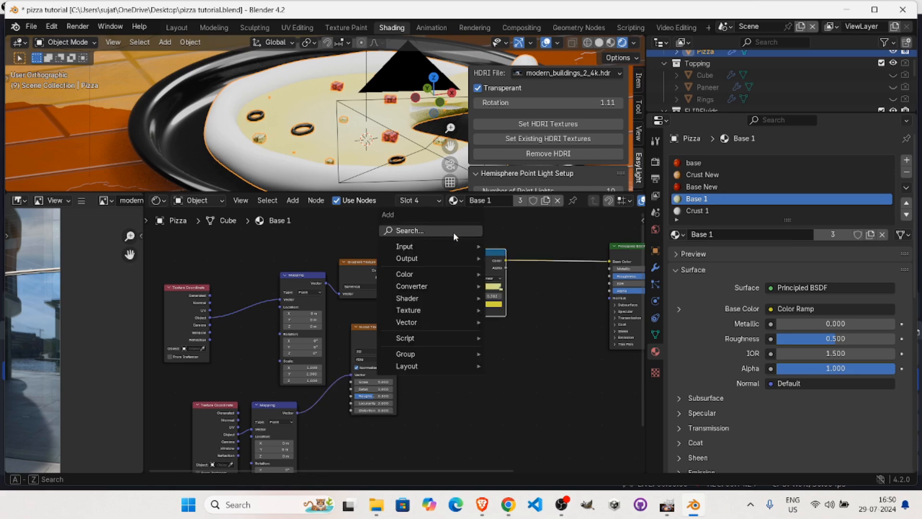
{"action": "left_click", "coordinate": [453, 232]}
{"action": "type", "text": "math"}
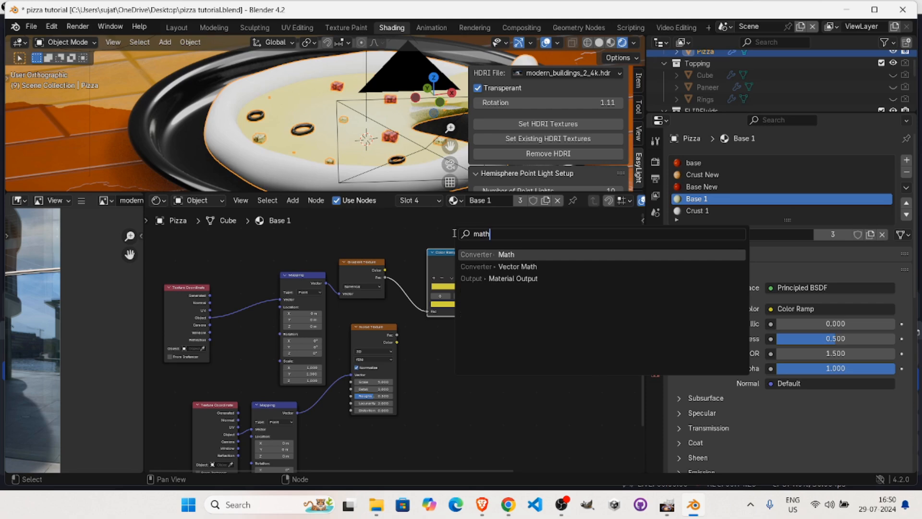
{"action": "key", "text": "Return"}
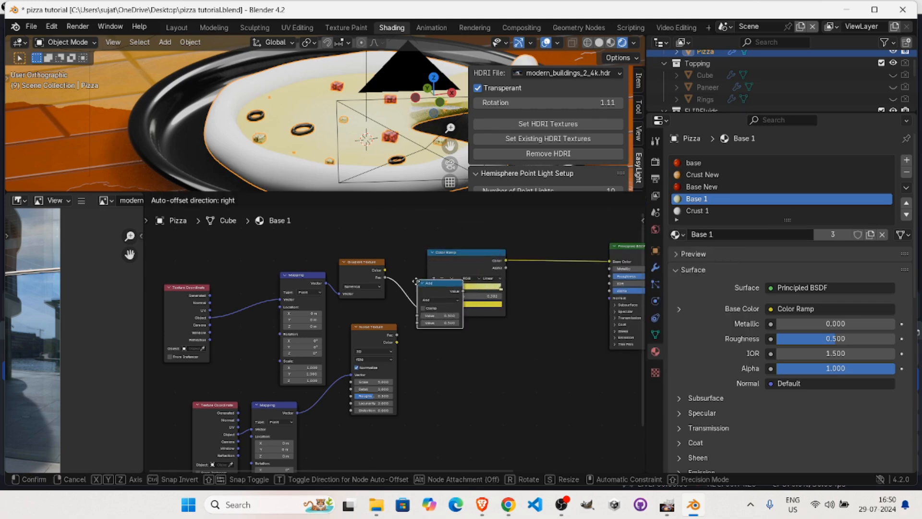
{"action": "left_click", "coordinate": [416, 283]}
Set the Math node to Multiply and feed the Noise Texture's Fac output into its second value.
{"action": "left_click", "coordinate": [452, 303]}
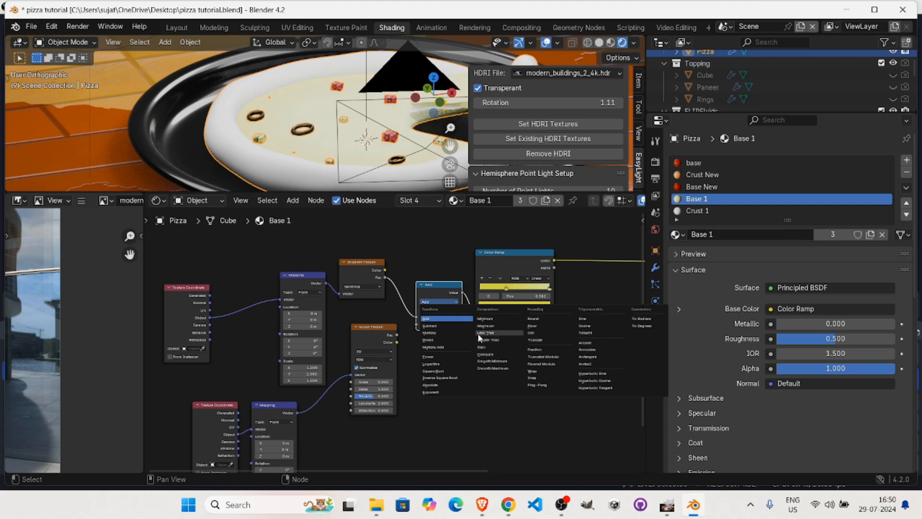
{"action": "left_click", "coordinate": [440, 332]}
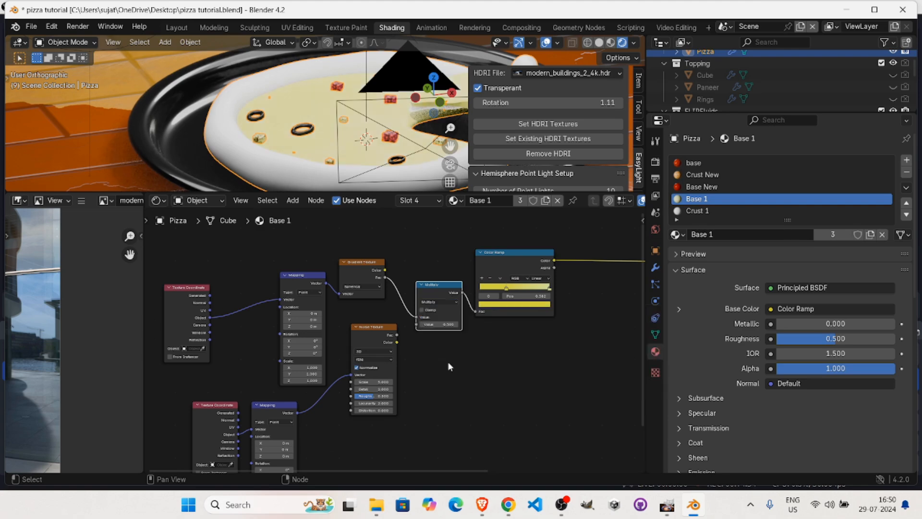
{"action": "left_click_drag", "start_coordinate": [396, 335], "coordinate": [420, 329]}
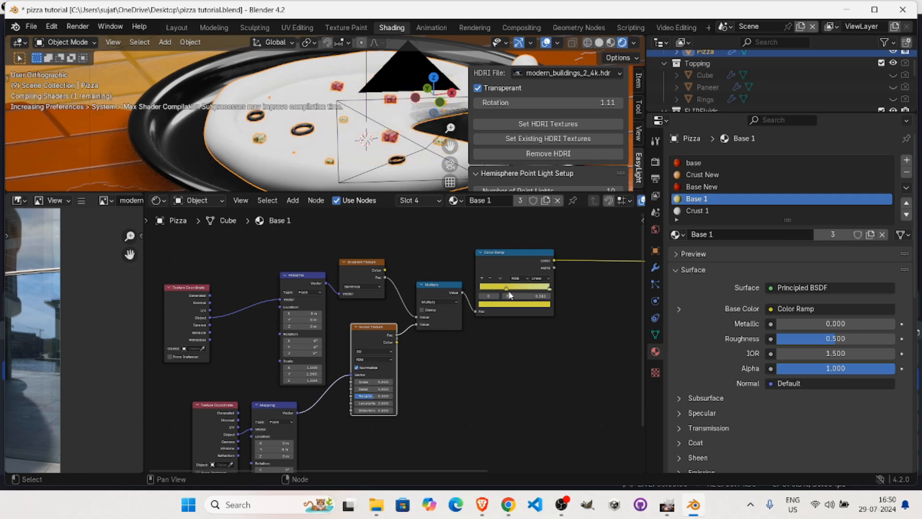
Move the Color Ramp's bright yellow stop to the ramp's start and its pale yellow stop to about 0.480.
{"action": "middle_click_drag", "start_coordinate": [352, 134], "coordinate": [370, 159]}
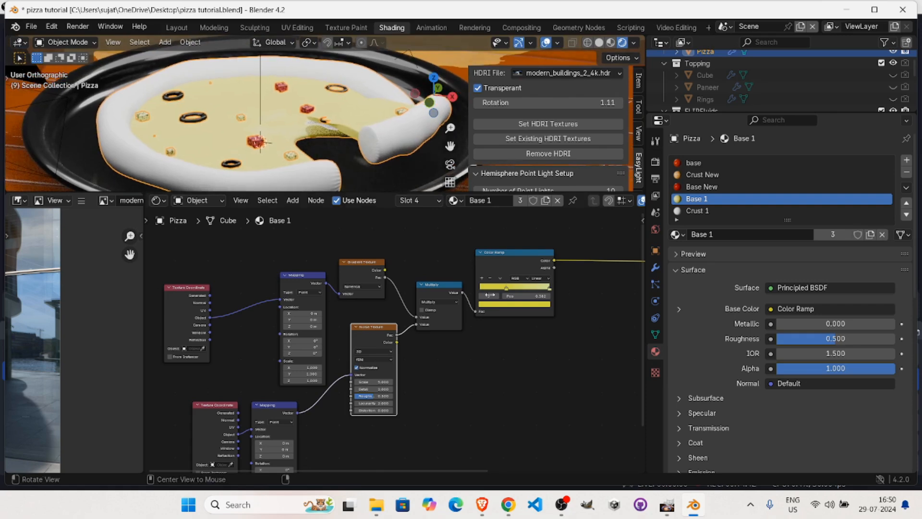
{"action": "left_click_drag", "start_coordinate": [508, 289], "coordinate": [487, 290]}
{"action": "left_click_drag", "start_coordinate": [549, 288], "coordinate": [523, 288]}
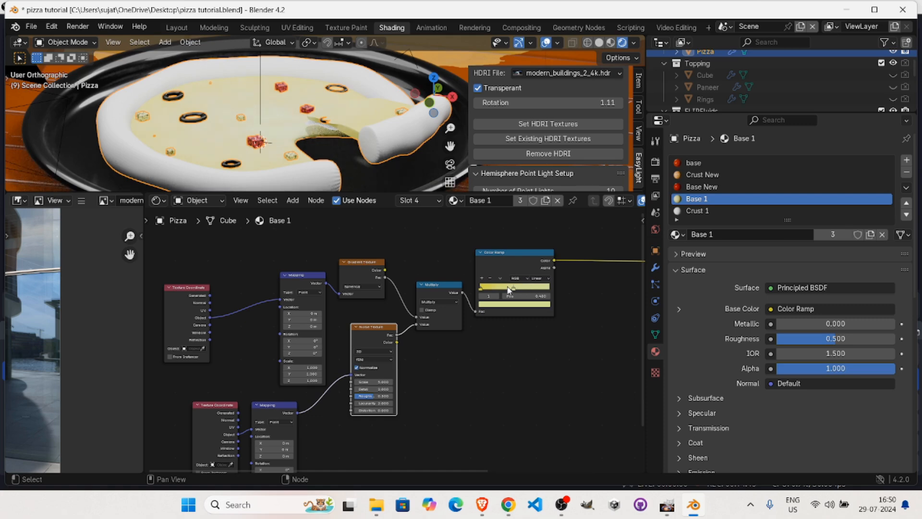
Recolour the Color Ramp's pale yellow stop to a full-brightness saturated red.
{"action": "left_click", "coordinate": [506, 305]}
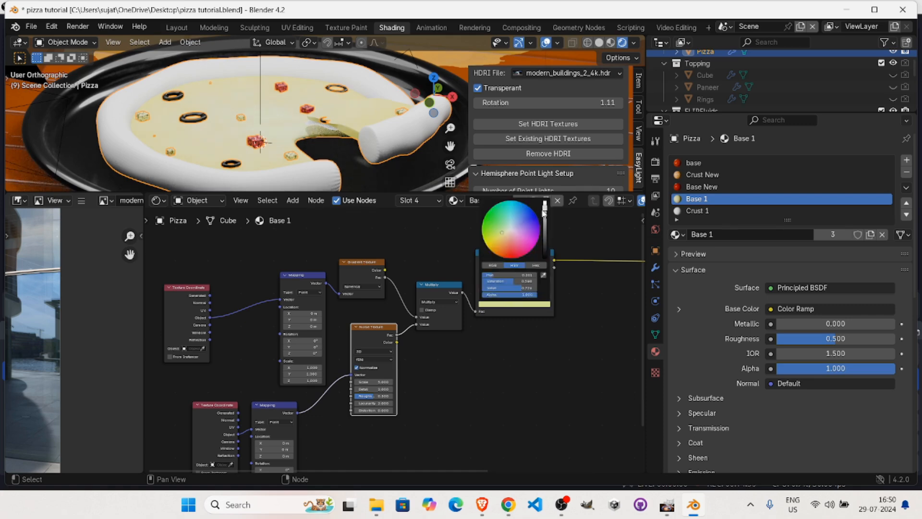
{"action": "left_click_drag", "start_coordinate": [544, 211], "coordinate": [545, 200]}
{"action": "left_click_drag", "start_coordinate": [502, 232], "coordinate": [511, 253]}
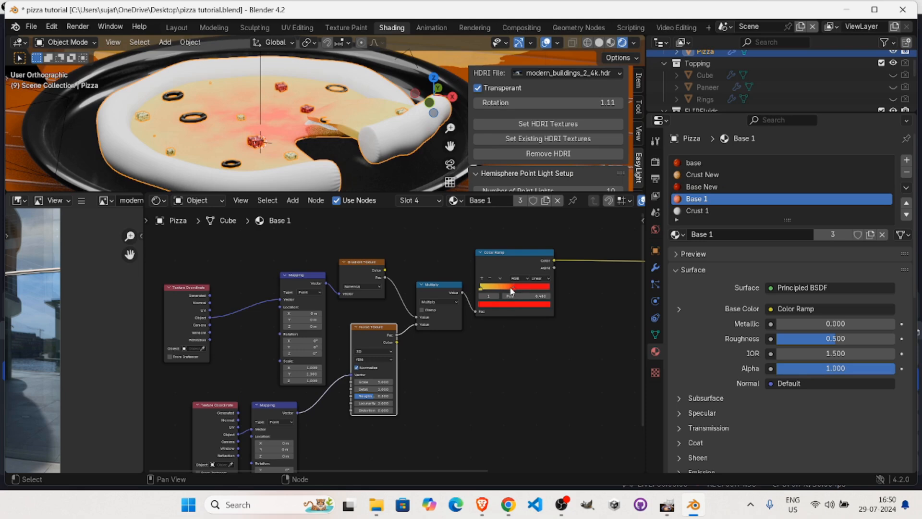
Make room before the Color Ramp node, shift its red stop, and add a stop between the yellow and red ones.
{"action": "left_click_drag", "start_coordinate": [519, 294], "coordinate": [549, 282]}
{"action": "left_click_drag", "start_coordinate": [563, 282], "coordinate": [568, 286]}
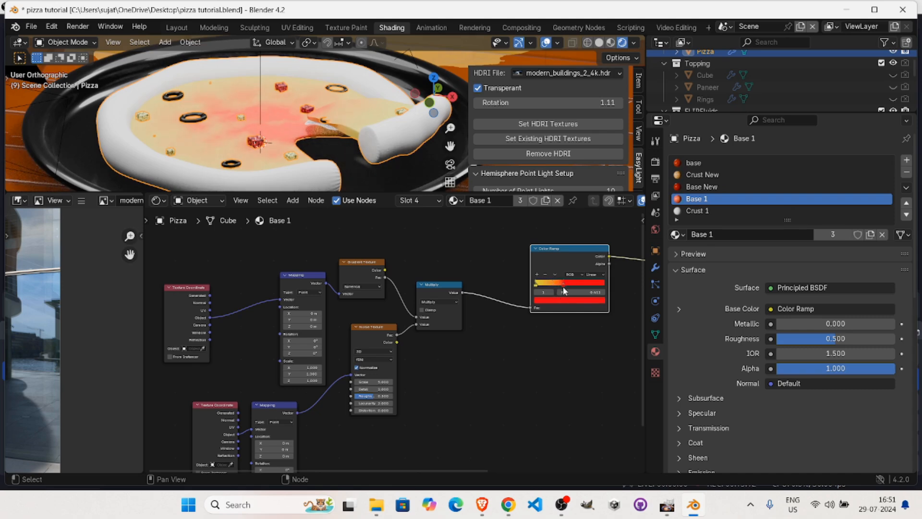
{"action": "left_click", "coordinate": [538, 275]}
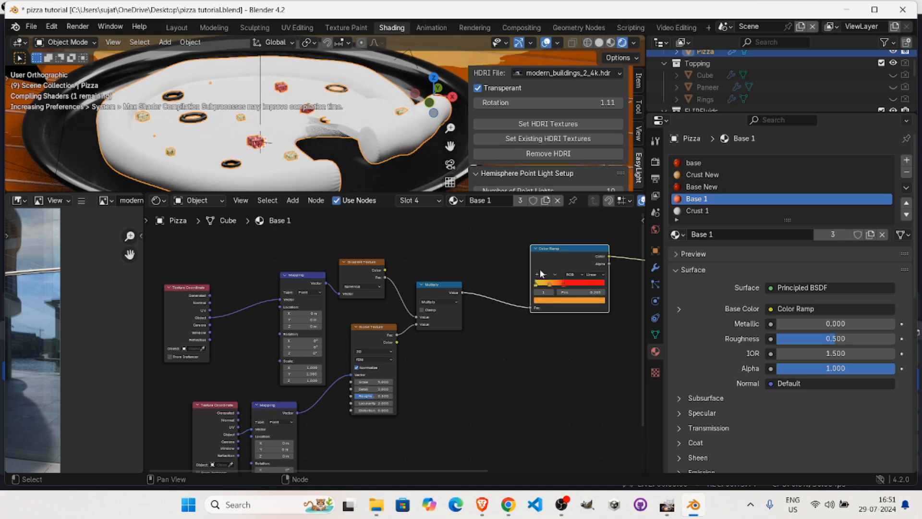
Recolour the new middle stop dark red and space the Color Ramp's stops so yellow leads through dark red to bright red.
{"action": "left_click", "coordinate": [563, 303]}
{"action": "left_click", "coordinate": [565, 303]}
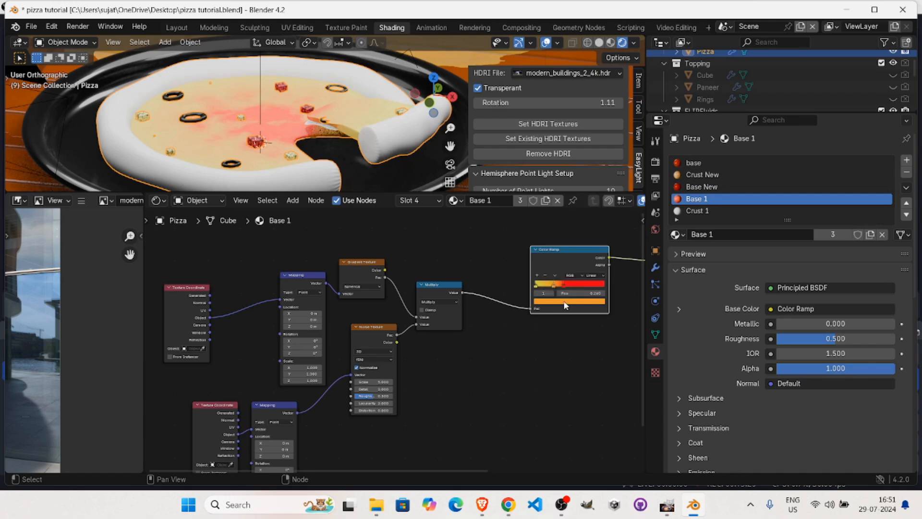
{"action": "left_click", "coordinate": [566, 302]}
{"action": "left_click_drag", "start_coordinate": [567, 248], "coordinate": [566, 259]}
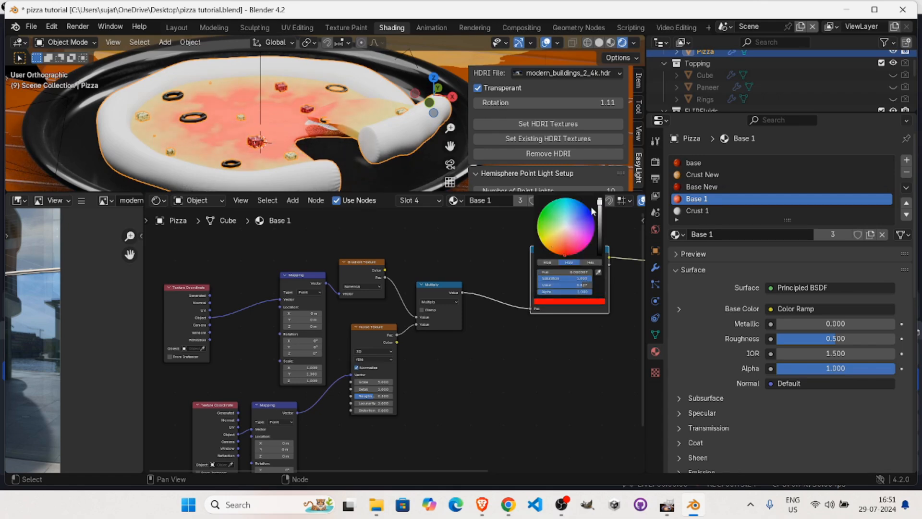
{"action": "left_click_drag", "start_coordinate": [600, 202], "coordinate": [599, 229]}
{"action": "left_click", "coordinate": [613, 297]}
{"action": "mouse_move", "coordinate": [566, 285]}
{"action": "left_mouse_down"}
{"action": "mouse_move", "coordinate": [586, 285]}
{"action": "mouse_move", "coordinate": [539, 288]}
{"action": "mouse_move", "coordinate": [549, 286]}
{"action": "left_mouse_up"}
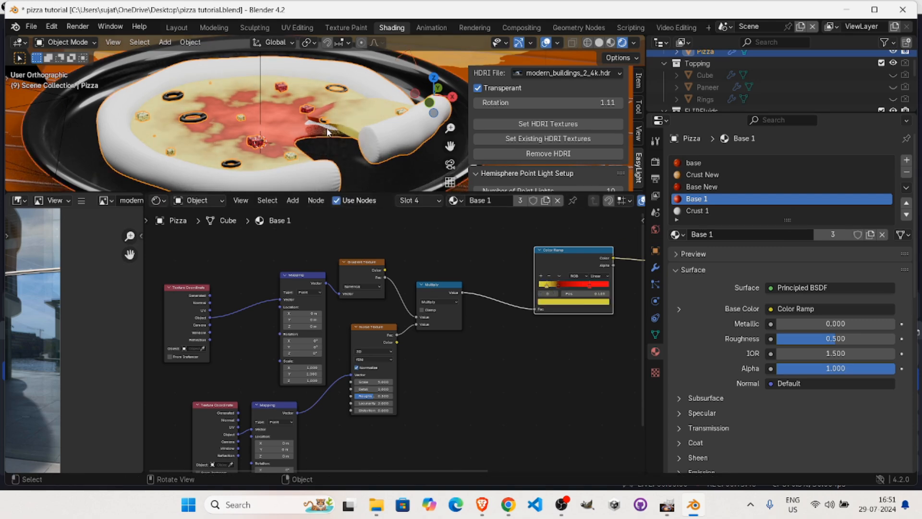
{"action": "left_click", "coordinate": [507, 358]}
Duplicate the Multiply node, insert the copy before the Color Ramp, and set its value to about 1.4.
{"action": "left_click", "coordinate": [433, 286]}
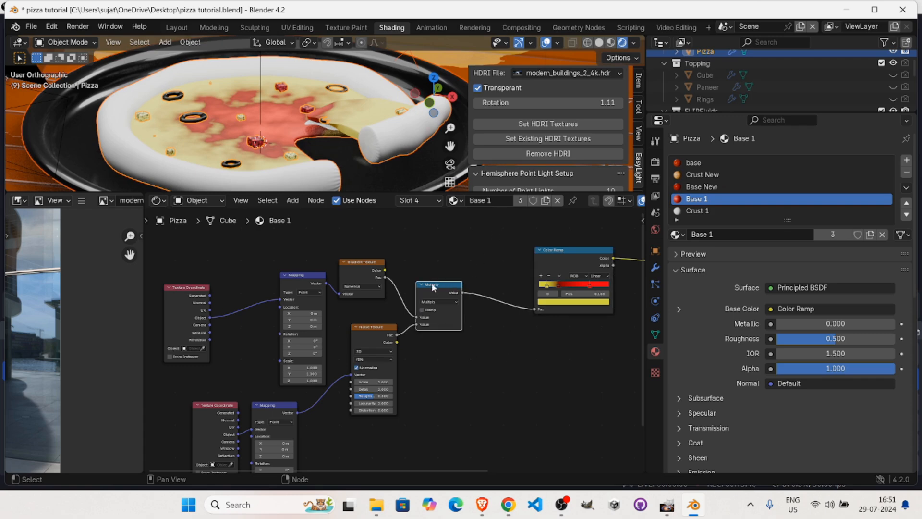
{"action": "key", "text": "shift+d"}
{"action": "left_click", "coordinate": [490, 293]}
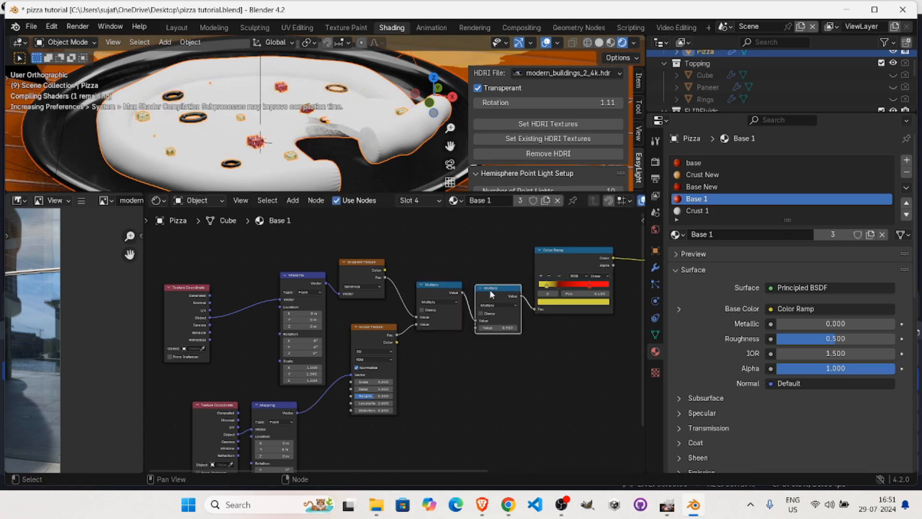
{"action": "left_click", "coordinate": [508, 328]}
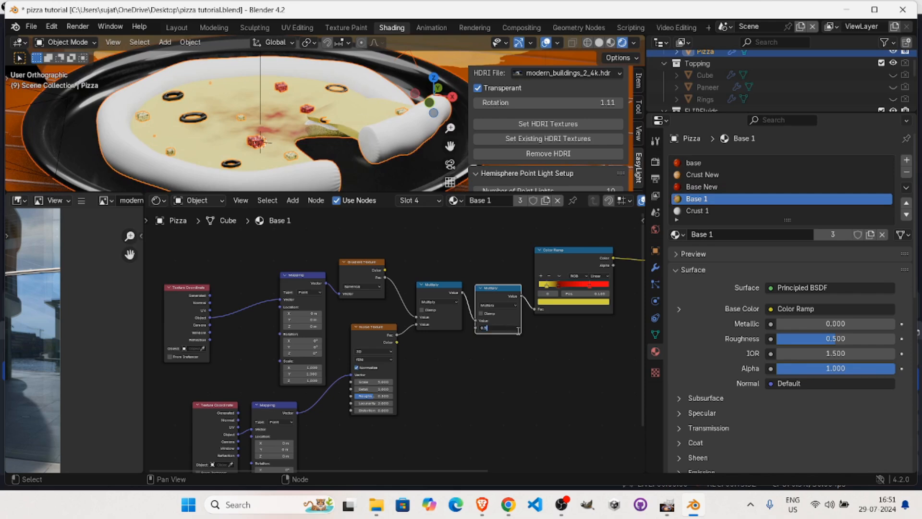
{"action": "key", "text": "Return"}
{"action": "left_click_drag", "start_coordinate": [499, 328], "coordinate": [493, 328]}
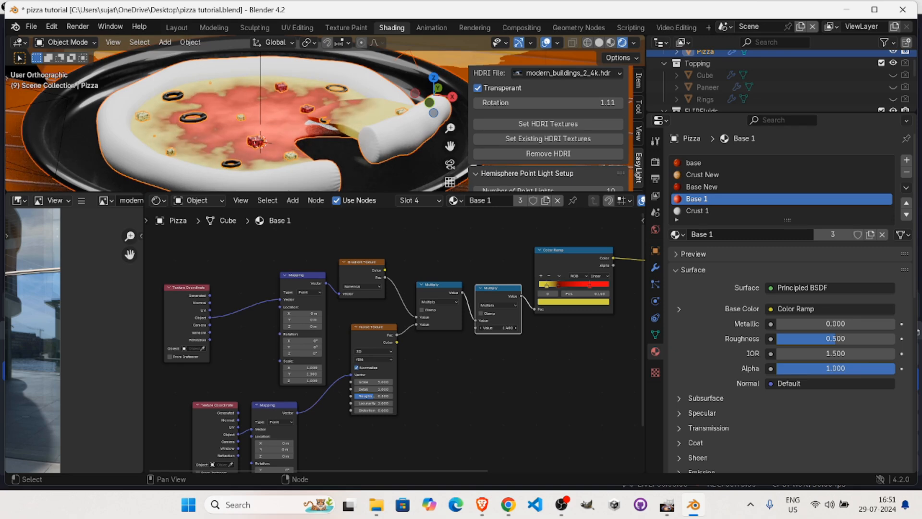
Connect the Color Ramp's Color output to the Principled BSDF's Roughness and check the pizza from another angle.
{"action": "middle_click_drag", "start_coordinate": [612, 366], "coordinate": [608, 375]}
{"action": "left_click_drag", "start_coordinate": [608, 375], "coordinate": [453, 400], "text": "alt"}
{"action": "left_click_drag", "start_coordinate": [308, 149], "coordinate": [346, 238], "text": "alt"}
{"action": "left_click_drag", "start_coordinate": [455, 294], "coordinate": [499, 310]}
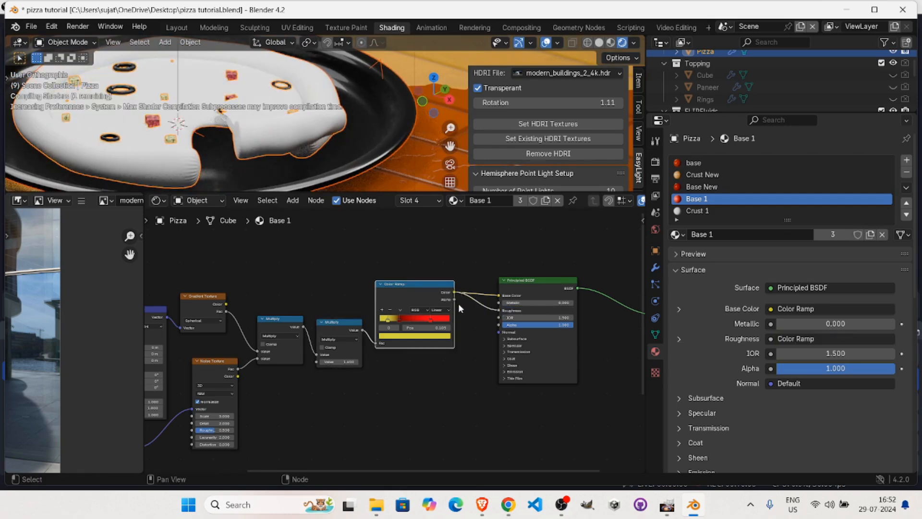
{"action": "middle_click_drag", "start_coordinate": [264, 151], "coordinate": [298, 135]}
Add a darker brownish-yellow stop after the Color Ramp's yellow stop and move the yellow stop to 0.000.
{"action": "left_click_drag", "start_coordinate": [387, 321], "coordinate": [378, 331]}
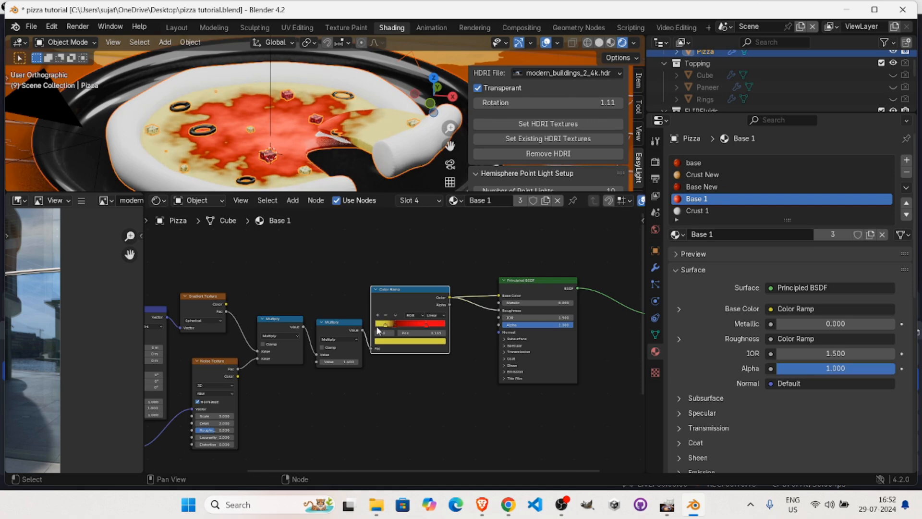
{"action": "middle_click_drag", "start_coordinate": [384, 308], "coordinate": [433, 293]}
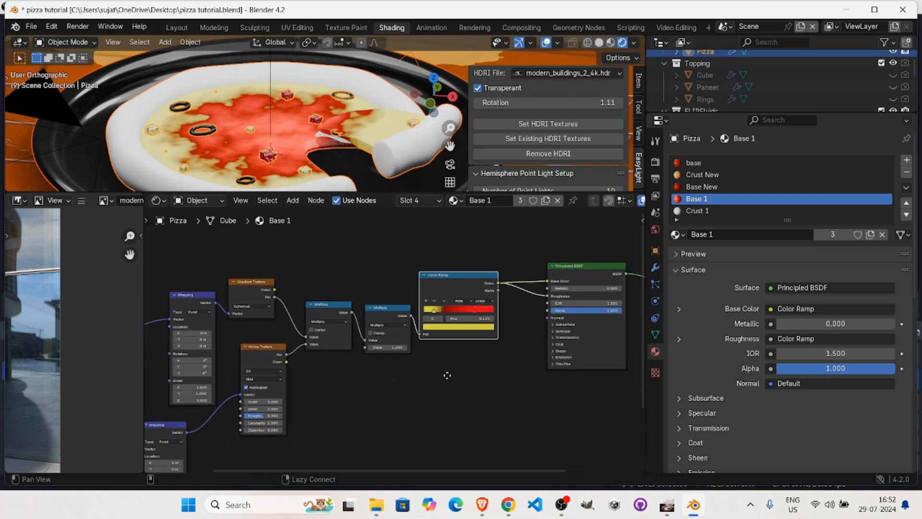
{"action": "left_click", "coordinate": [434, 312]}
{"action": "mouse_move", "coordinate": [438, 314]}
{"action": "left_mouse_down"}
{"action": "mouse_move", "coordinate": [429, 315]}
{"action": "mouse_move", "coordinate": [437, 314]}
{"action": "left_mouse_up"}
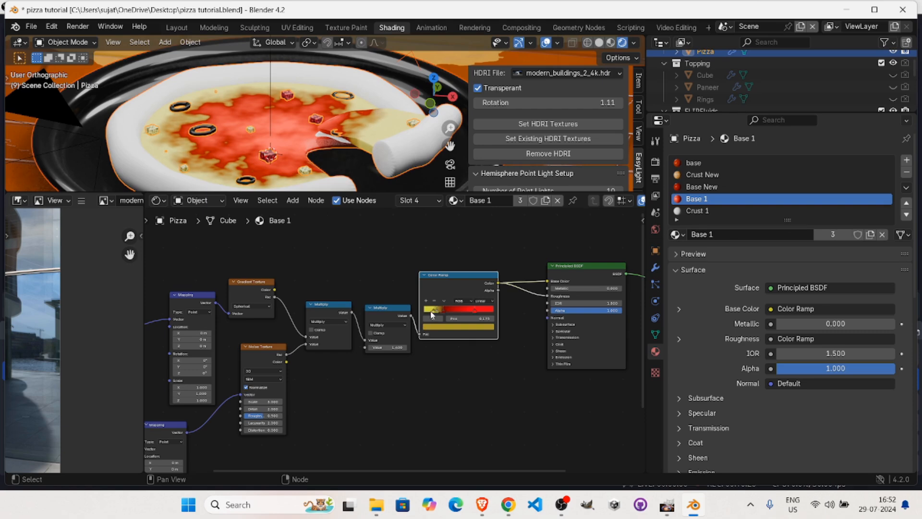
{"action": "left_click", "coordinate": [430, 311]}
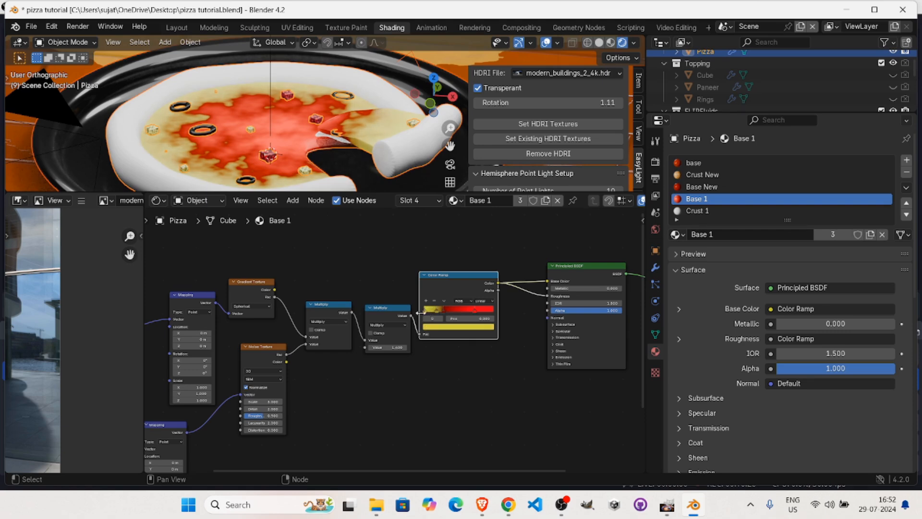
Increase the Noise Texture's scale for a finer pattern and set its detail to 0.
{"action": "middle_click_drag", "start_coordinate": [286, 125], "coordinate": [278, 148]}
{"action": "middle_click_drag", "start_coordinate": [379, 357], "coordinate": [428, 347]}
{"action": "left_click_drag", "start_coordinate": [313, 390], "coordinate": [378, 391]}
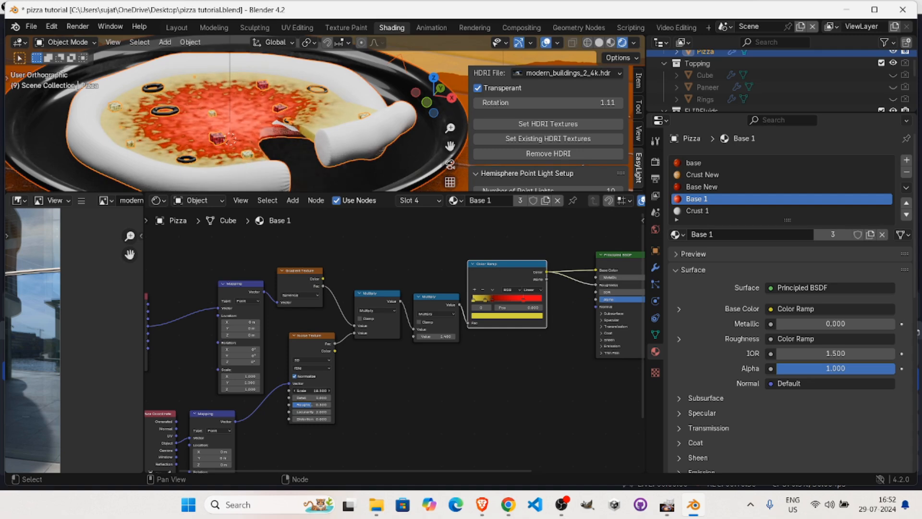
{"action": "left_click_drag", "start_coordinate": [304, 419], "coordinate": [309, 397]}
{"action": "type", "text": "0"}
{"action": "key", "text": "Return"}
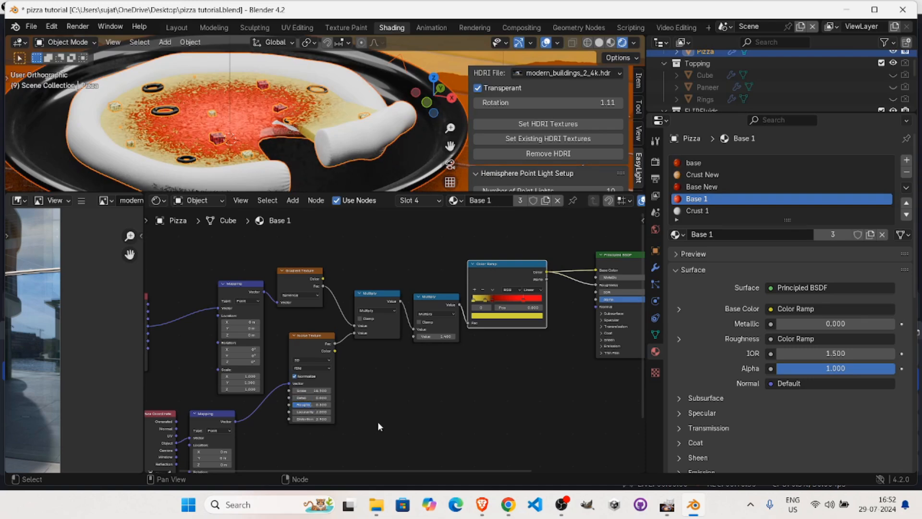
Set the Noise Texture's distortion to 0.1 and inspect the pattern on the pizza base.
{"action": "left_click", "coordinate": [306, 418]}
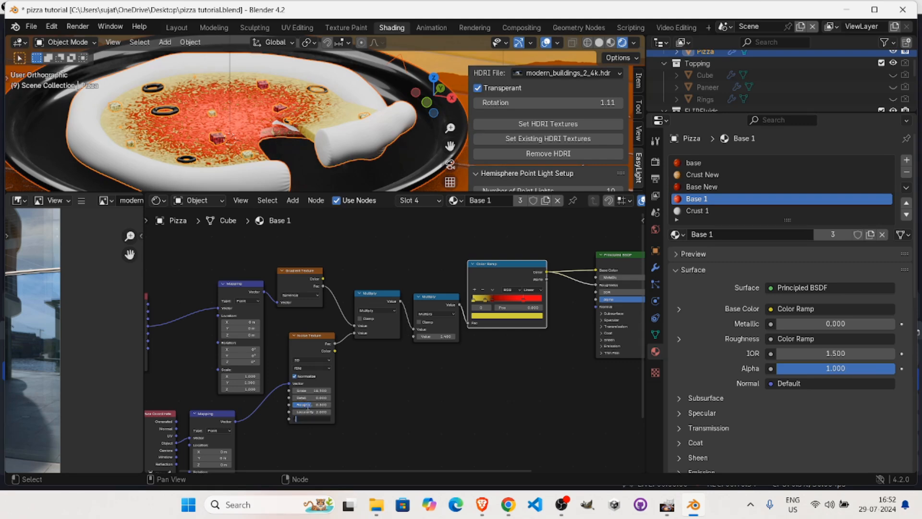
{"action": "type", "text": ".1"}
{"action": "key", "text": "Return"}
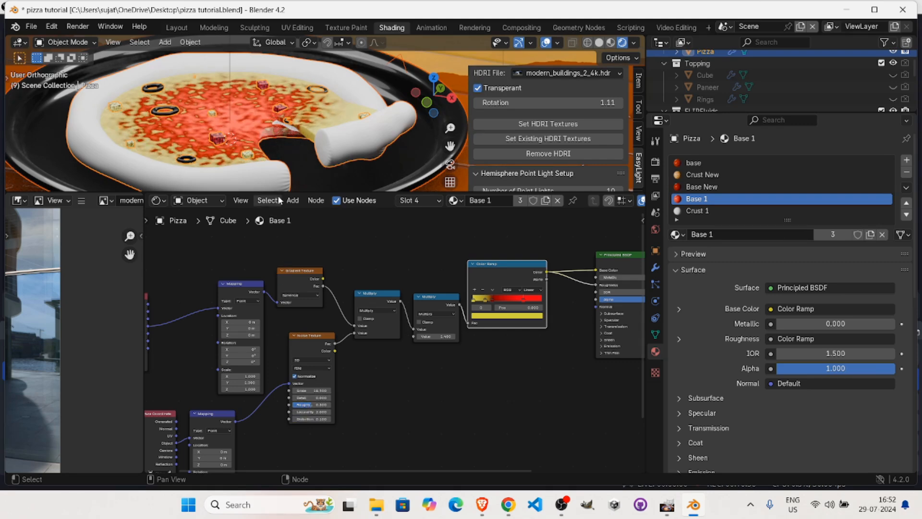
{"action": "middle_click_drag", "start_coordinate": [249, 163], "coordinate": [266, 143]}
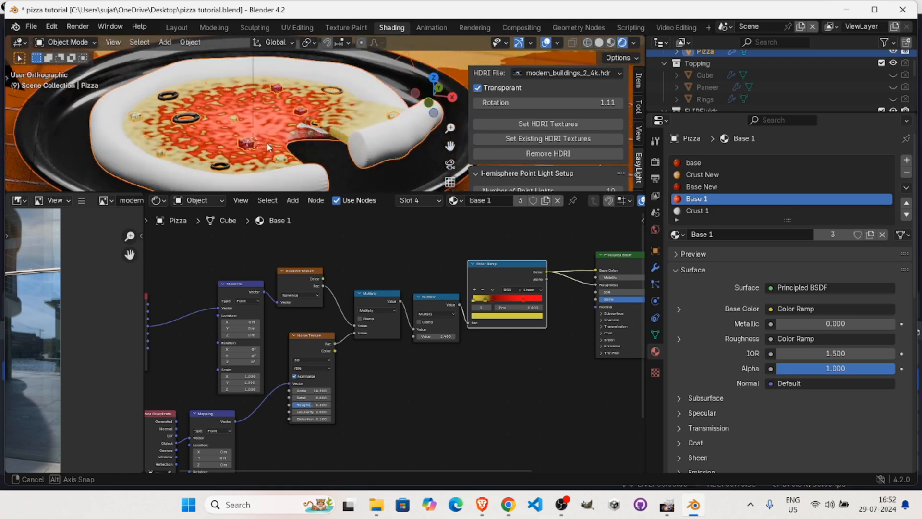
Add a Bump node that takes the Color Ramp's Color output as Height and drives the Principled BSDF's Normal input.
{"action": "scroll", "coordinate": [402, 361], "scroll_direction": "right", "scroll_amount": 5}
{"action": "key", "text": "shift+a"}
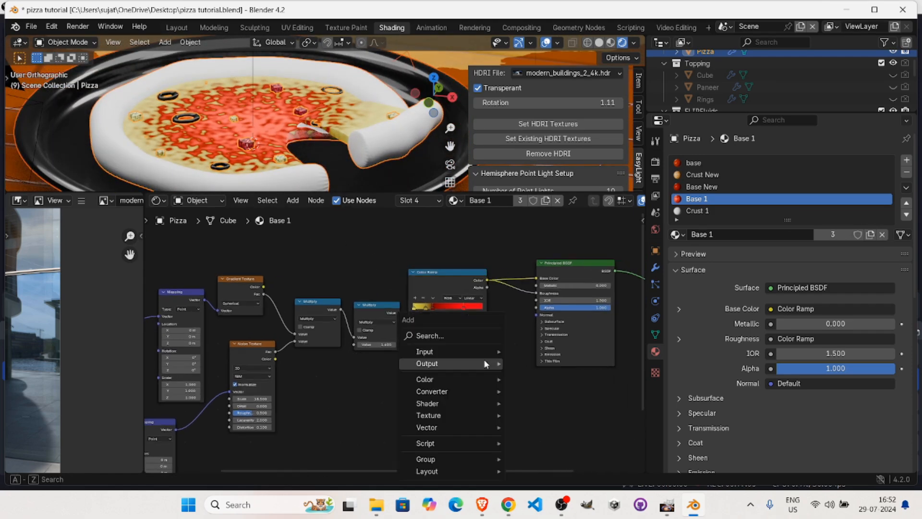
{"action": "left_click", "coordinate": [454, 337]}
{"action": "type", "text": "mu"}
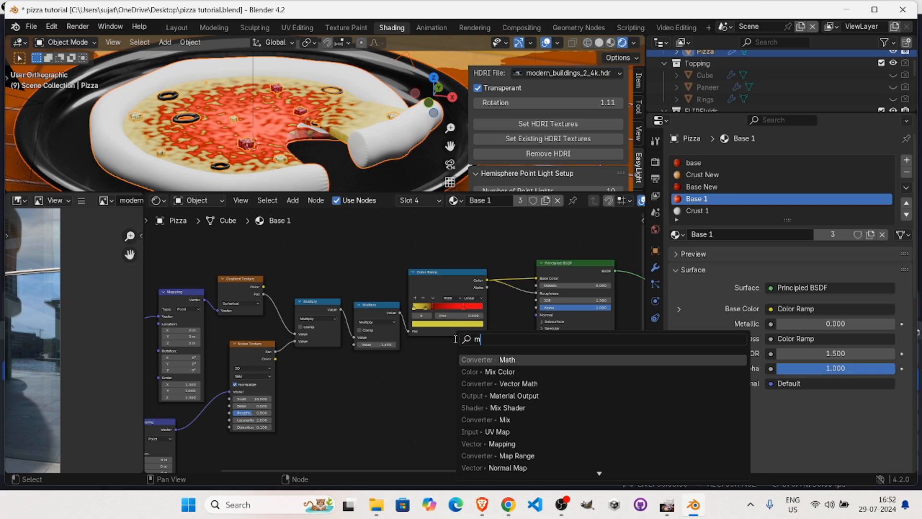
{"action": "key", "text": "BackSpace"}
{"action": "key", "text": "BackSpace"}
{"action": "type", "text": "bu"}
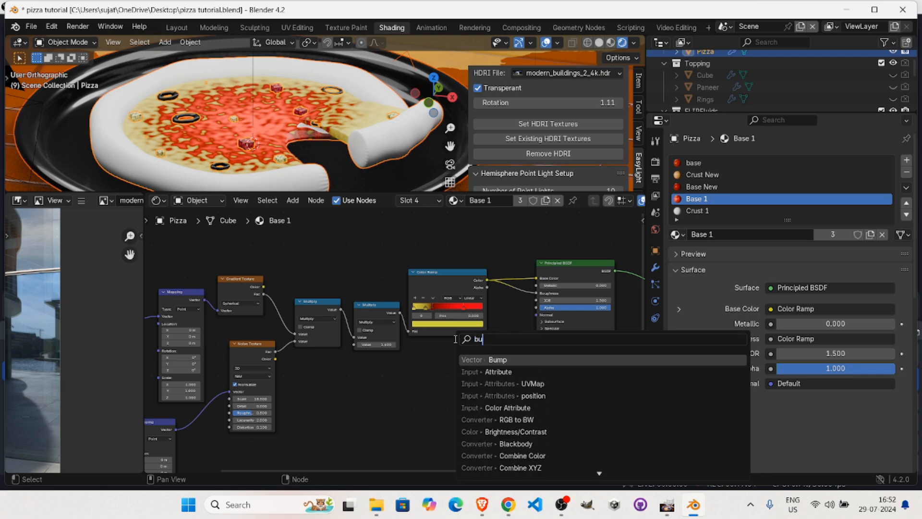
{"action": "key", "text": "Return"}
{"action": "left_click", "coordinate": [456, 343]}
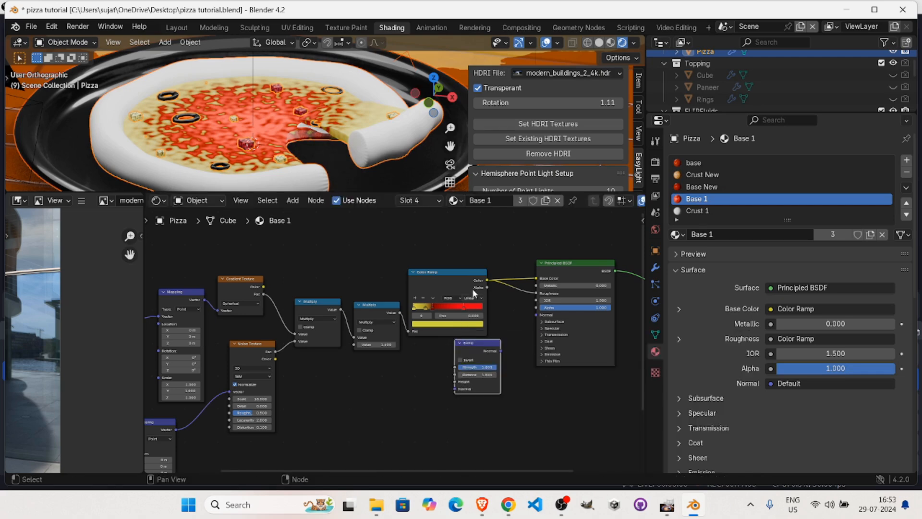
{"action": "left_click_drag", "start_coordinate": [486, 280], "coordinate": [455, 381]}
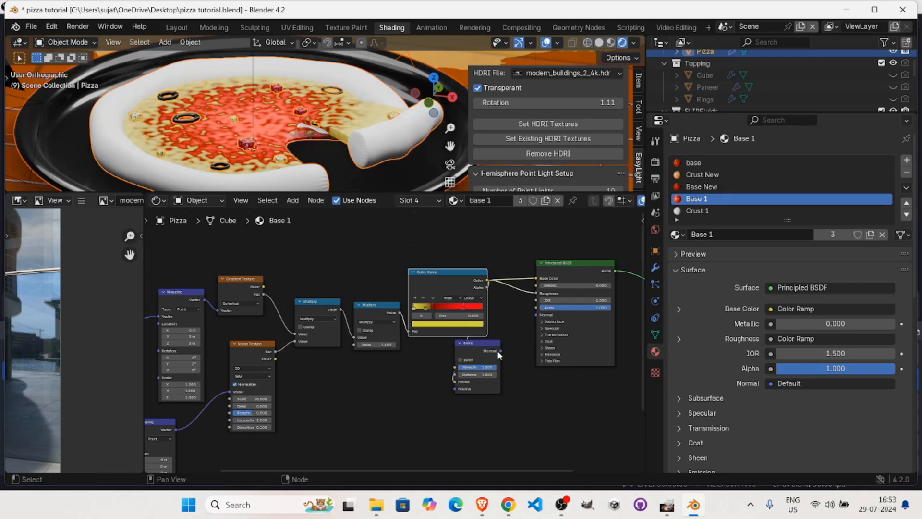
{"action": "left_click_drag", "start_coordinate": [479, 350], "coordinate": [537, 315]}
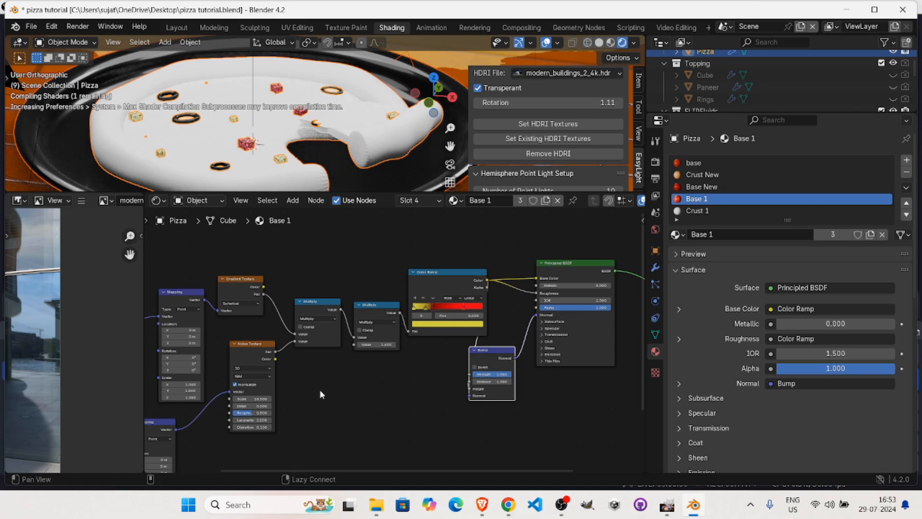
Select the two Multiply nodes and move them up in line with the Gradient Texture and Color Ramp.
{"action": "middle_click_drag", "start_coordinate": [317, 393], "coordinate": [437, 350]}
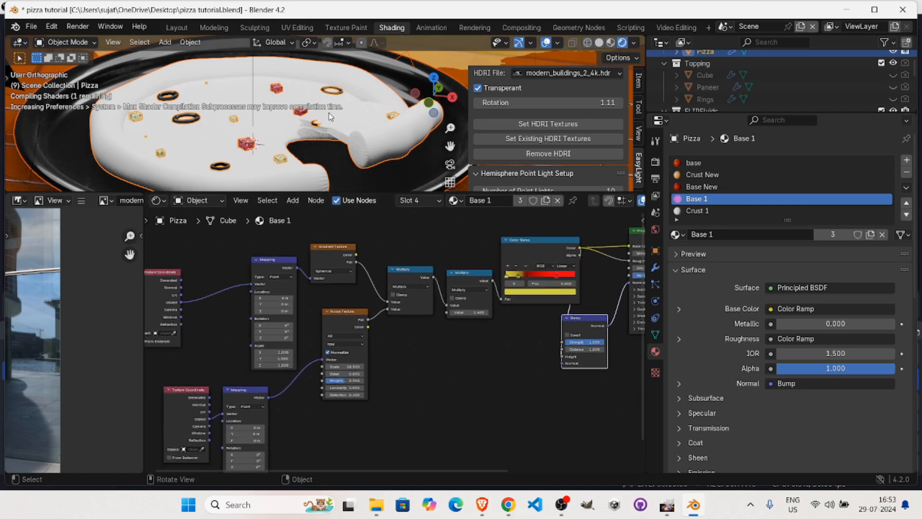
{"action": "left_click_drag", "start_coordinate": [389, 225], "coordinate": [457, 321]}
{"action": "key", "text": "g"}
{"action": "left_click", "coordinate": [454, 270]}
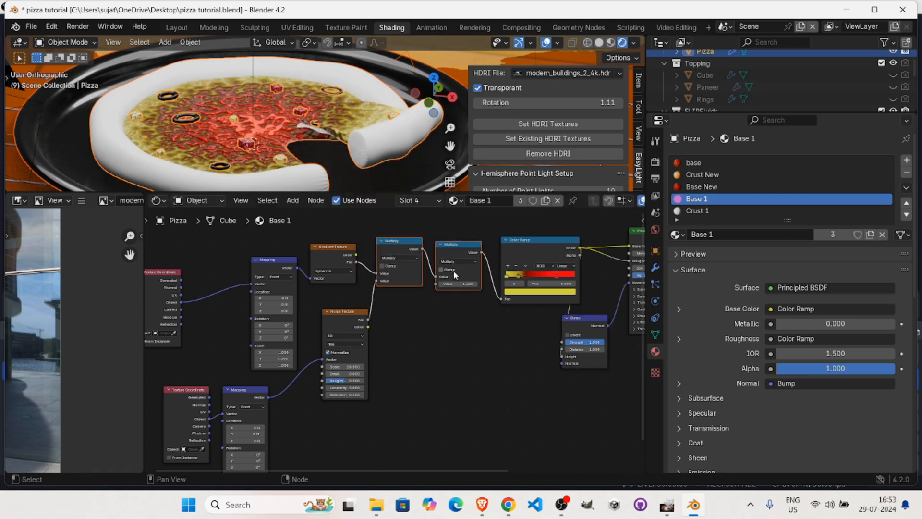
Reduce the Bump node's strength to 0.117 and check the pizza base from another angle.
{"action": "middle_click_drag", "start_coordinate": [562, 339], "coordinate": [477, 356]}
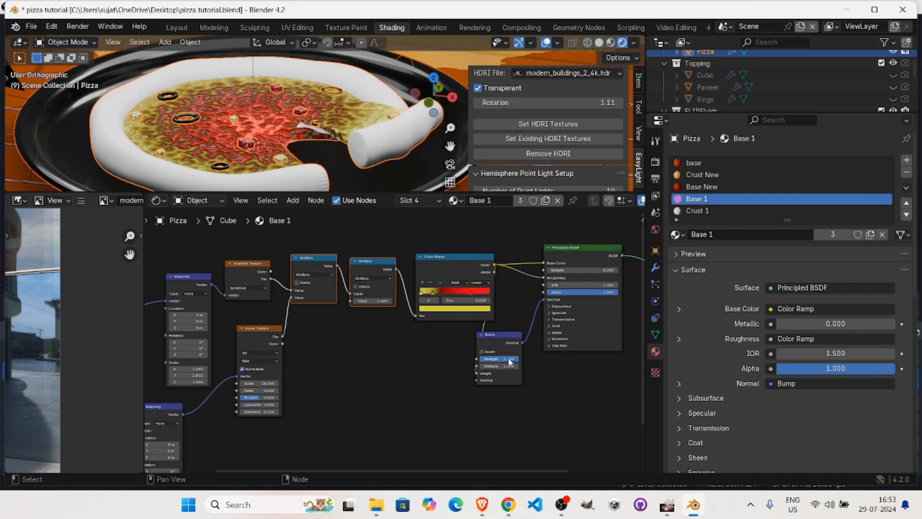
{"action": "left_click_drag", "start_coordinate": [512, 358], "coordinate": [495, 359]}
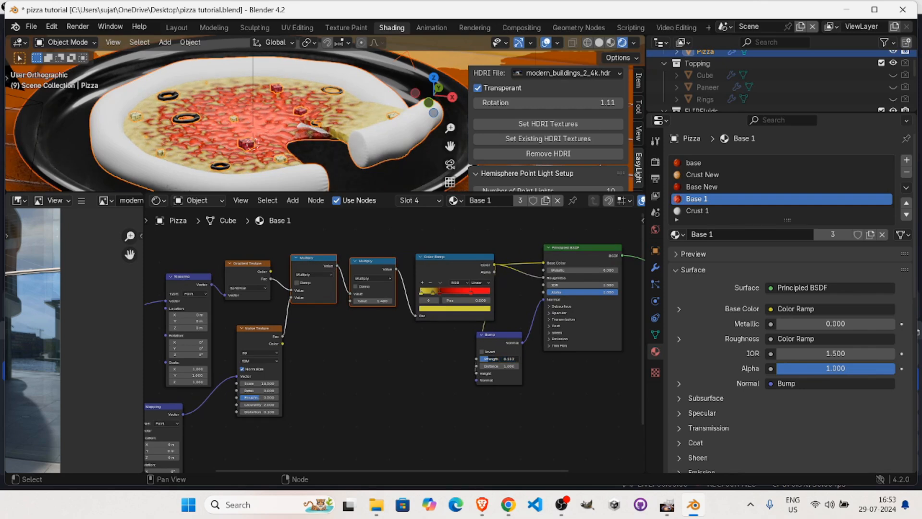
{"action": "left_click_drag", "start_coordinate": [495, 359], "coordinate": [482, 359]}
{"action": "mouse_move", "coordinate": [357, 163]}
{"action": "middle_mouse_down"}
{"action": "mouse_move", "coordinate": [339, 134]}
{"action": "mouse_move", "coordinate": [322, 134]}
{"action": "mouse_move", "coordinate": [354, 110]}
{"action": "mouse_move", "coordinate": [255, 124]}
{"action": "mouse_move", "coordinate": [295, 117]}
{"action": "mouse_move", "coordinate": [353, 130]}
{"action": "mouse_move", "coordinate": [296, 119]}
{"action": "mouse_move", "coordinate": [321, 146]}
{"action": "mouse_move", "coordinate": [335, 144]}
{"action": "mouse_move", "coordinate": [356, 113]}
{"action": "mouse_move", "coordinate": [356, 124]}
{"action": "middle_mouse_up"}
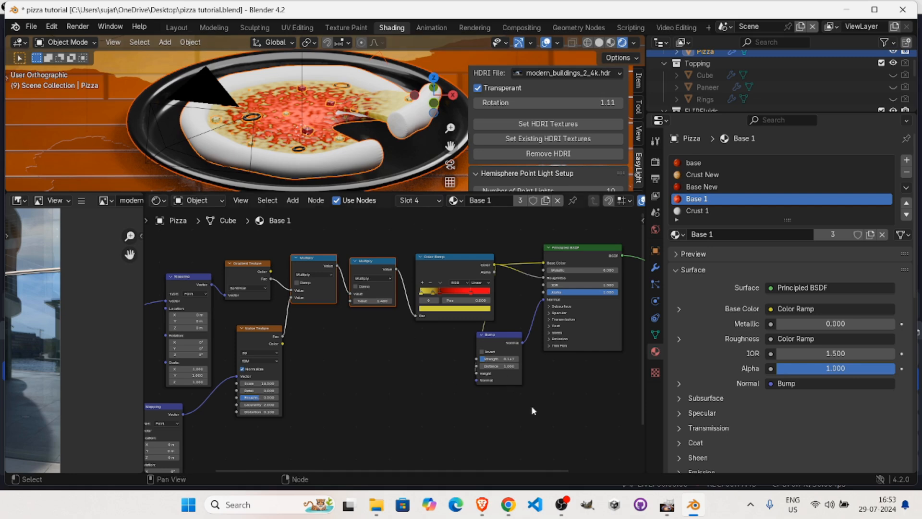
{"action": "left_click", "coordinate": [518, 448]}
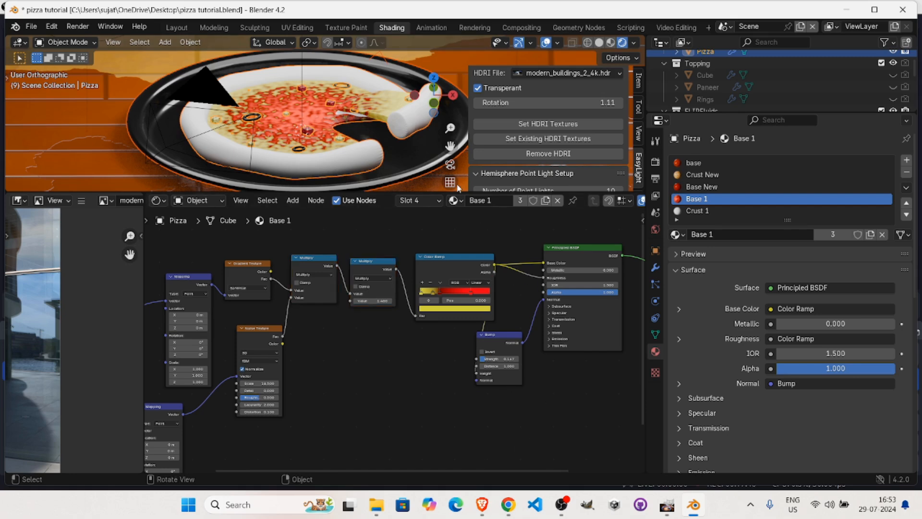
Assign the Crust 1 material to the active slot and space out its Principled BSDF and Material Output nodes.
{"action": "left_click", "coordinate": [454, 200]}
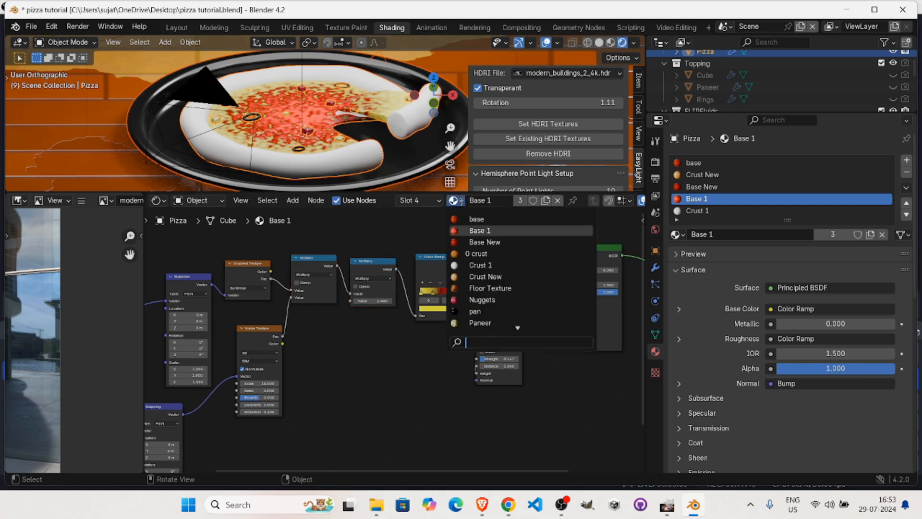
{"action": "left_click", "coordinate": [480, 266]}
{"action": "middle_click_drag", "start_coordinate": [511, 317], "coordinate": [340, 345]}
{"action": "left_click_drag", "start_coordinate": [432, 294], "coordinate": [358, 278]}
{"action": "mouse_move", "coordinate": [500, 294]}
{"action": "left_mouse_down"}
{"action": "mouse_move", "coordinate": [556, 309]}
{"action": "mouse_move", "coordinate": [509, 303]}
{"action": "left_mouse_up"}
{"action": "middle_click_drag", "start_coordinate": [452, 380], "coordinate": [503, 383]}
Add a Color Ramp node and connect its Color output to the Principled BSDF's Base Color.
{"action": "key", "text": "shift+a"}
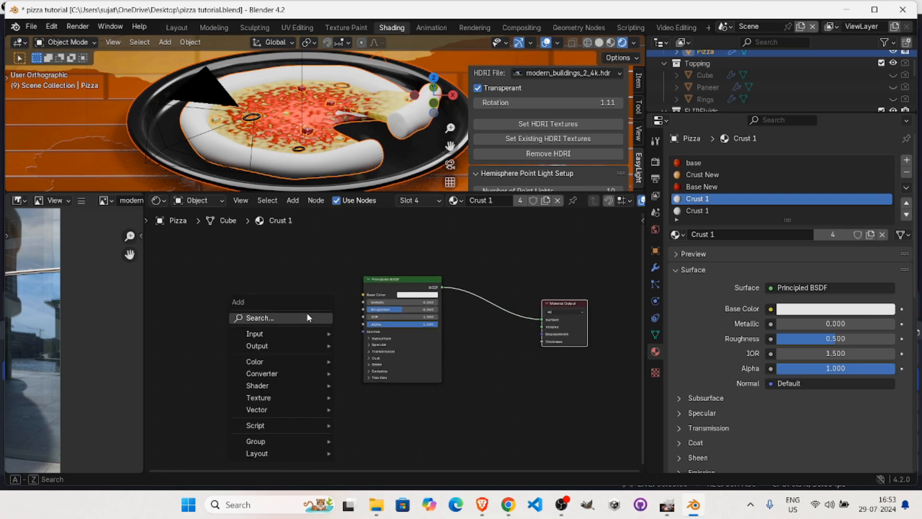
{"action": "left_click", "coordinate": [307, 316]}
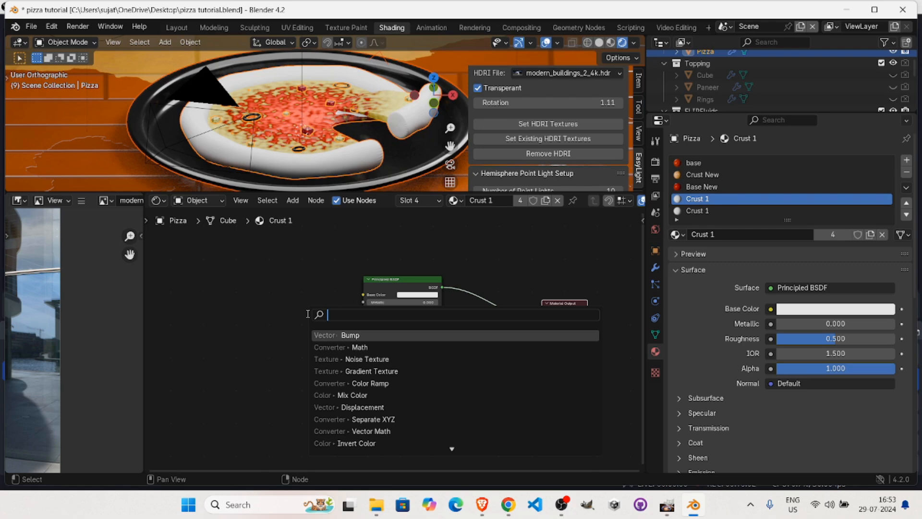
{"action": "type", "text": "c"}
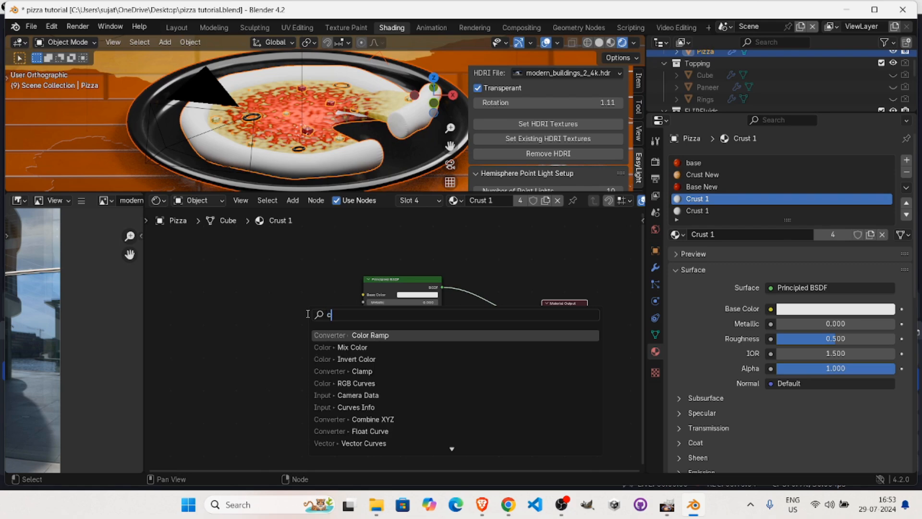
{"action": "type", "text": "olor"}
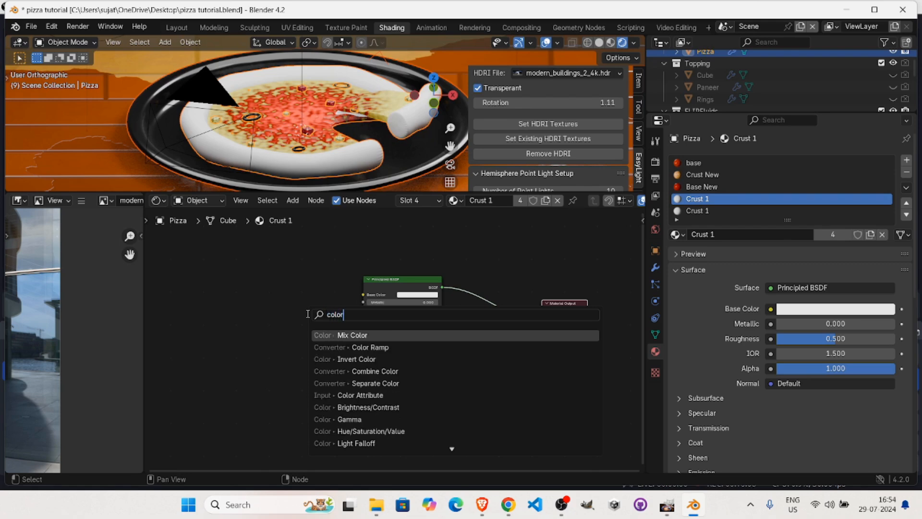
{"action": "key", "text": "Down"}
{"action": "key", "text": "Return"}
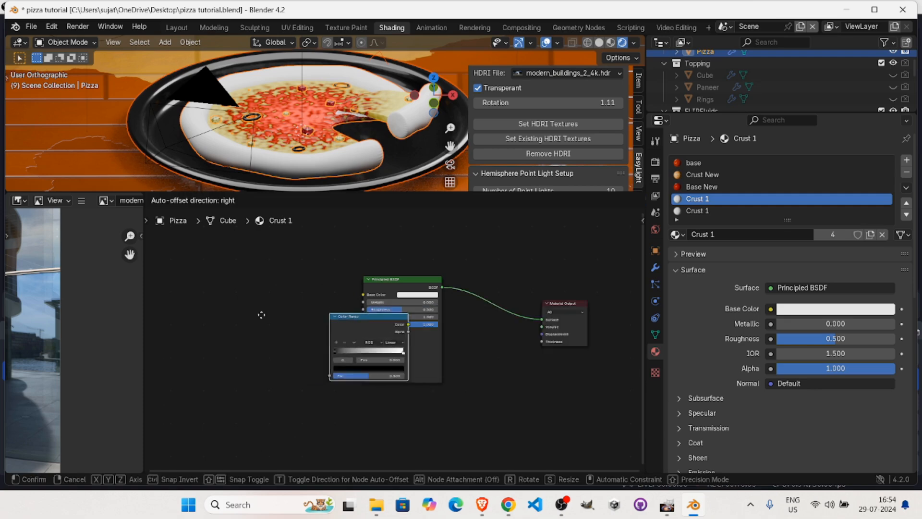
{"action": "left_click", "coordinate": [214, 290]}
{"action": "left_click_drag", "start_coordinate": [286, 299], "coordinate": [366, 295]}
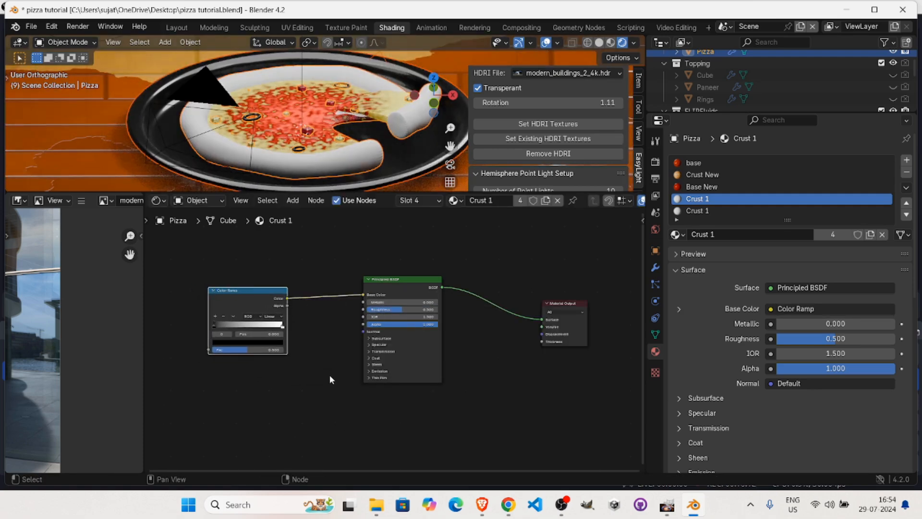
Set the Color Ramp's black stop to a dark brown.
{"action": "scroll", "coordinate": [403, 339], "scroll_direction": "up", "scroll_amount": 2}
{"action": "middle_click_drag", "start_coordinate": [412, 335], "coordinate": [509, 335]}
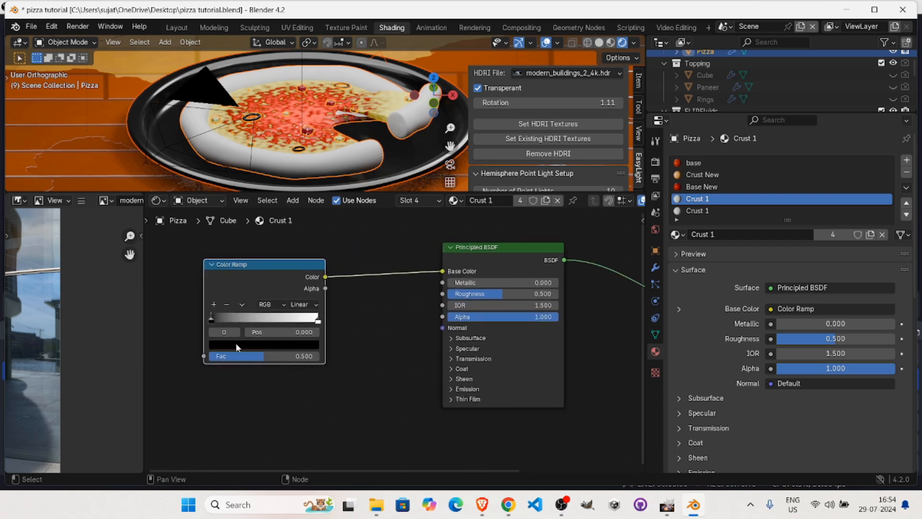
{"action": "left_click", "coordinate": [271, 345]}
{"action": "mouse_move", "coordinate": [311, 274]}
{"action": "left_mouse_down"}
{"action": "mouse_move", "coordinate": [311, 240]}
{"action": "mouse_move", "coordinate": [310, 260]}
{"action": "left_mouse_up"}
{"action": "left_click_drag", "start_coordinate": [250, 241], "coordinate": [230, 264]}
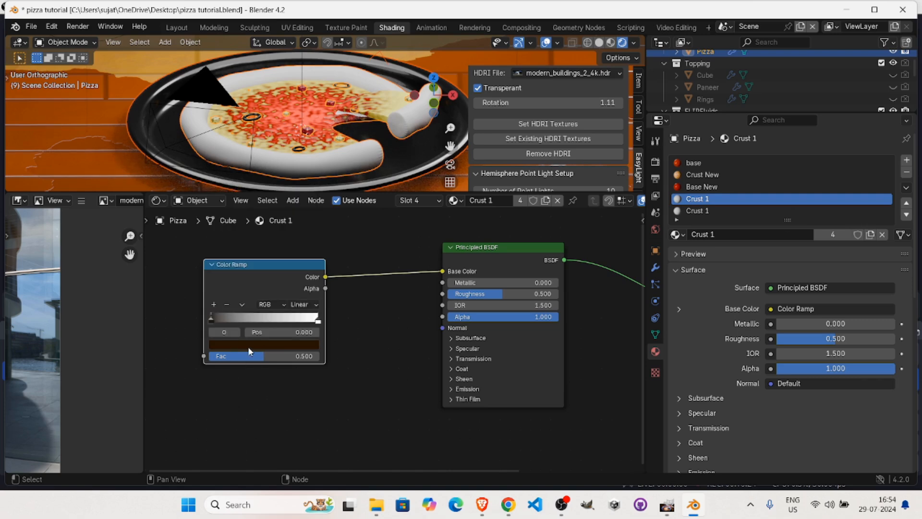
{"action": "left_click", "coordinate": [247, 347]}
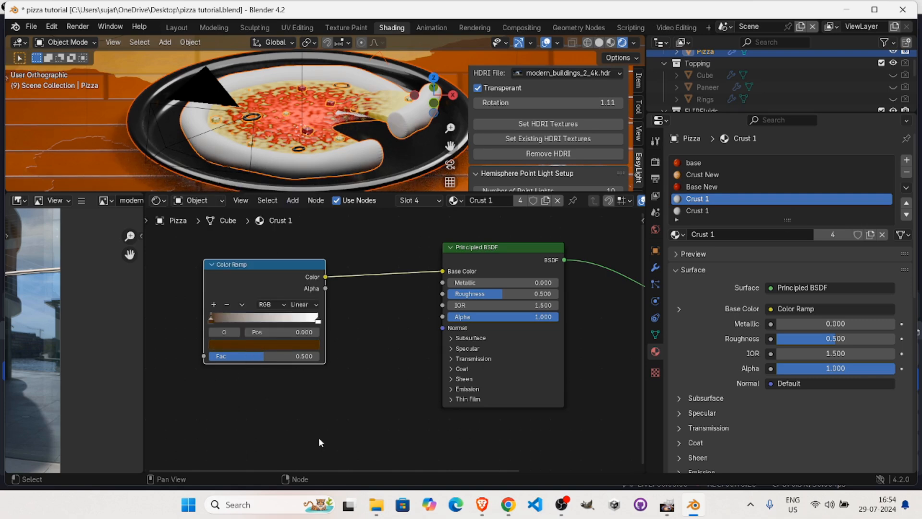
Change the Color Ramp's white end stop to a light yellow-orange.
{"action": "left_click", "coordinate": [317, 320]}
{"action": "left_click", "coordinate": [287, 345]}
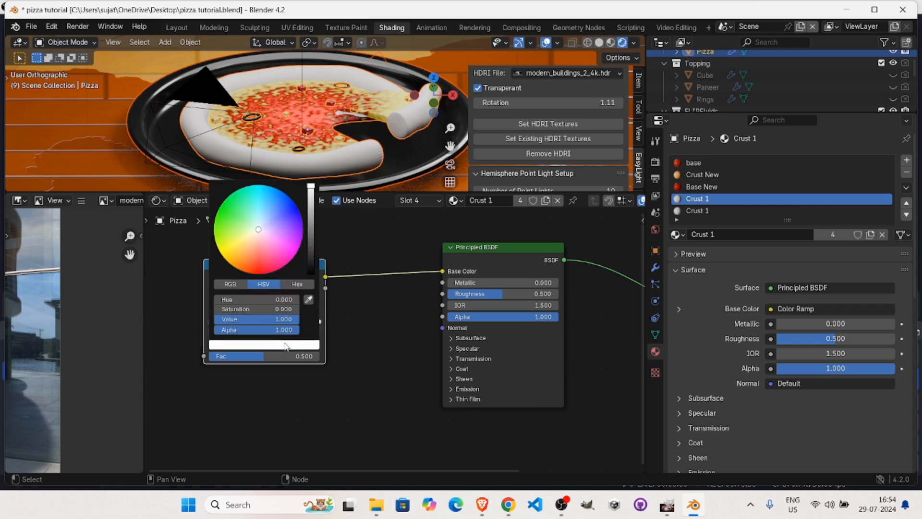
{"action": "left_click_drag", "start_coordinate": [284, 249], "coordinate": [241, 252]}
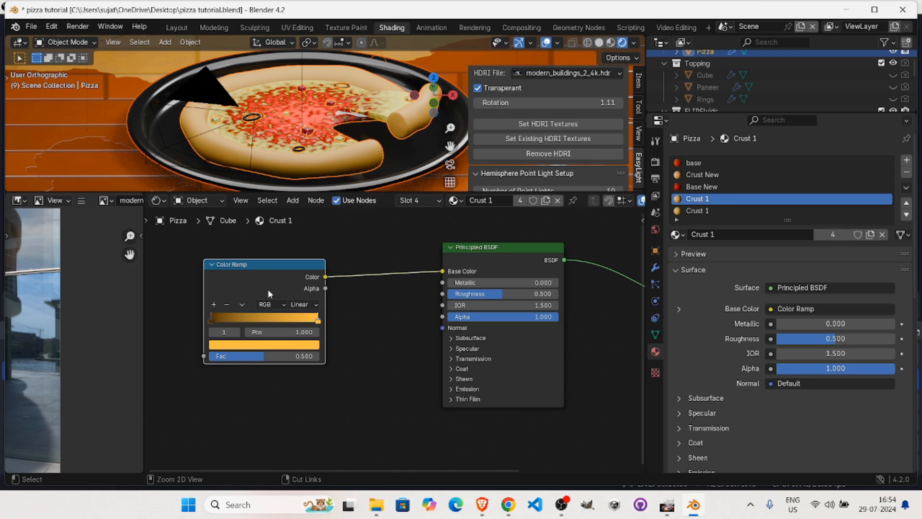
Add a Noise Texture with scale 12.6, detail 8 and distortion 0.7, connecting its Fac output to the Color Ramp's Fac.
{"action": "key", "text": "shift+a"}
{"action": "left_click", "coordinate": [379, 282]}
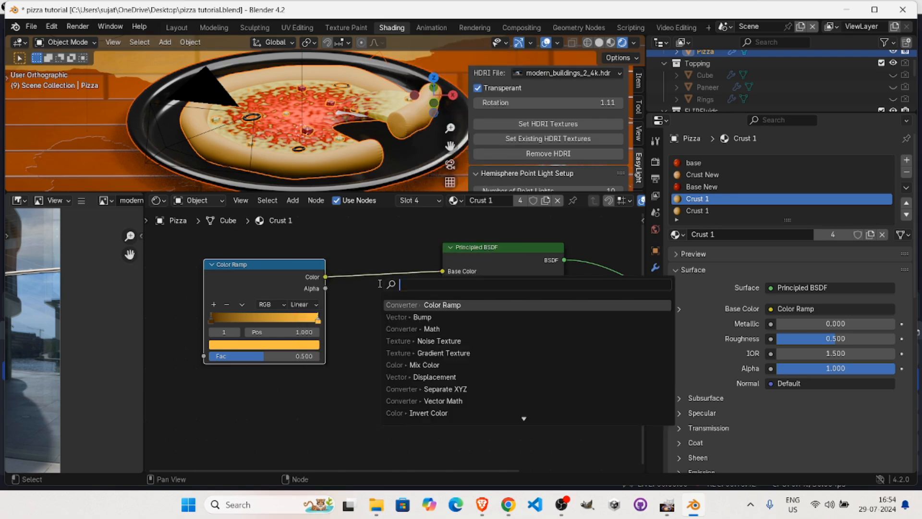
{"action": "type", "text": "noise"}
{"action": "key", "text": "Return"}
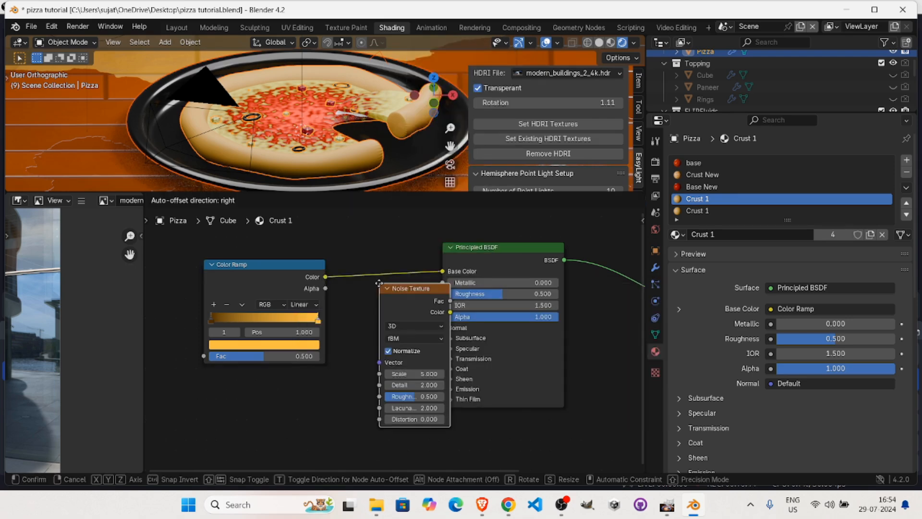
{"action": "left_click", "coordinate": [179, 295]}
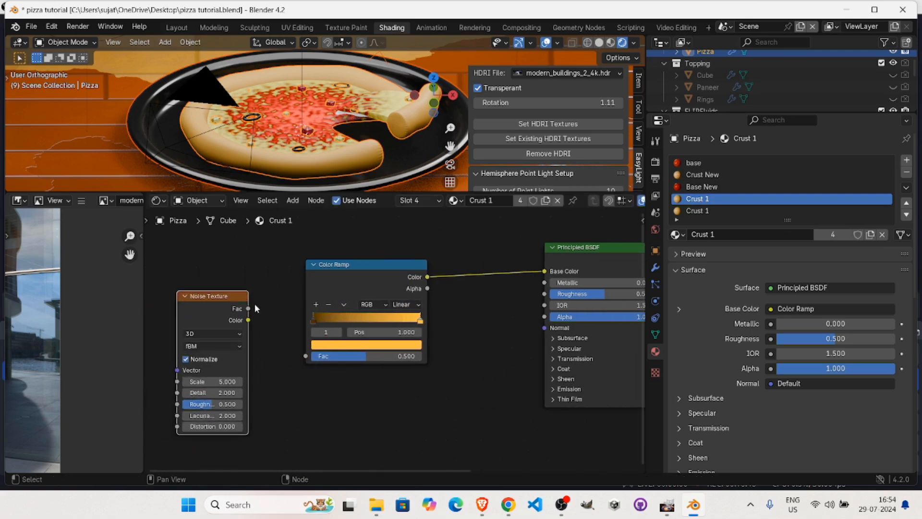
{"action": "left_click_drag", "start_coordinate": [249, 309], "coordinate": [306, 356]}
{"action": "left_click_drag", "start_coordinate": [211, 385], "coordinate": [187, 433]}
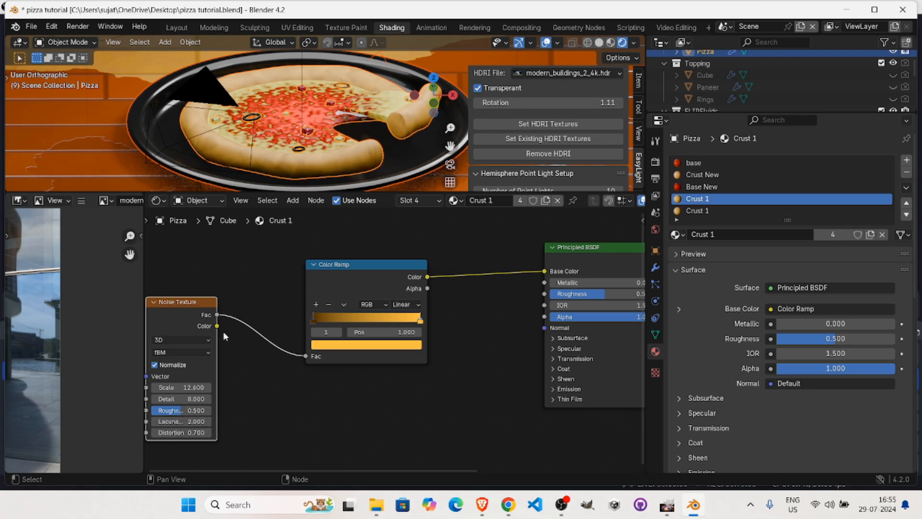
{"action": "middle_click_drag", "start_coordinate": [295, 174], "coordinate": [214, 136]}
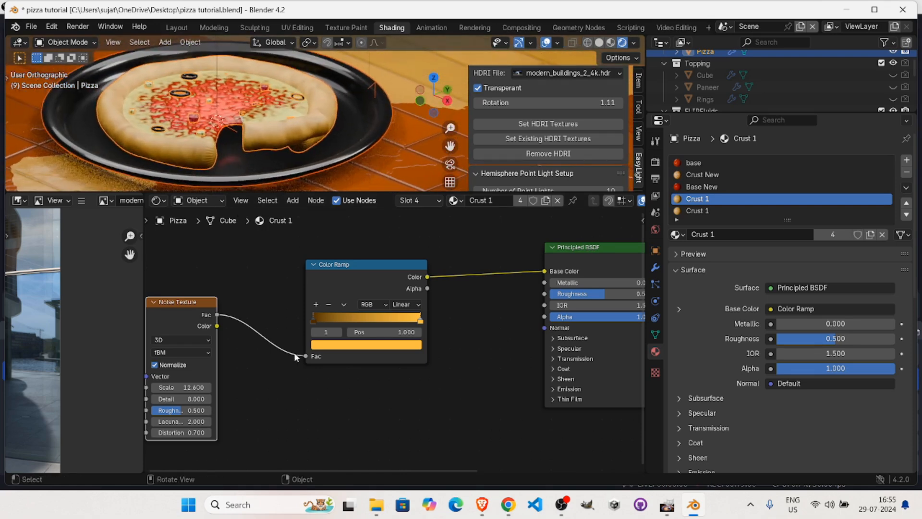
Add Mapping and Texture Coordinate nodes to the Noise Texture using the Object output, and inspect the crust up close.
{"action": "scroll", "coordinate": [305, 408], "scroll_direction": "down", "scroll_amount": 2}
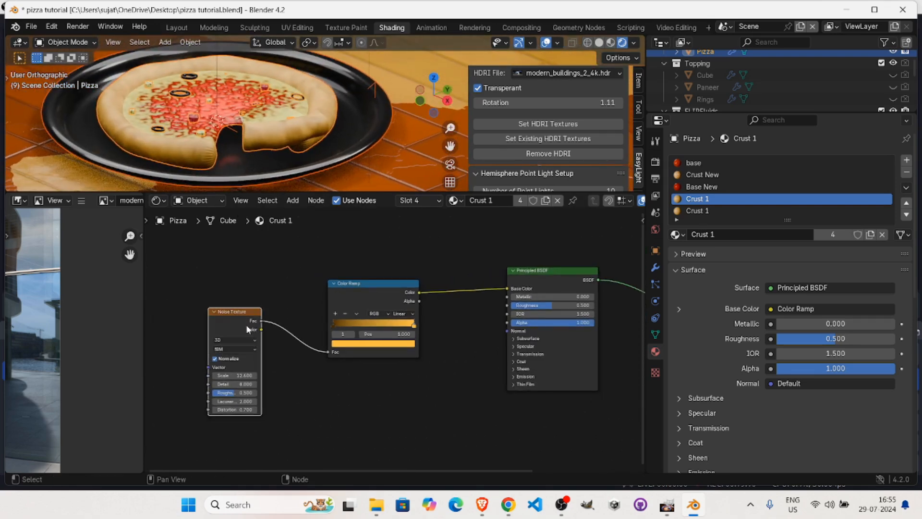
{"action": "key", "text": "ctrl+t"}
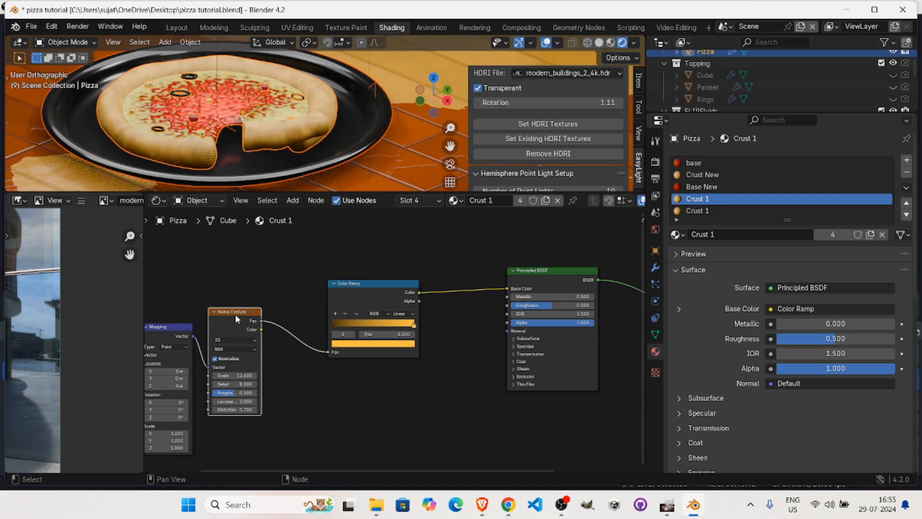
{"action": "middle_click_drag", "start_coordinate": [233, 312], "coordinate": [320, 317]}
{"action": "left_click", "coordinate": [176, 339]}
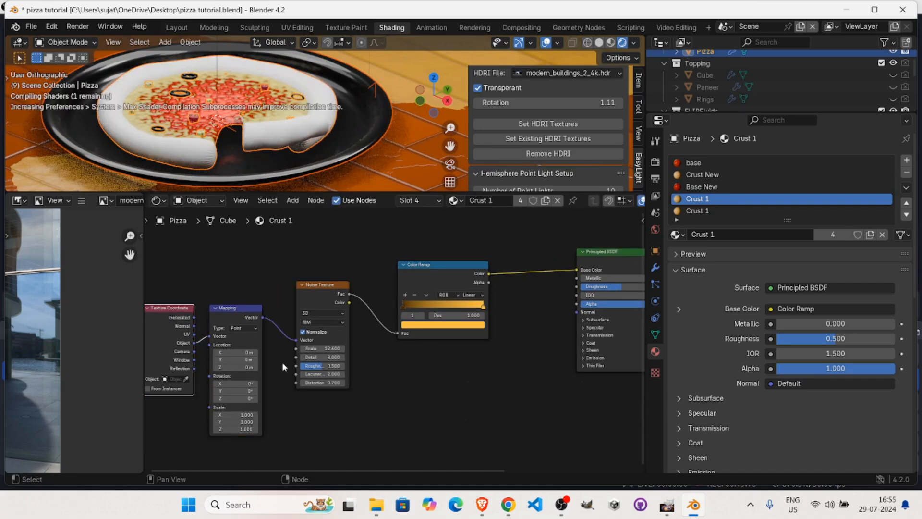
{"action": "middle_click_drag", "start_coordinate": [371, 405], "coordinate": [324, 398]}
{"action": "left_click_drag", "start_coordinate": [325, 398], "coordinate": [344, 394], "text": "alt"}
{"action": "left_click_drag", "start_coordinate": [259, 112], "coordinate": [300, 103], "text": "alt"}
{"action": "scroll", "coordinate": [297, 103], "scroll_direction": "up", "scroll_amount": 1}
{"action": "scroll", "coordinate": [300, 100], "scroll_direction": "up", "scroll_amount": 1}
{"action": "mouse_move", "coordinate": [285, 108]}
{"action": "middle_mouse_down"}
{"action": "mouse_move", "coordinate": [275, 121]}
{"action": "mouse_move", "coordinate": [271, 101]}
{"action": "middle_mouse_up"}
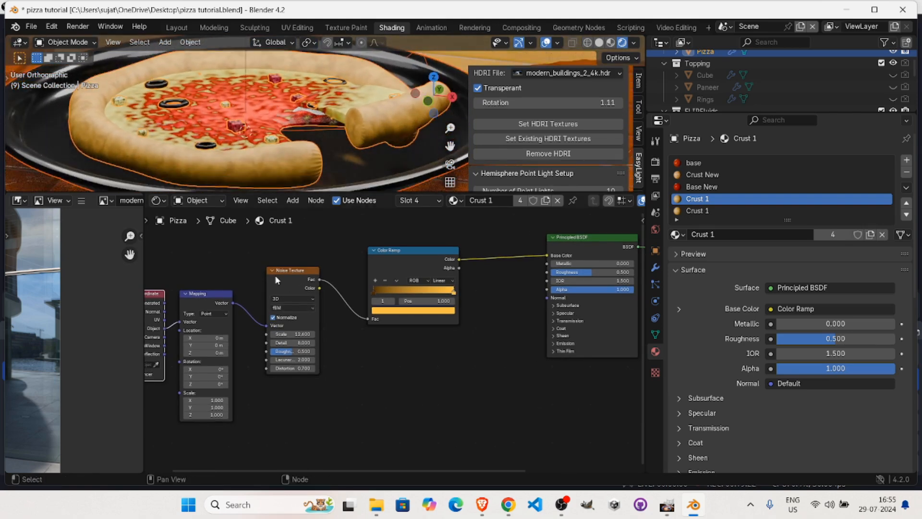
Insert a Math node set to Add between the Noise Texture and the Color Ramp.
{"action": "left_click_drag", "start_coordinate": [394, 376], "coordinate": [385, 353], "text": "alt"}
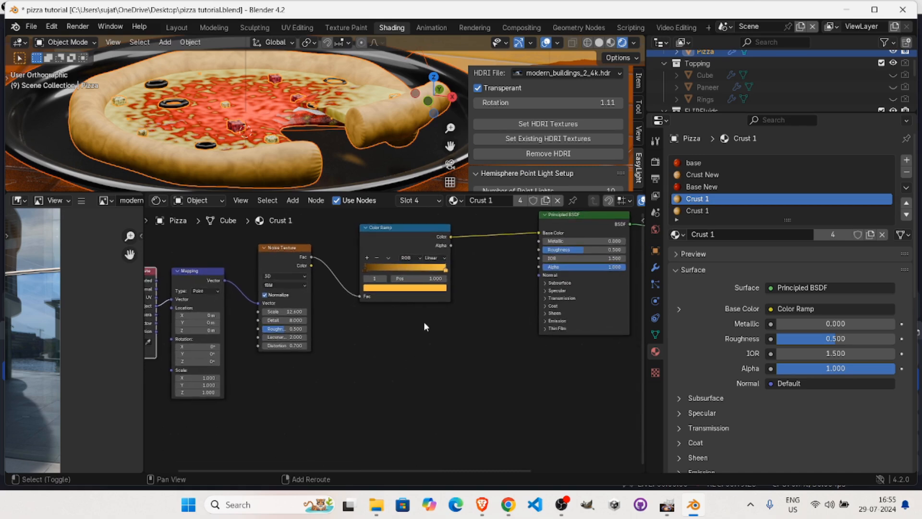
{"action": "key", "text": "shift+a"}
{"action": "left_click", "coordinate": [399, 321]}
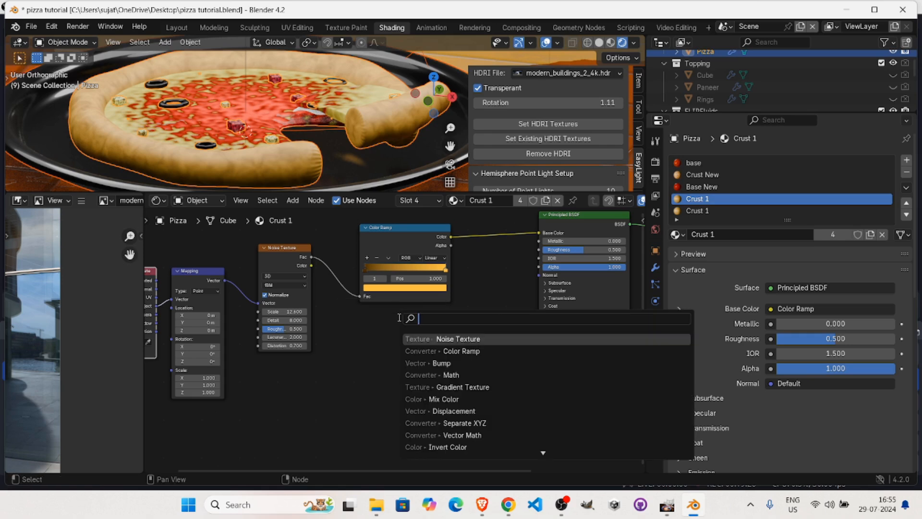
{"action": "type", "text": "math"}
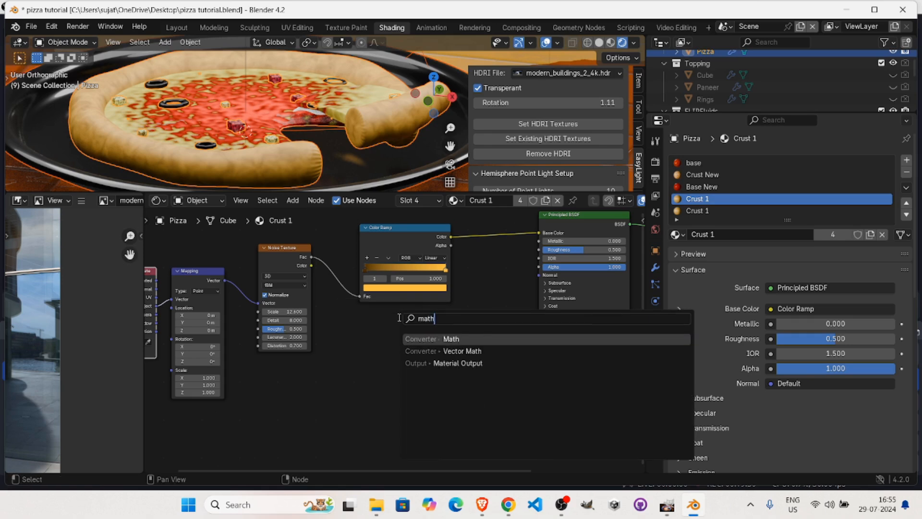
{"action": "key", "text": "Return"}
{"action": "left_click", "coordinate": [350, 279]}
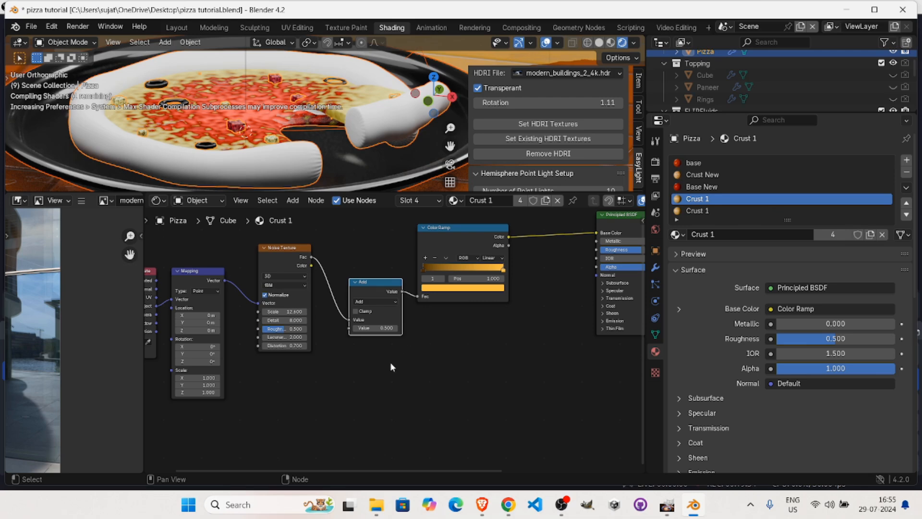
Duplicate the Noise Texture with scale 15.3, feed it from the Mapping node and connect its Fac to the Add node's second value.
{"action": "left_click_drag", "start_coordinate": [293, 250], "coordinate": [301, 381]}
{"action": "left_click_drag", "start_coordinate": [223, 281], "coordinate": [267, 434]}
{"action": "left_click_drag", "start_coordinate": [321, 389], "coordinate": [323, 379]}
{"action": "left_click_drag", "start_coordinate": [347, 331], "coordinate": [349, 328]}
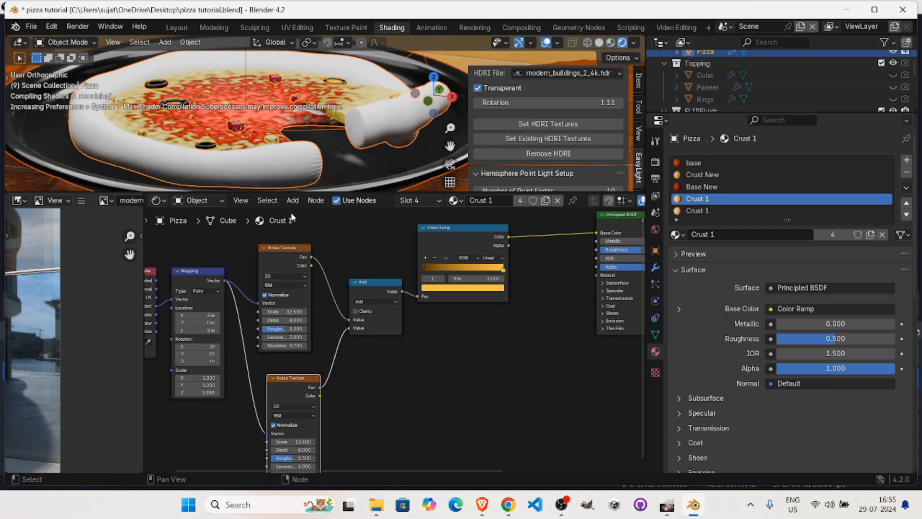
{"action": "left_click_drag", "start_coordinate": [375, 375], "coordinate": [424, 335], "text": "alt"}
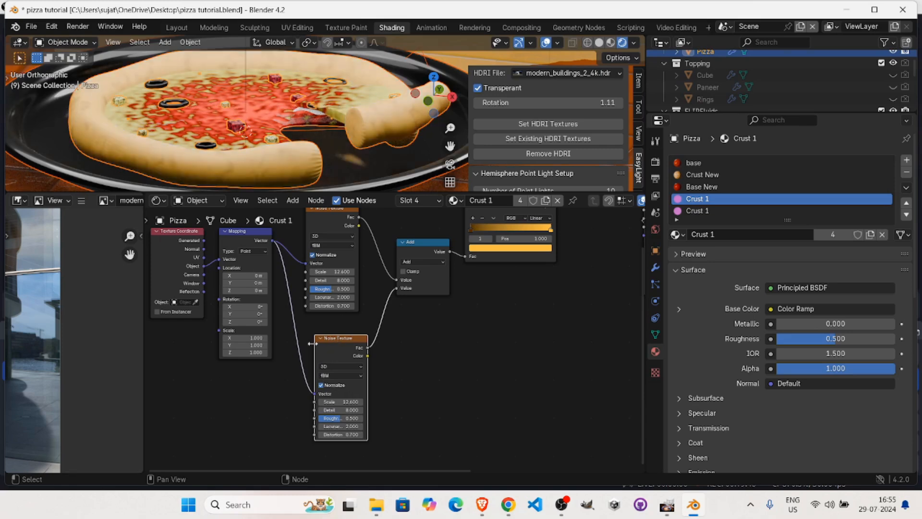
{"action": "mouse_move", "coordinate": [350, 402]}
{"action": "left_mouse_down"}
{"action": "mouse_move", "coordinate": [341, 402]}
{"action": "mouse_move", "coordinate": [351, 402]}
{"action": "left_mouse_up"}
Move the Color Ramp's dark brown stop to about 0.66 and set the first Noise Texture's scale to 11.8.
{"action": "left_click_drag", "start_coordinate": [474, 224], "coordinate": [511, 227]}
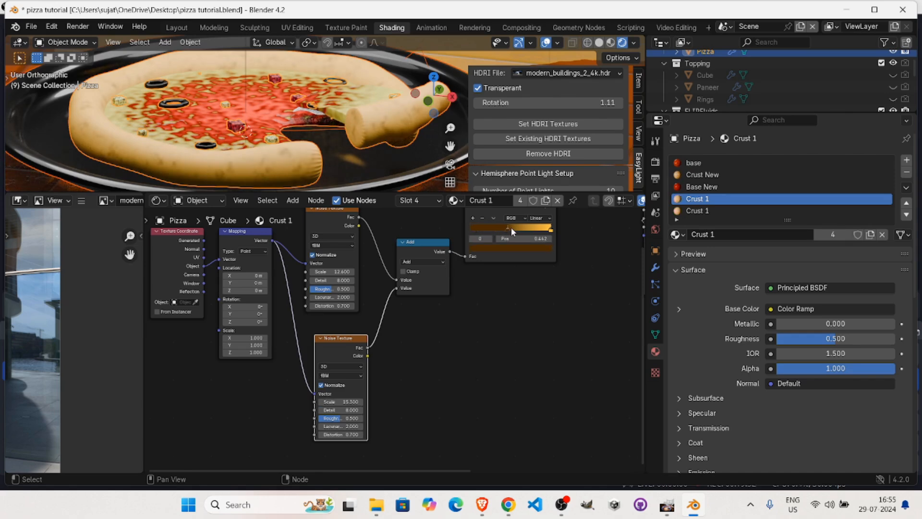
{"action": "left_click", "coordinate": [551, 231]}
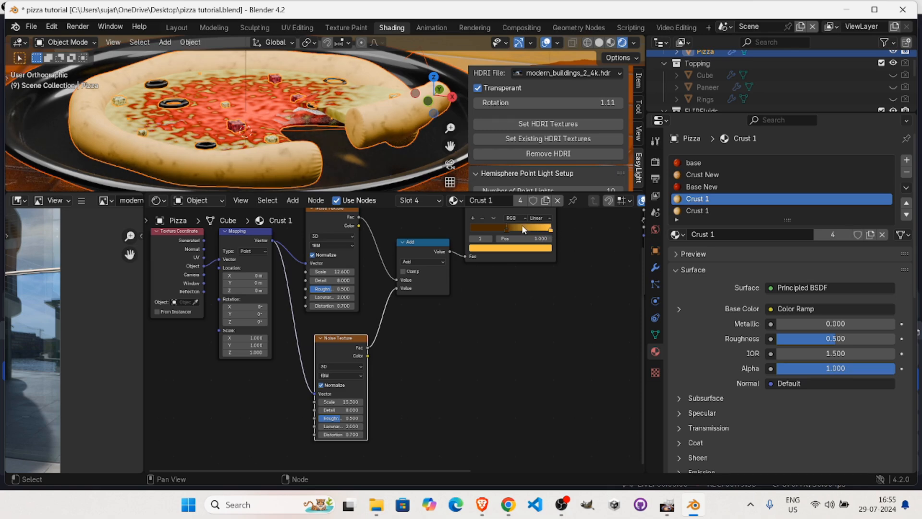
{"action": "left_click_drag", "start_coordinate": [507, 227], "coordinate": [524, 231]}
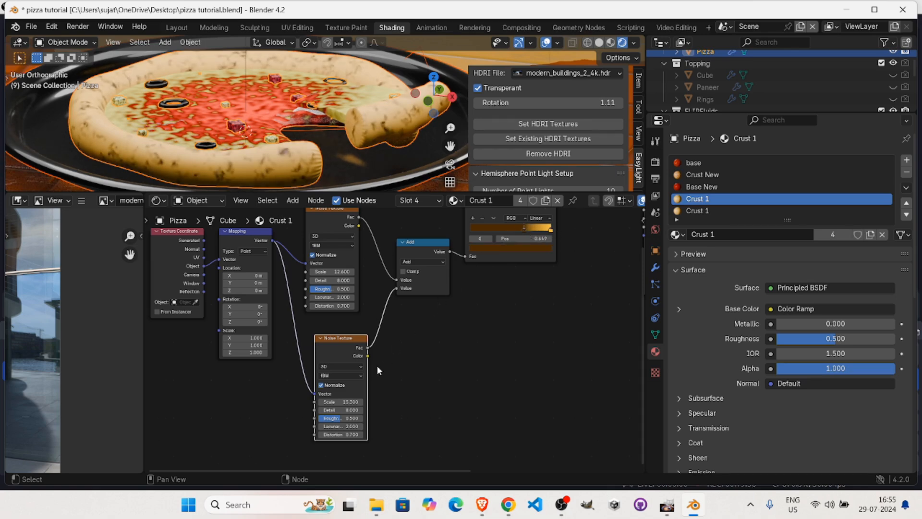
{"action": "mouse_move", "coordinate": [334, 272]}
{"action": "left_mouse_down"}
{"action": "mouse_move", "coordinate": [319, 272]}
{"action": "mouse_move", "coordinate": [327, 272]}
{"action": "left_mouse_up"}
{"action": "middle_click_drag", "start_coordinate": [286, 104], "coordinate": [249, 110]}
{"action": "left_click_drag", "start_coordinate": [249, 110], "coordinate": [303, 138], "text": "ctrl+alt"}
{"action": "left_click_drag", "start_coordinate": [526, 288], "coordinate": [529, 318], "text": "alt"}
{"action": "left_click_drag", "start_coordinate": [358, 144], "coordinate": [312, 144], "text": "alt"}
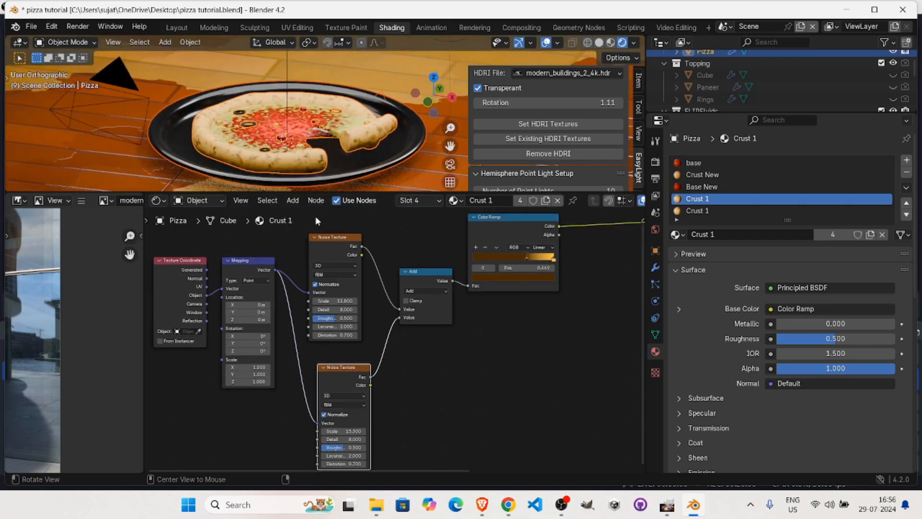
Add an orange stop to the Color Ramp and position it at about 0.68, ahead of the dark brown stop.
{"action": "left_click_drag", "start_coordinate": [512, 329], "coordinate": [492, 366], "text": "alt"}
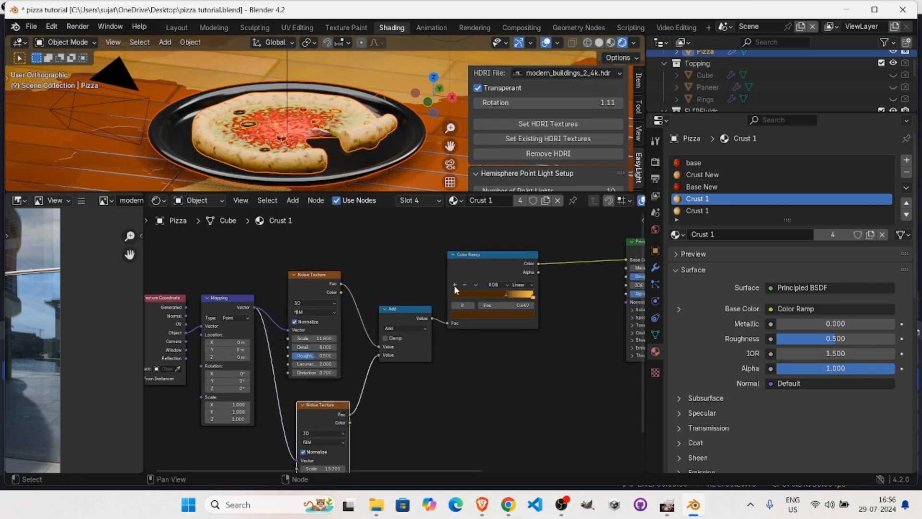
{"action": "left_click", "coordinate": [454, 285]}
{"action": "left_click", "coordinate": [511, 315]}
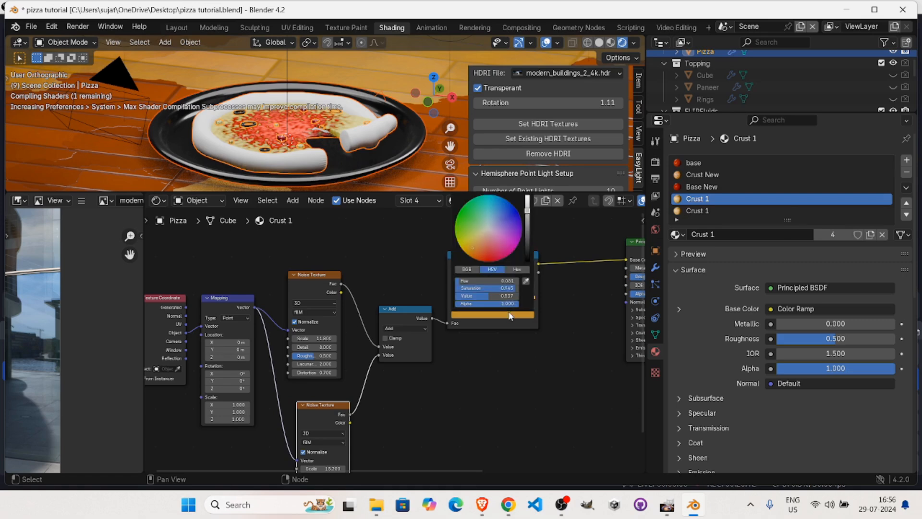
{"action": "left_click_drag", "start_coordinate": [471, 246], "coordinate": [477, 252]}
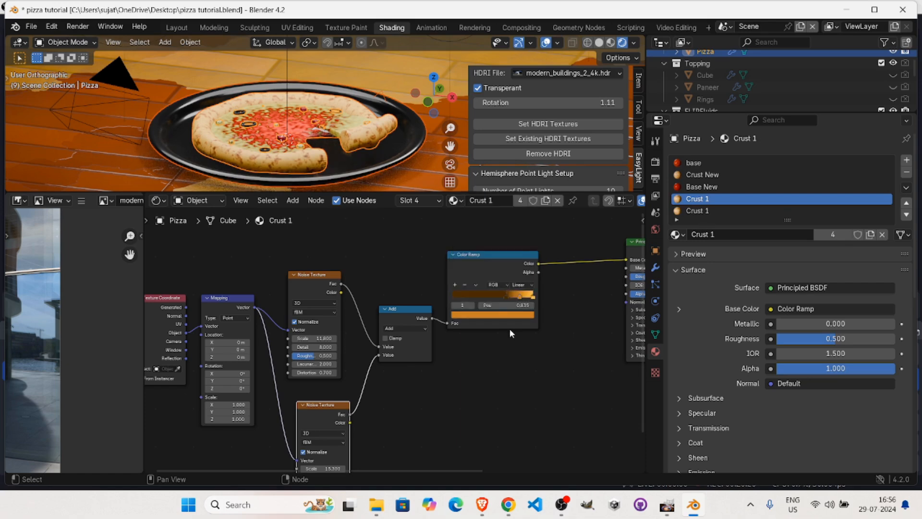
{"action": "mouse_move", "coordinate": [519, 298]}
{"action": "left_mouse_down"}
{"action": "mouse_move", "coordinate": [492, 299]}
{"action": "mouse_move", "coordinate": [507, 299]}
{"action": "left_mouse_up"}
{"action": "middle_click_drag", "start_coordinate": [304, 87], "coordinate": [269, 79]}
{"action": "scroll", "coordinate": [289, 82], "scroll_direction": "up", "scroll_amount": 3}
Connect the Color Ramp's Color output to the Principled BSDF's Roughness input as well.
{"action": "middle_click_drag", "start_coordinate": [498, 342], "coordinate": [386, 360]}
{"action": "left_click_drag", "start_coordinate": [429, 279], "coordinate": [442, 285]}
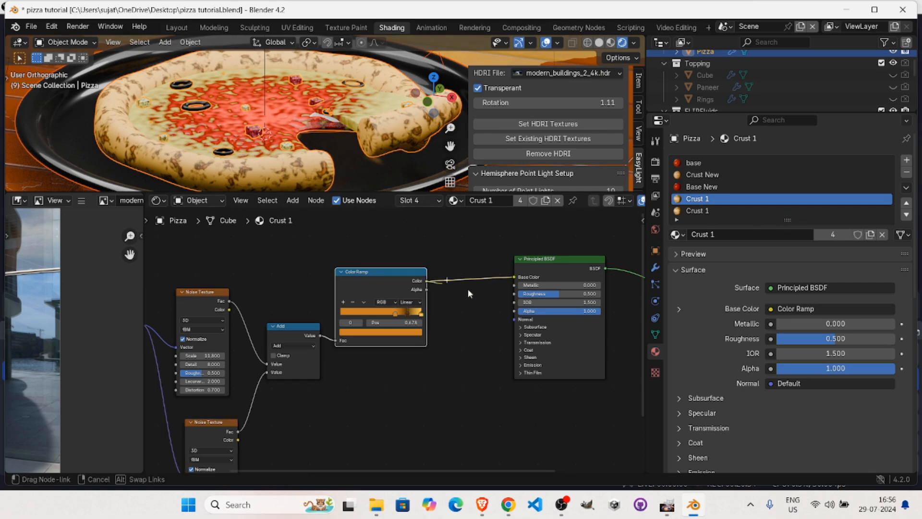
{"action": "left_click_drag", "start_coordinate": [509, 315], "coordinate": [514, 294]}
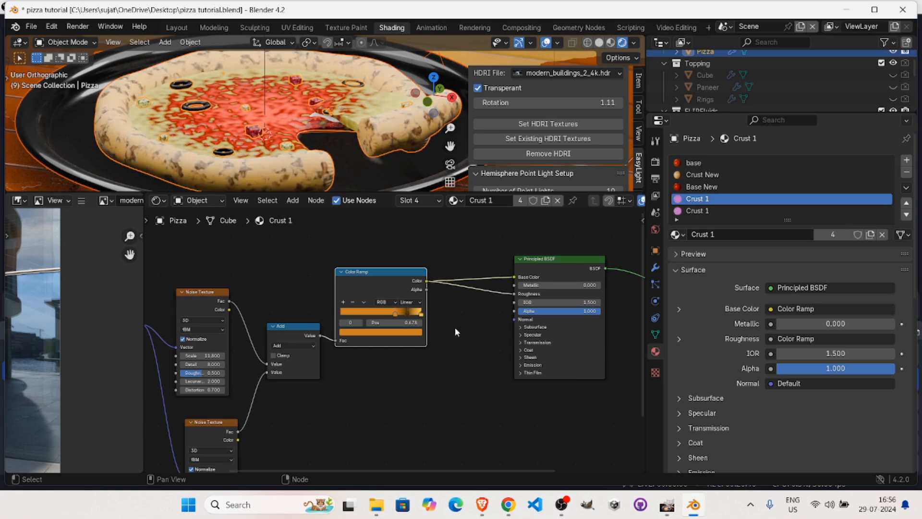
Rearrange the Color Ramp's orange and dark brown stops and move the yellow stop to about 0.92.
{"action": "middle_click_drag", "start_coordinate": [384, 140], "coordinate": [293, 136]}
{"action": "mouse_move", "coordinate": [394, 316]}
{"action": "left_mouse_down"}
{"action": "mouse_move", "coordinate": [374, 317]}
{"action": "mouse_move", "coordinate": [391, 315]}
{"action": "left_mouse_up"}
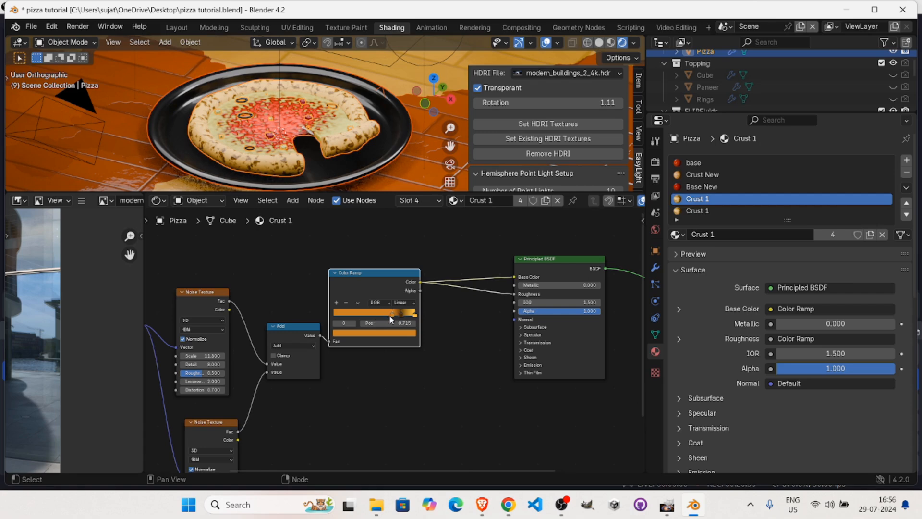
{"action": "left_click", "coordinate": [400, 315]}
{"action": "left_click_drag", "start_coordinate": [403, 319], "coordinate": [409, 321]}
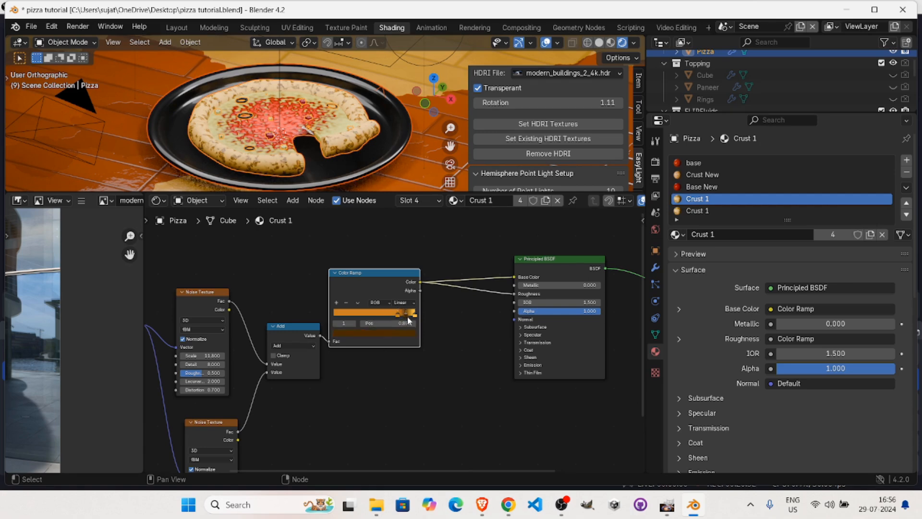
{"action": "middle_click_drag", "start_coordinate": [278, 139], "coordinate": [259, 141]}
{"action": "scroll", "coordinate": [257, 137], "scroll_direction": "up", "scroll_amount": 3}
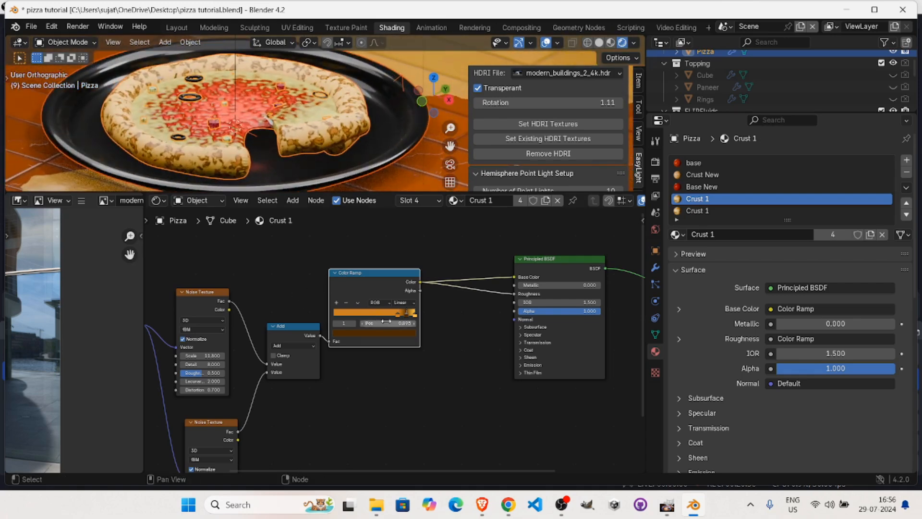
{"action": "mouse_move", "coordinate": [397, 314]}
{"action": "left_mouse_down"}
{"action": "mouse_move", "coordinate": [358, 315]}
{"action": "mouse_move", "coordinate": [407, 317]}
{"action": "left_mouse_up"}
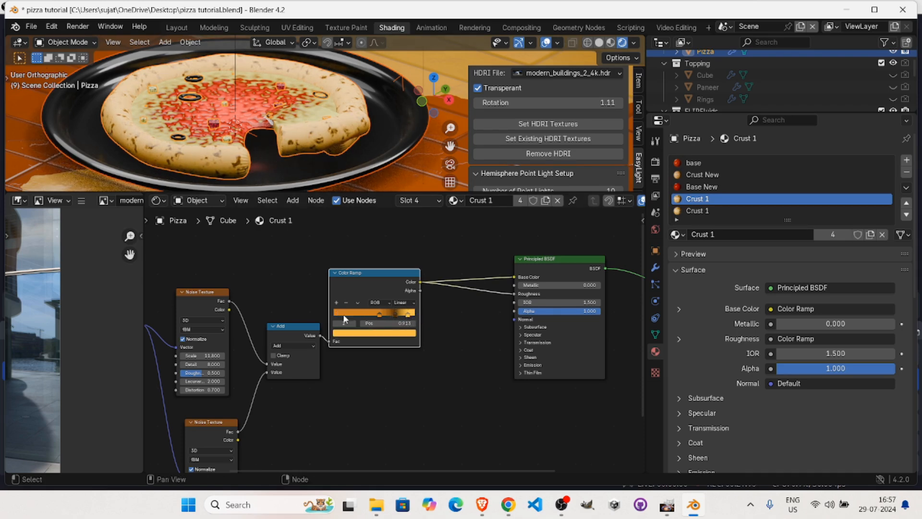
Recolour the Color Ramp's yellow stop to a darker orange-brown with value about 0.455, and set its position to 1.0.
{"action": "left_click", "coordinate": [387, 334]}
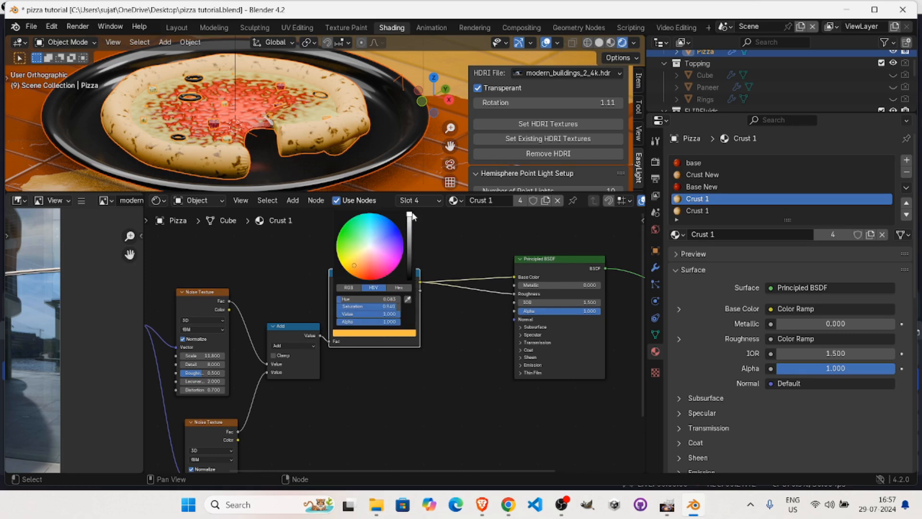
{"action": "mouse_move", "coordinate": [354, 265]}
{"action": "left_mouse_down"}
{"action": "mouse_move", "coordinate": [361, 261]}
{"action": "mouse_move", "coordinate": [360, 274]}
{"action": "mouse_move", "coordinate": [355, 263]}
{"action": "left_mouse_up"}
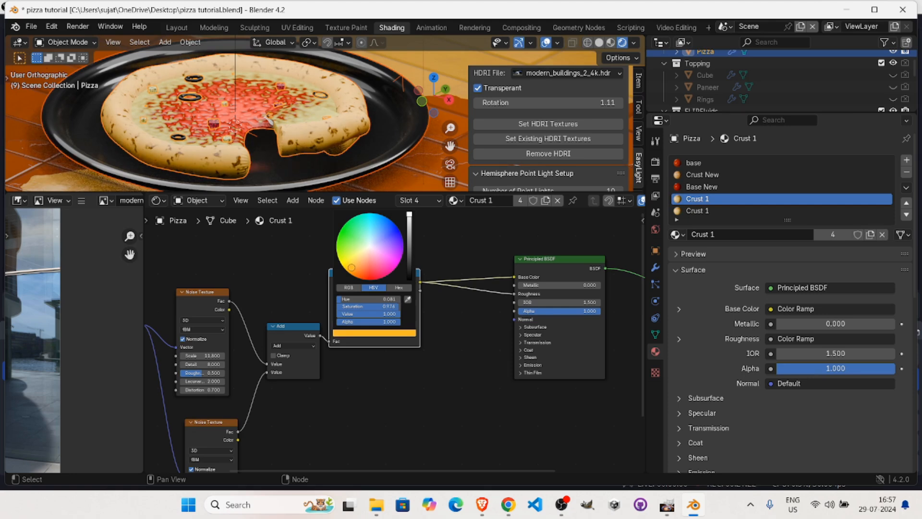
{"action": "left_click_drag", "start_coordinate": [349, 265], "coordinate": [354, 269]}
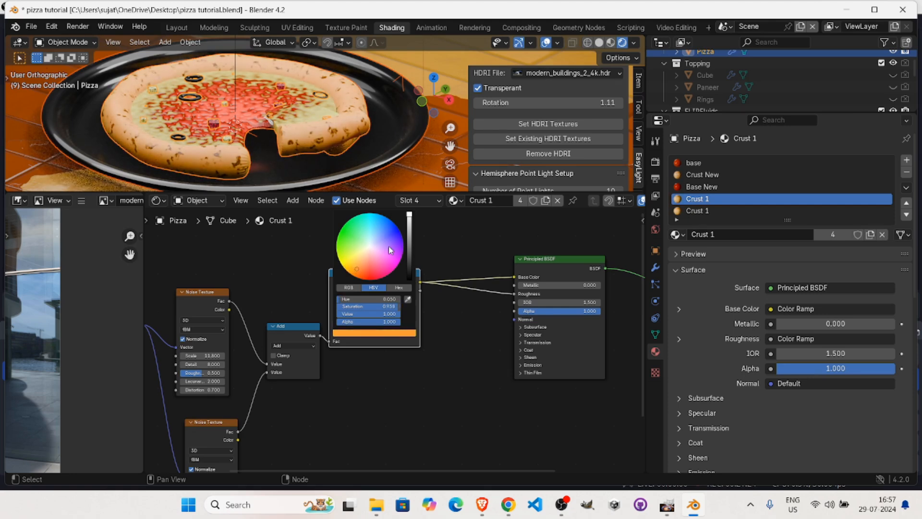
{"action": "left_click_drag", "start_coordinate": [409, 218], "coordinate": [409, 231]}
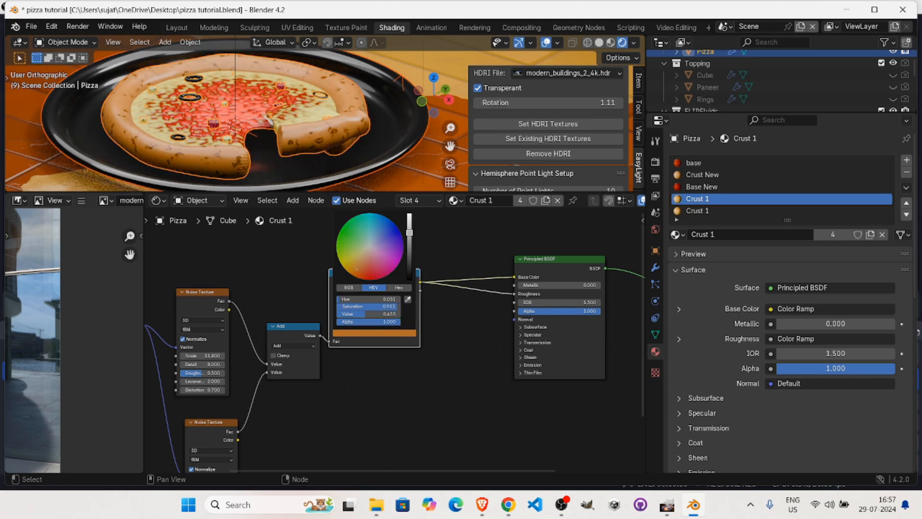
{"action": "middle_click_drag", "start_coordinate": [250, 101], "coordinate": [221, 134]}
{"action": "left_click_drag", "start_coordinate": [417, 313], "coordinate": [419, 313]}
{"action": "mouse_move", "coordinate": [245, 106]}
{"action": "middle_mouse_down"}
{"action": "mouse_move", "coordinate": [211, 102]}
{"action": "mouse_move", "coordinate": [270, 102]}
{"action": "mouse_move", "coordinate": [258, 96]}
{"action": "mouse_move", "coordinate": [252, 118]}
{"action": "middle_mouse_up"}
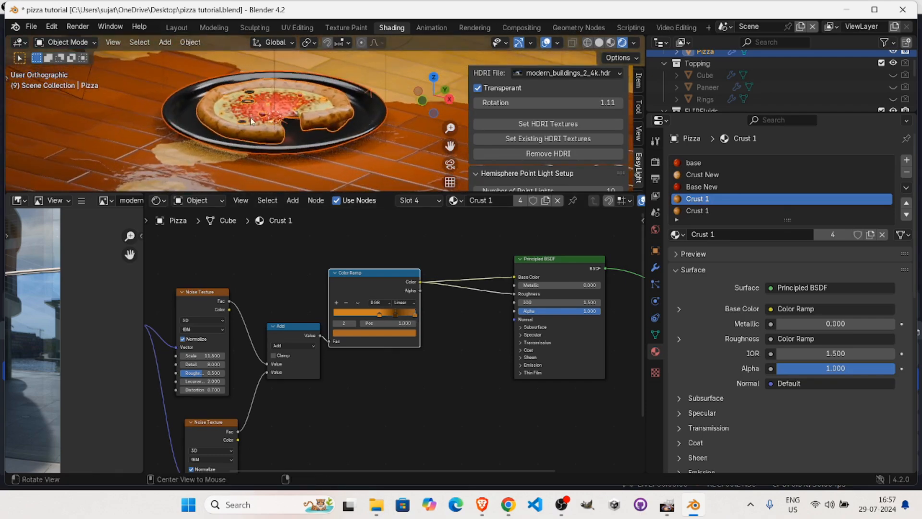
{"action": "left_click_drag", "start_coordinate": [252, 118], "coordinate": [282, 108], "text": "alt"}
{"action": "scroll", "coordinate": [282, 94], "scroll_direction": "down", "scroll_amount": 5, "text": "ctrl"}
{"action": "left_click_drag", "start_coordinate": [339, 113], "coordinate": [354, 124], "text": "alt"}
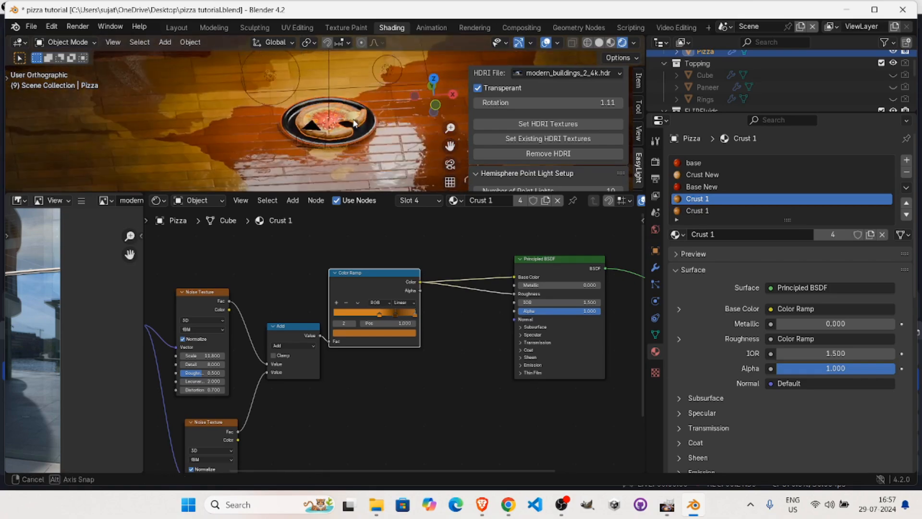
{"action": "middle_click_drag", "start_coordinate": [354, 124], "coordinate": [310, 169]}
Select the floor plane and set its upper Noise Texture's scale to 7.7 and its Voronoi Texture's scale to 10.7.
{"action": "left_click", "coordinate": [310, 172]}
{"action": "middle_click_drag", "start_coordinate": [352, 105], "coordinate": [175, 130], "text": "ctrl"}
{"action": "left_click_drag", "start_coordinate": [175, 130], "coordinate": [381, 128], "text": "alt"}
{"action": "middle_click_drag", "start_coordinate": [381, 128], "coordinate": [324, 59]}
{"action": "mouse_move", "coordinate": [352, 128]}
{"action": "middle_mouse_down"}
{"action": "mouse_move", "coordinate": [333, 109]}
{"action": "mouse_move", "coordinate": [329, 122]}
{"action": "mouse_move", "coordinate": [376, 123]}
{"action": "mouse_move", "coordinate": [377, 149]}
{"action": "middle_mouse_up"}
{"action": "middle_click_drag", "start_coordinate": [480, 287], "coordinate": [398, 219], "text": "ctrl"}
{"action": "middle_click_drag", "start_coordinate": [441, 255], "coordinate": [355, 267], "text": "ctrl"}
{"action": "middle_click_drag", "start_coordinate": [424, 324], "coordinate": [493, 252]}
{"action": "scroll", "coordinate": [436, 319], "scroll_direction": "up", "scroll_amount": 5}
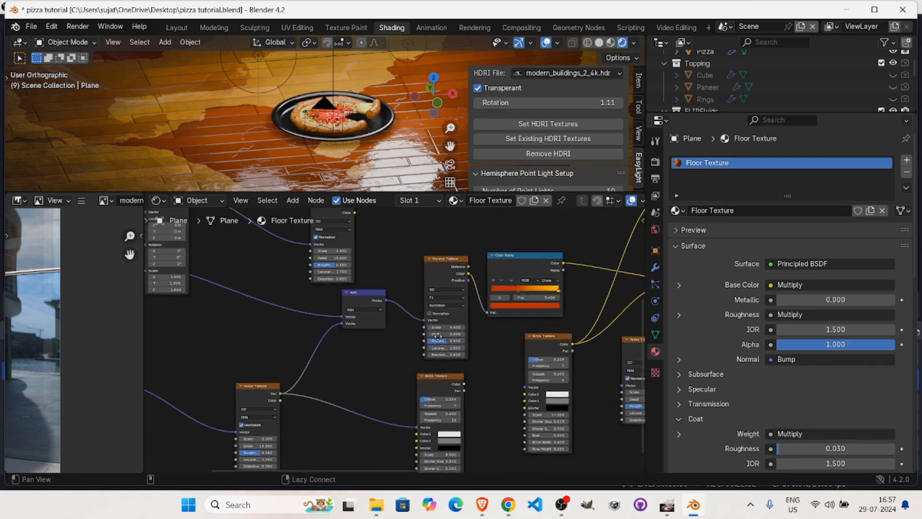
{"action": "left_click_drag", "start_coordinate": [317, 273], "coordinate": [384, 272]}
{"action": "mouse_move", "coordinate": [473, 379]}
{"action": "left_mouse_down"}
{"action": "mouse_move", "coordinate": [457, 379]}
{"action": "mouse_move", "coordinate": [486, 379]}
{"action": "left_mouse_up"}
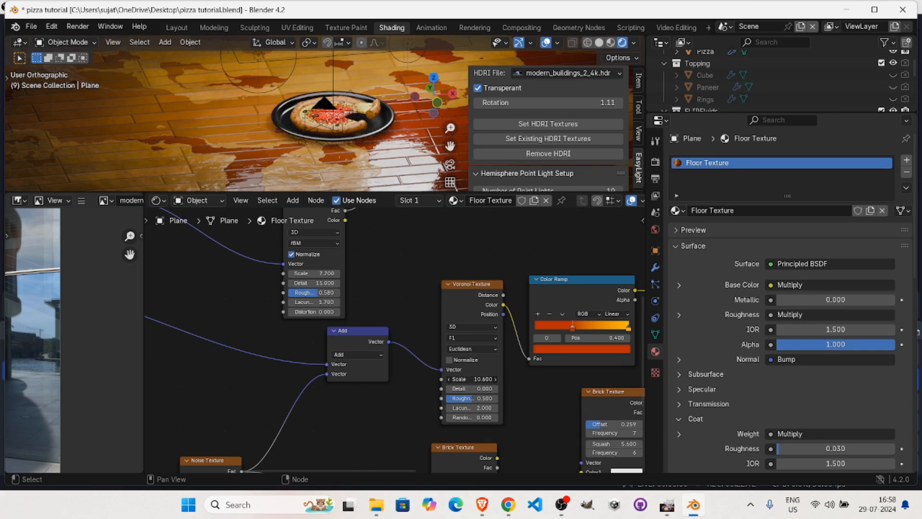
Increase the scale of the floor's lower Noise Texture that feeds the Brick Texture and the Add node.
{"action": "middle_click_drag", "start_coordinate": [304, 346], "coordinate": [220, 219]}
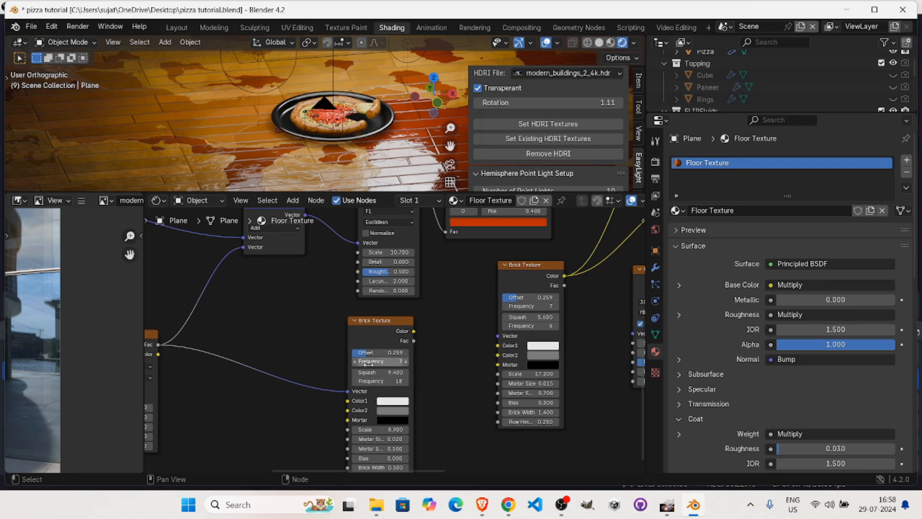
{"action": "middle_click_drag", "start_coordinate": [470, 351], "coordinate": [500, 329]}
{"action": "left_click_drag", "start_coordinate": [500, 329], "coordinate": [235, 316], "text": "alt"}
{"action": "left_click_drag", "start_coordinate": [393, 378], "coordinate": [420, 378]}
{"action": "middle_click_drag", "start_coordinate": [225, 144], "coordinate": [197, 127]}
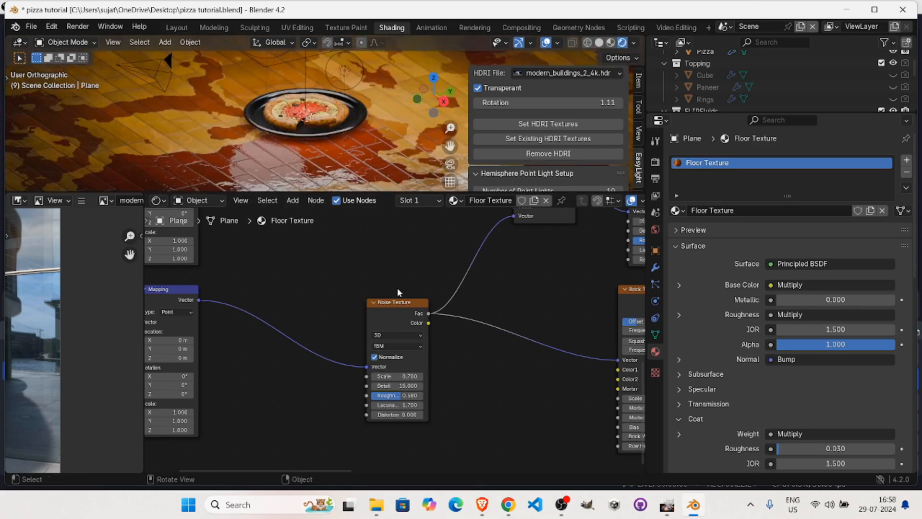
Set the floor's Voronoi Texture scale to 11.5 and the upper Noise Texture's scale to 4.7, judging the result through the camera.
{"action": "scroll", "coordinate": [360, 254], "scroll_direction": "down", "scroll_amount": 1}
{"action": "middle_click_drag", "start_coordinate": [360, 253], "coordinate": [307, 234]}
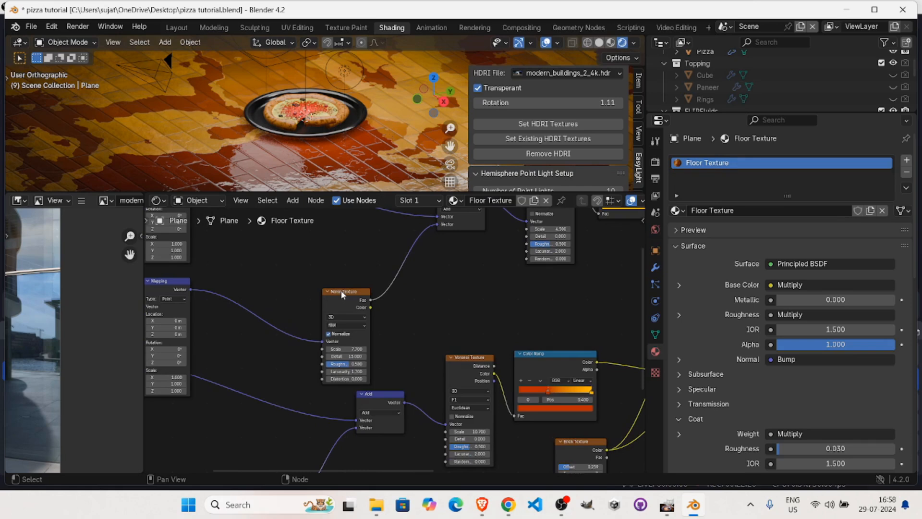
{"action": "left_click_drag", "start_coordinate": [483, 432], "coordinate": [496, 432]}
{"action": "left_click_drag", "start_coordinate": [343, 349], "coordinate": [677, 349]}
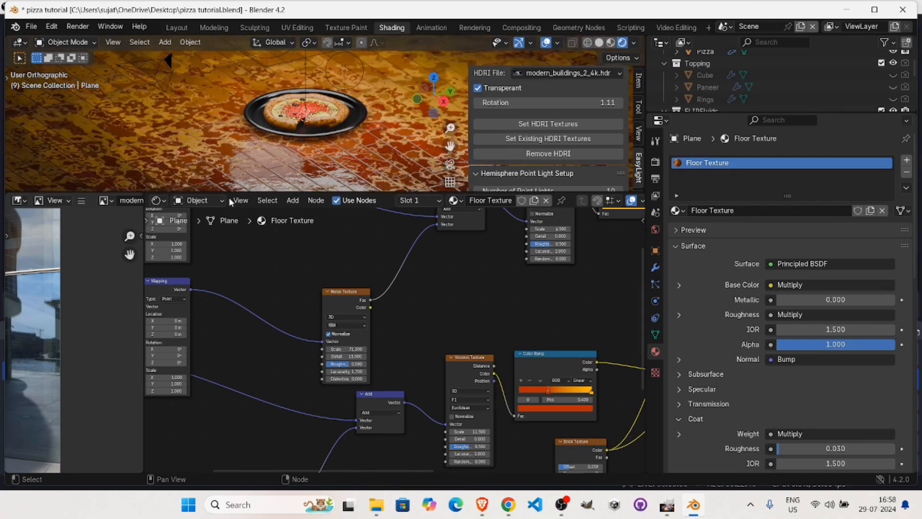
{"action": "key", "text": "KP_0"}
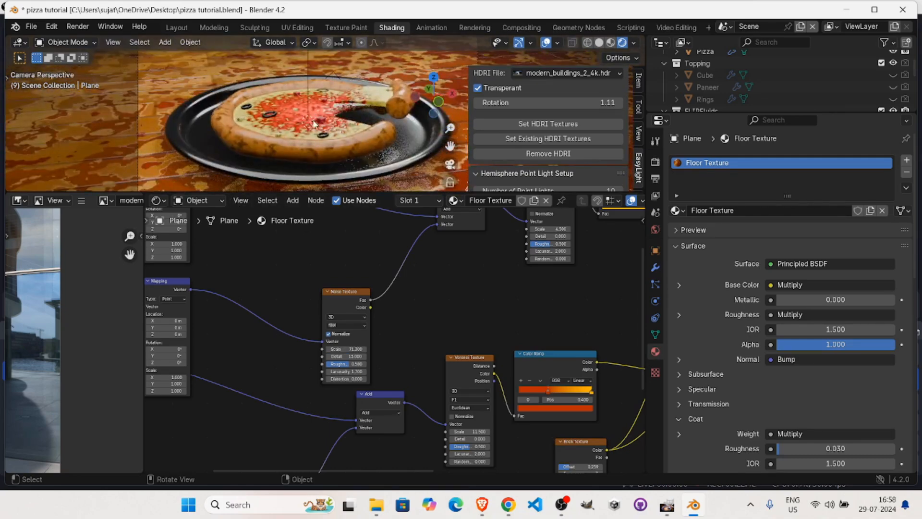
{"action": "left_click_drag", "start_coordinate": [348, 349], "coordinate": [21, 349]}
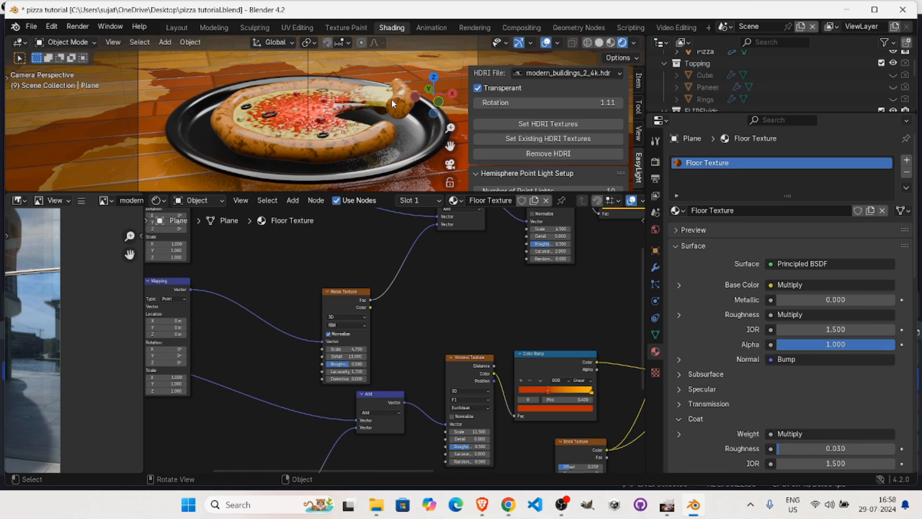
Render the current frame from the camera and view the whole rendered image.
{"action": "key", "text": "F12"}
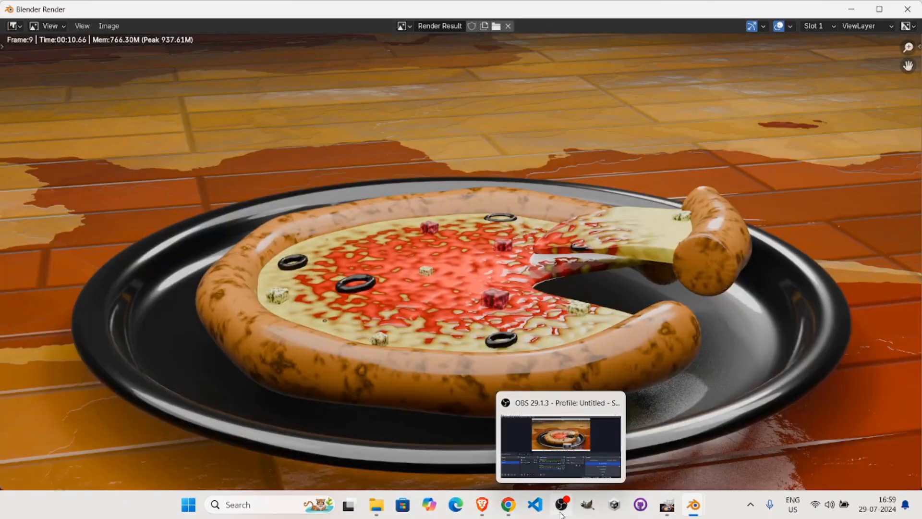
{"action": "middle_click_drag", "start_coordinate": [642, 207], "coordinate": [577, 360], "text": "ctrl"}
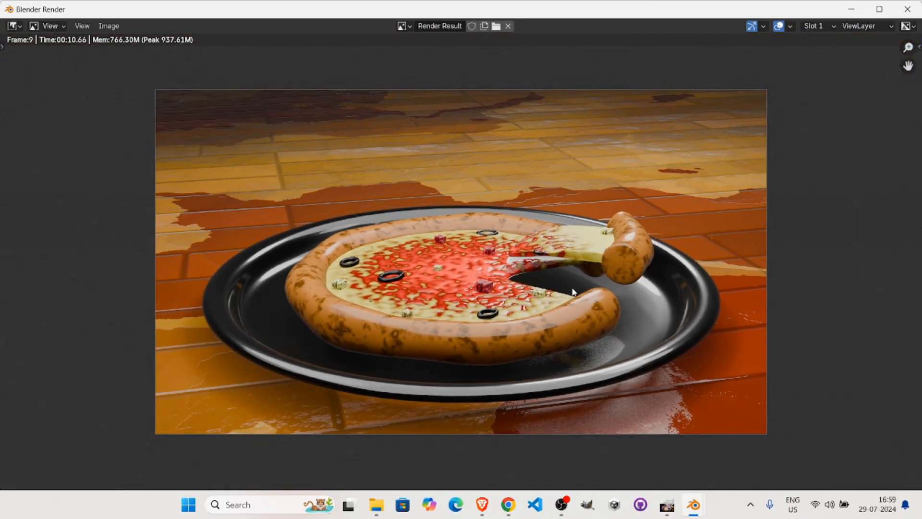